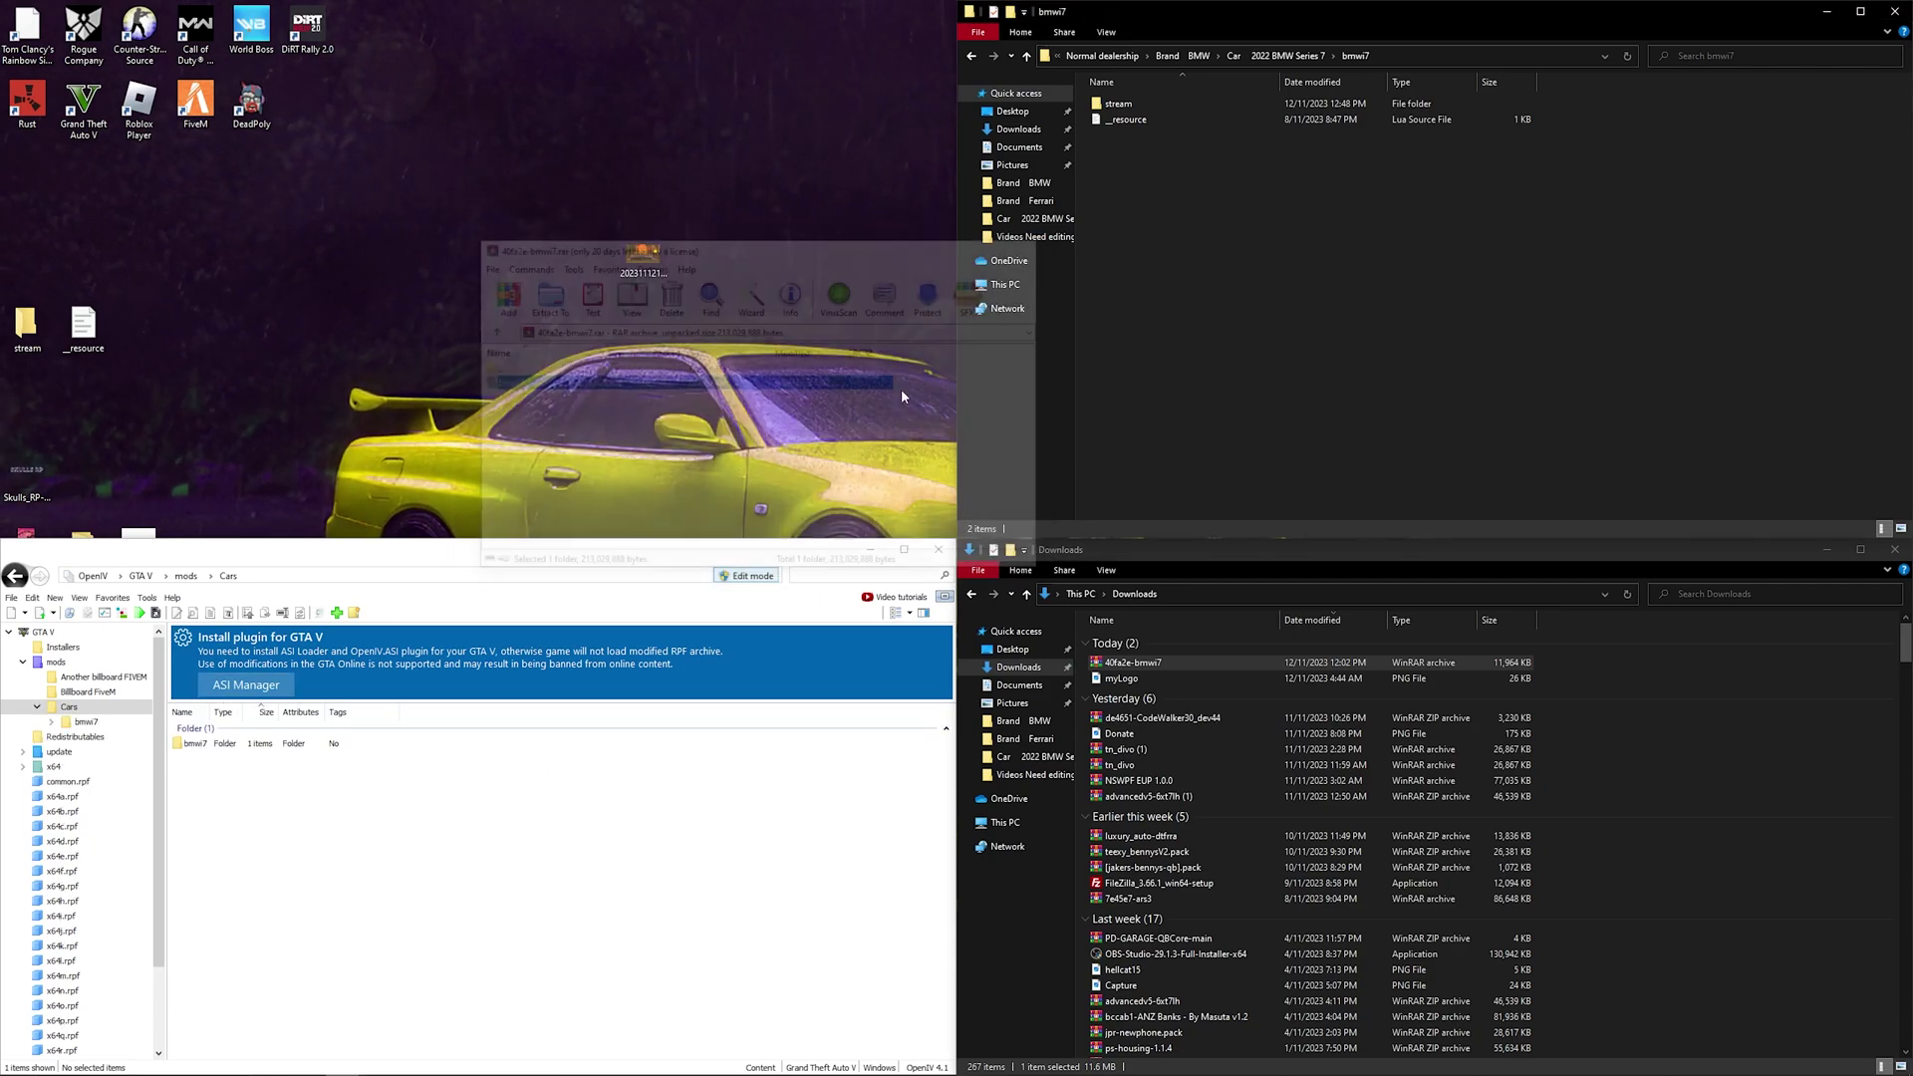
# Step: Open the data folder inside bmwi7's dlc.rpf under mods > Cars in OpenIV
pyautogui.click(755, 575)
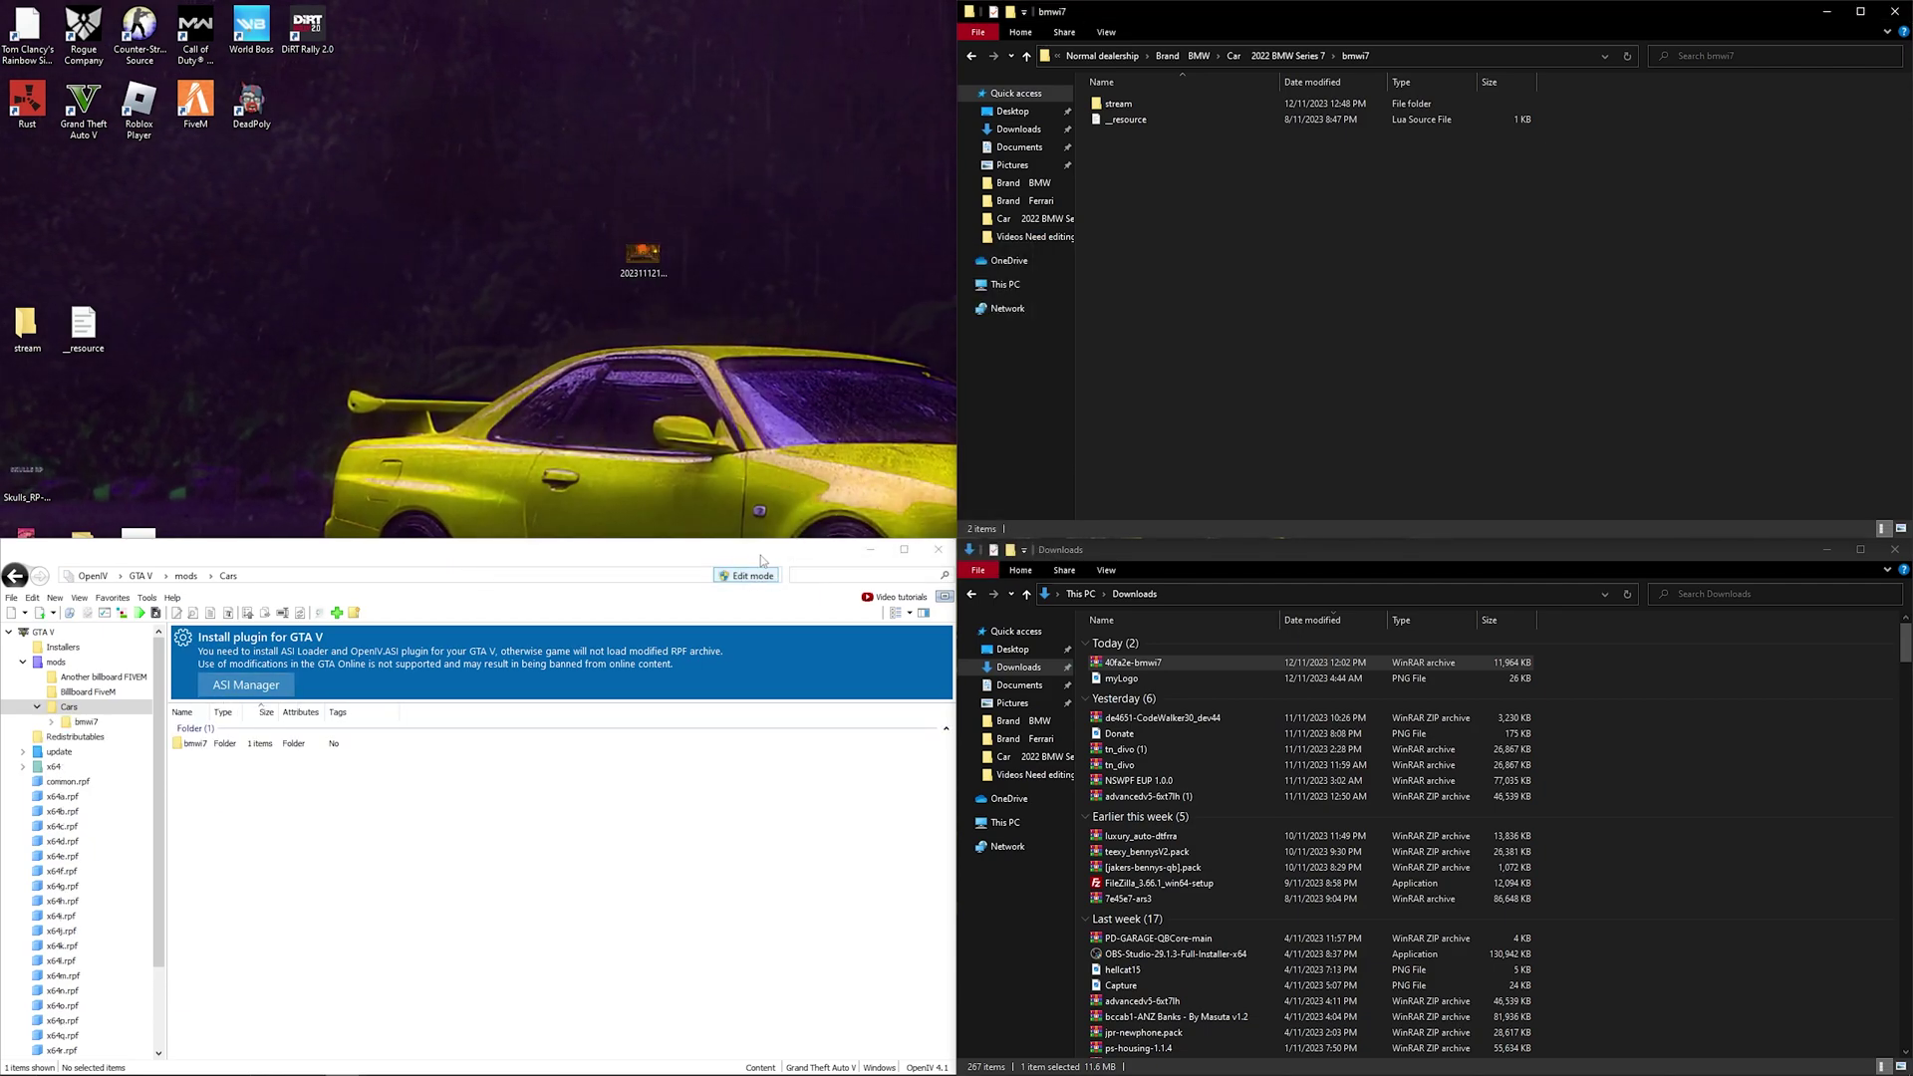
pyautogui.doubleClick(196, 743)
pyautogui.click(213, 746)
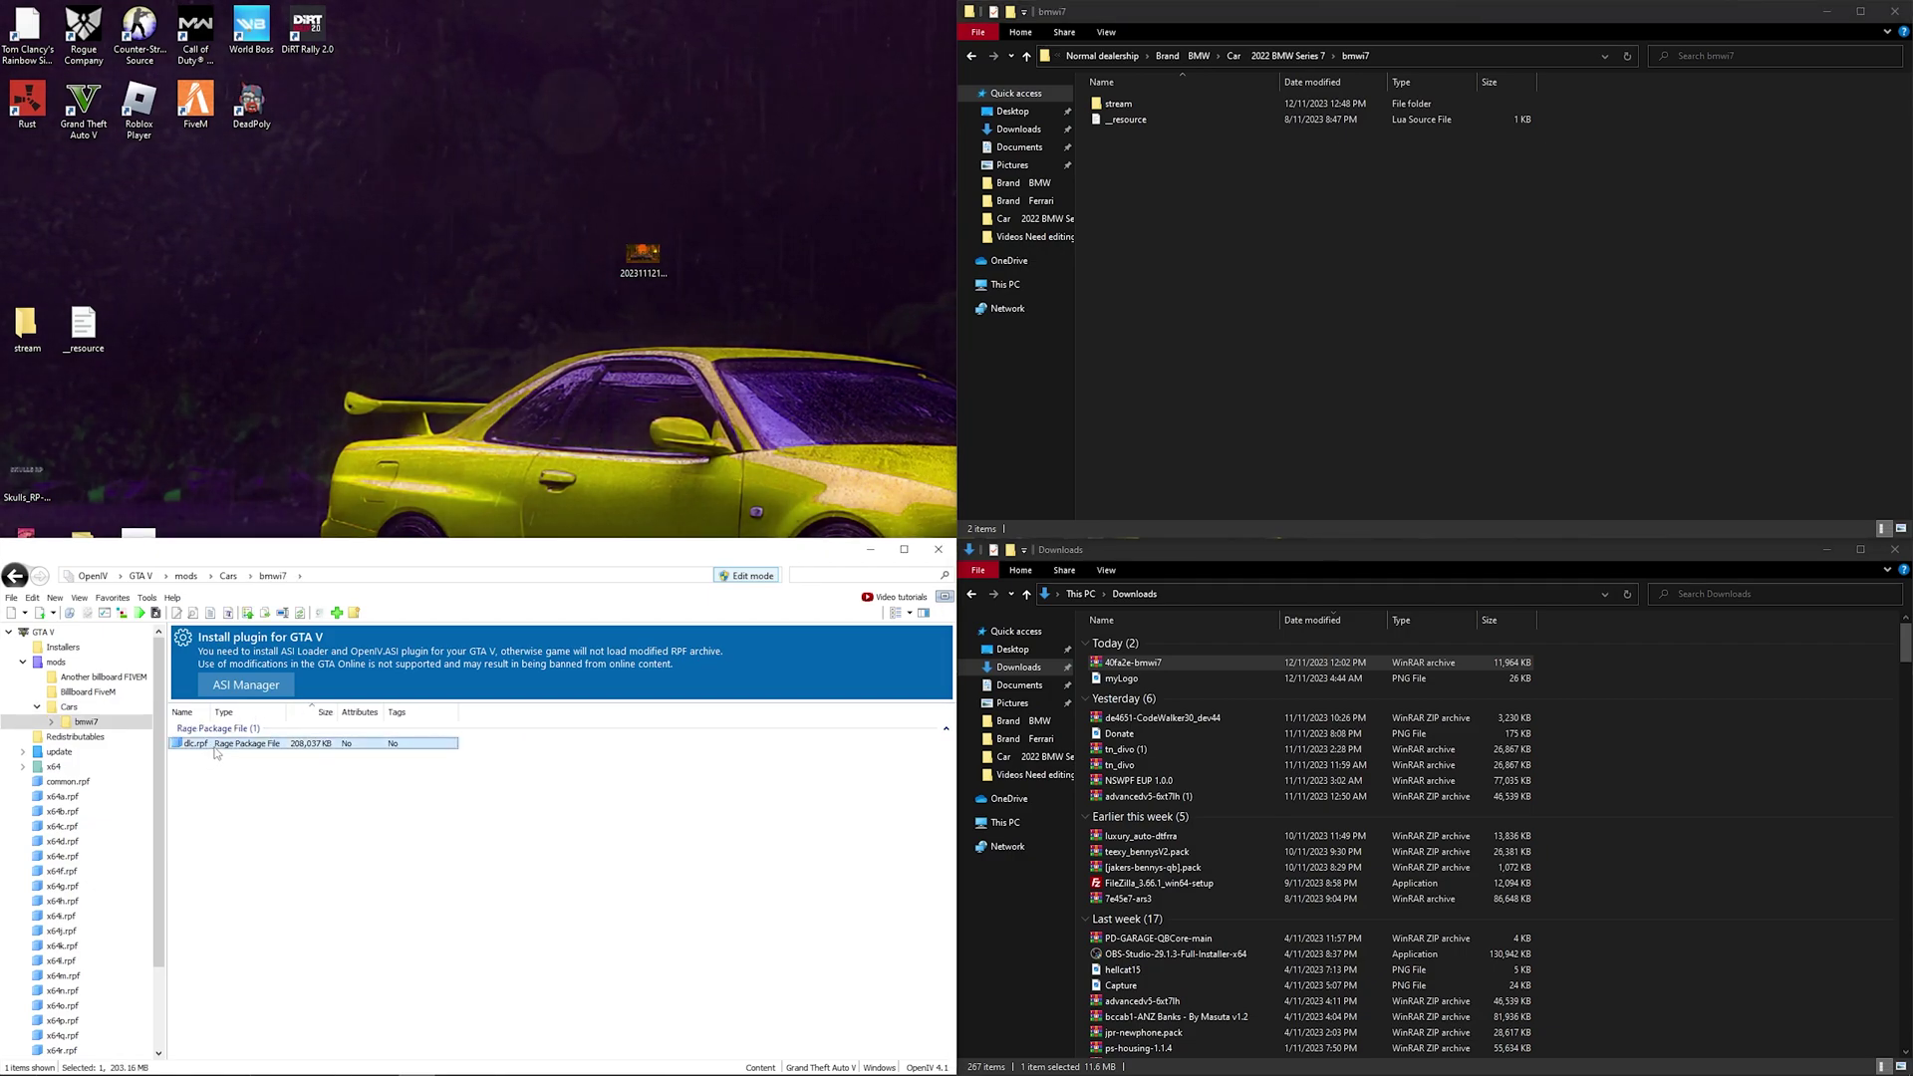
pyautogui.doubleClick(199, 744)
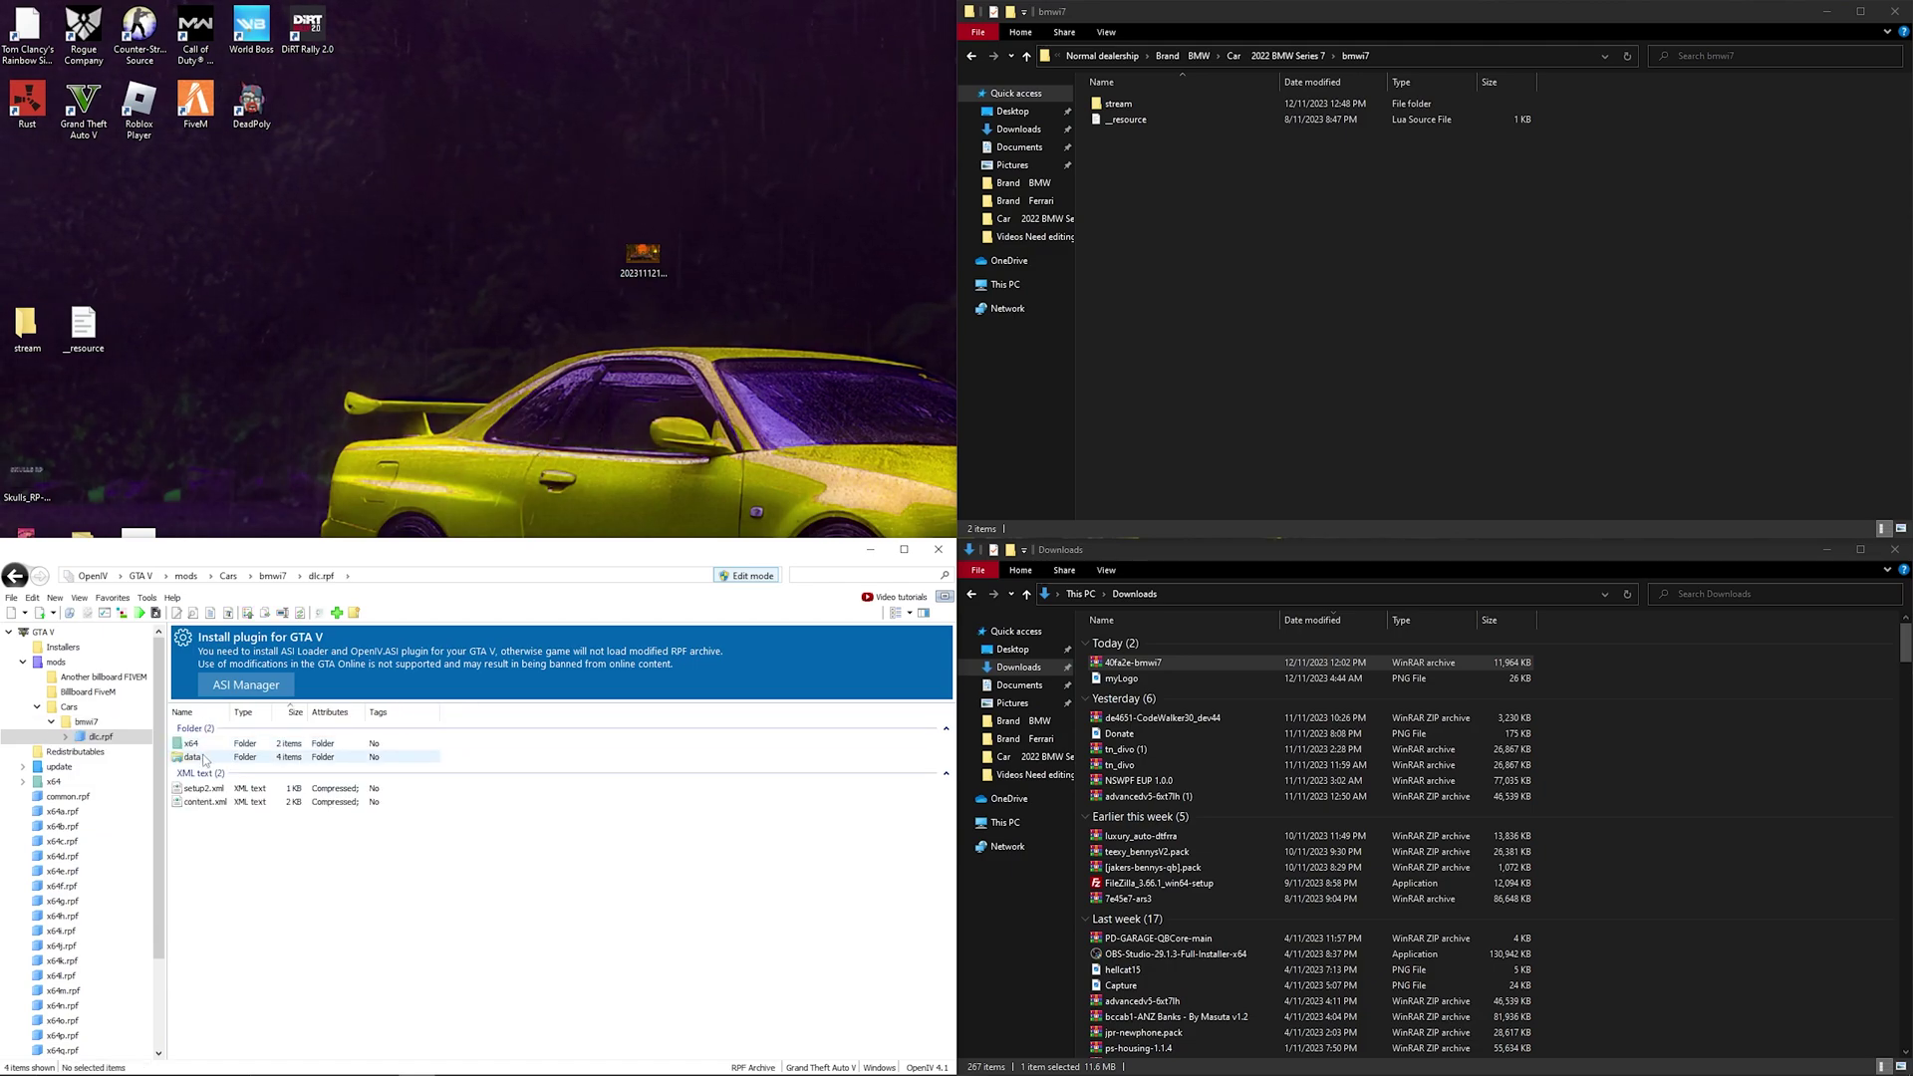
pyautogui.doubleClick(192, 757)
# Step: Copy all four .meta files from the data folder into the bmwi7 resource folder in File Explorer
pyautogui.moveTo(215, 859); pyautogui.dragTo(216, 747)
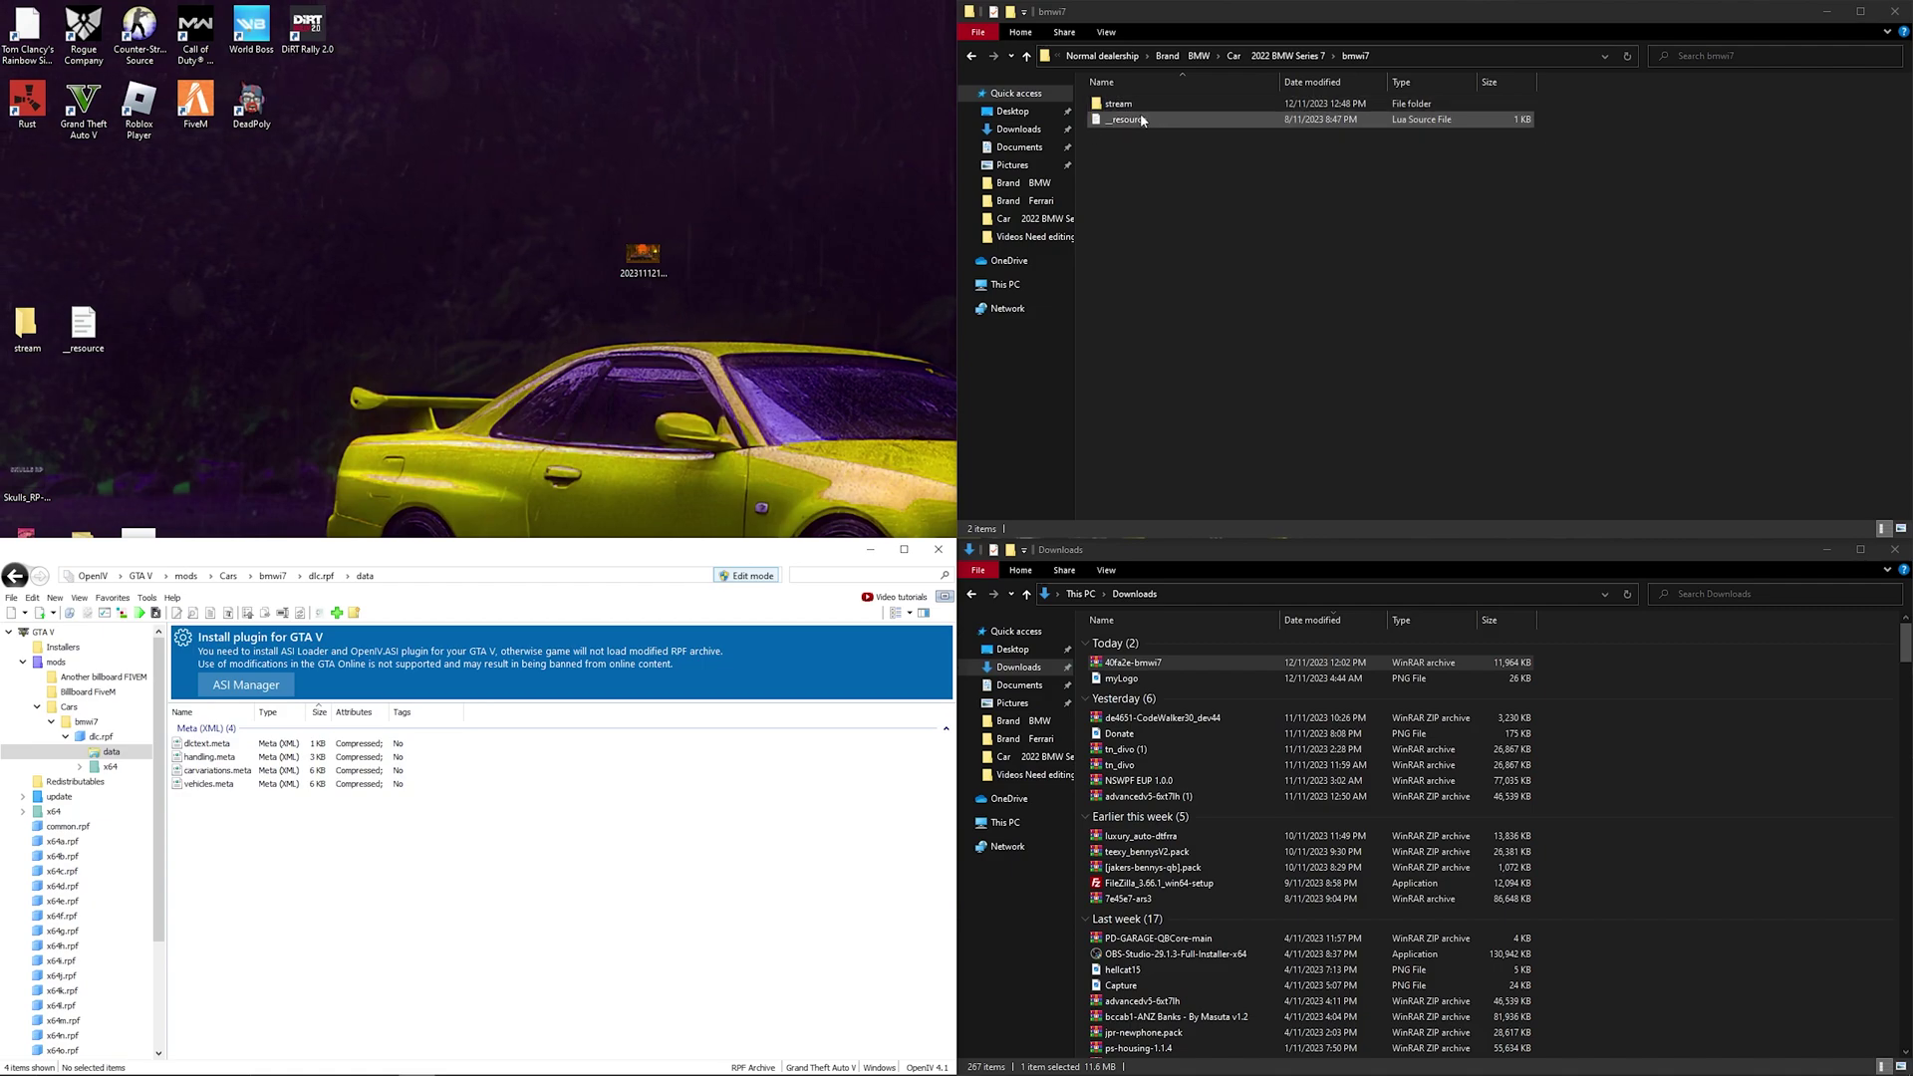
pyautogui.moveTo(261, 815); pyautogui.dragTo(220, 748)
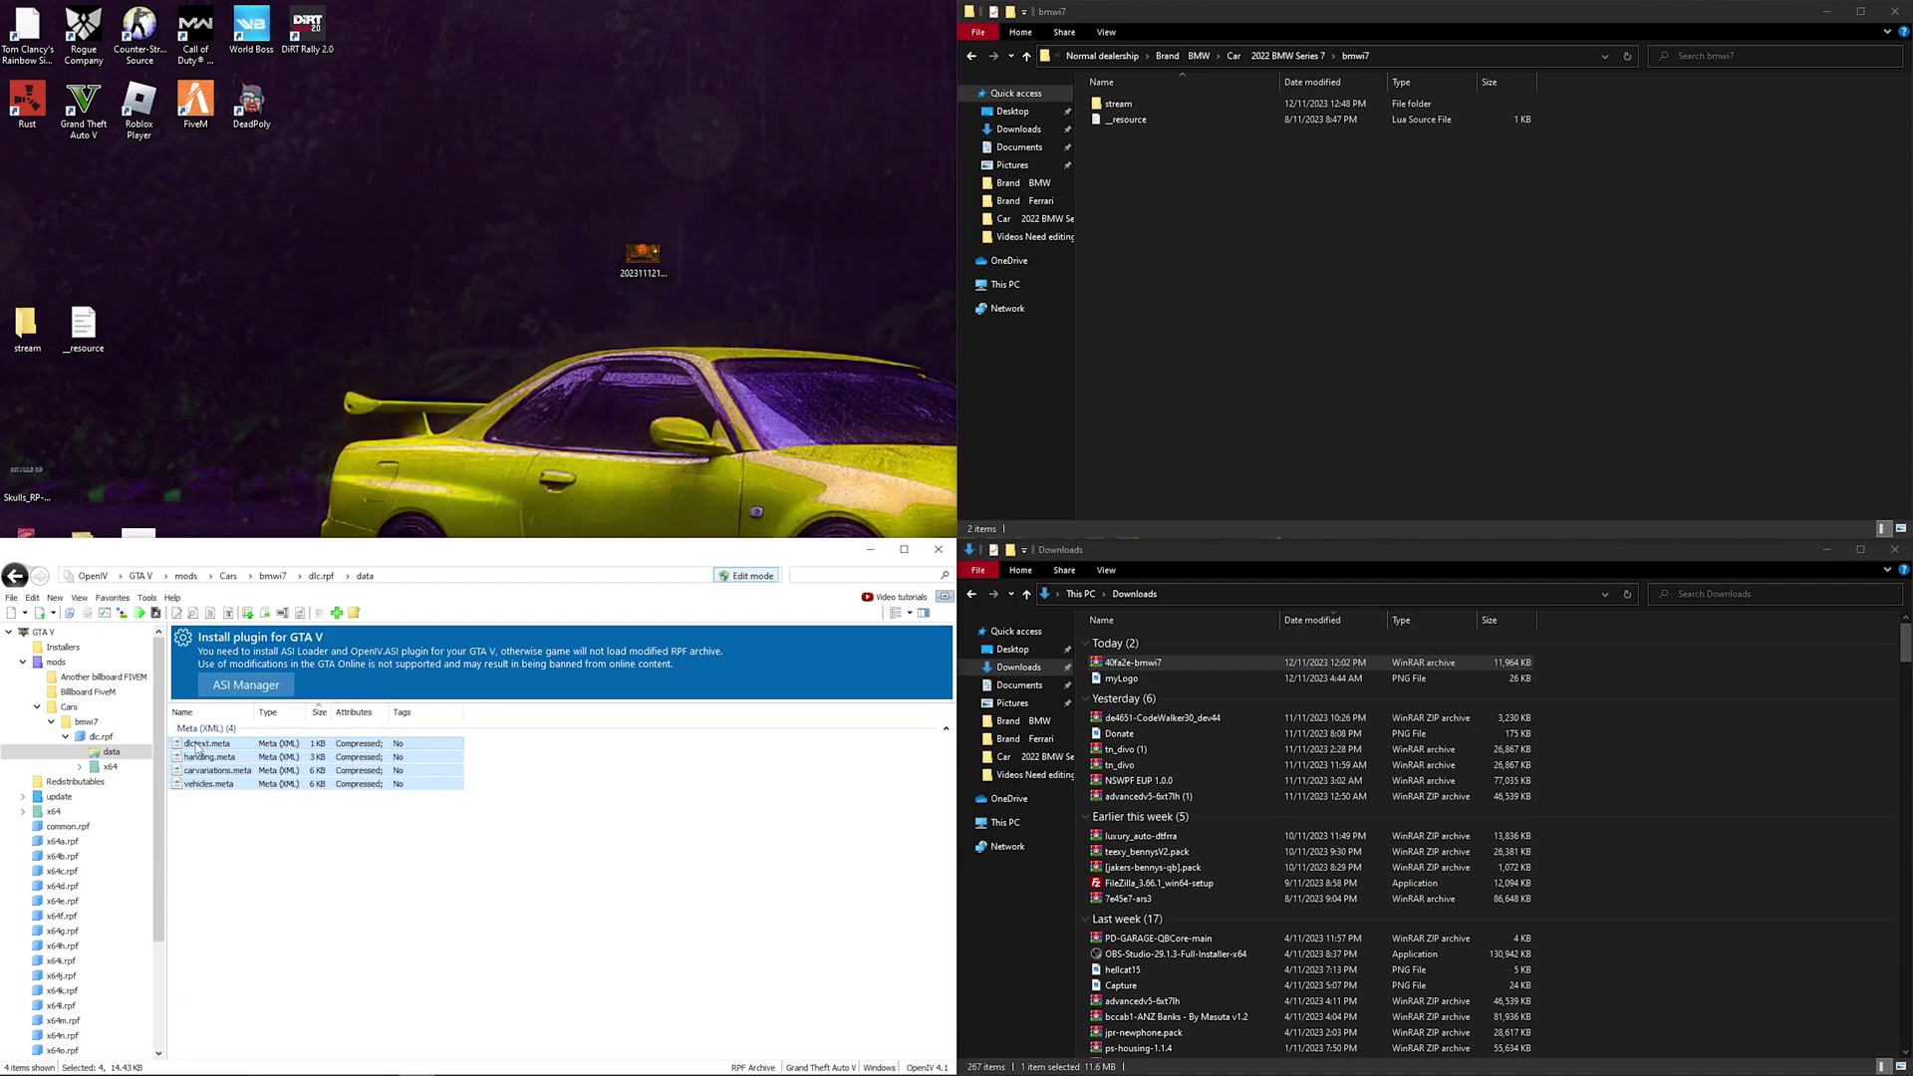
pyautogui.moveTo(107, 704); pyautogui.dragTo(1260, 368)
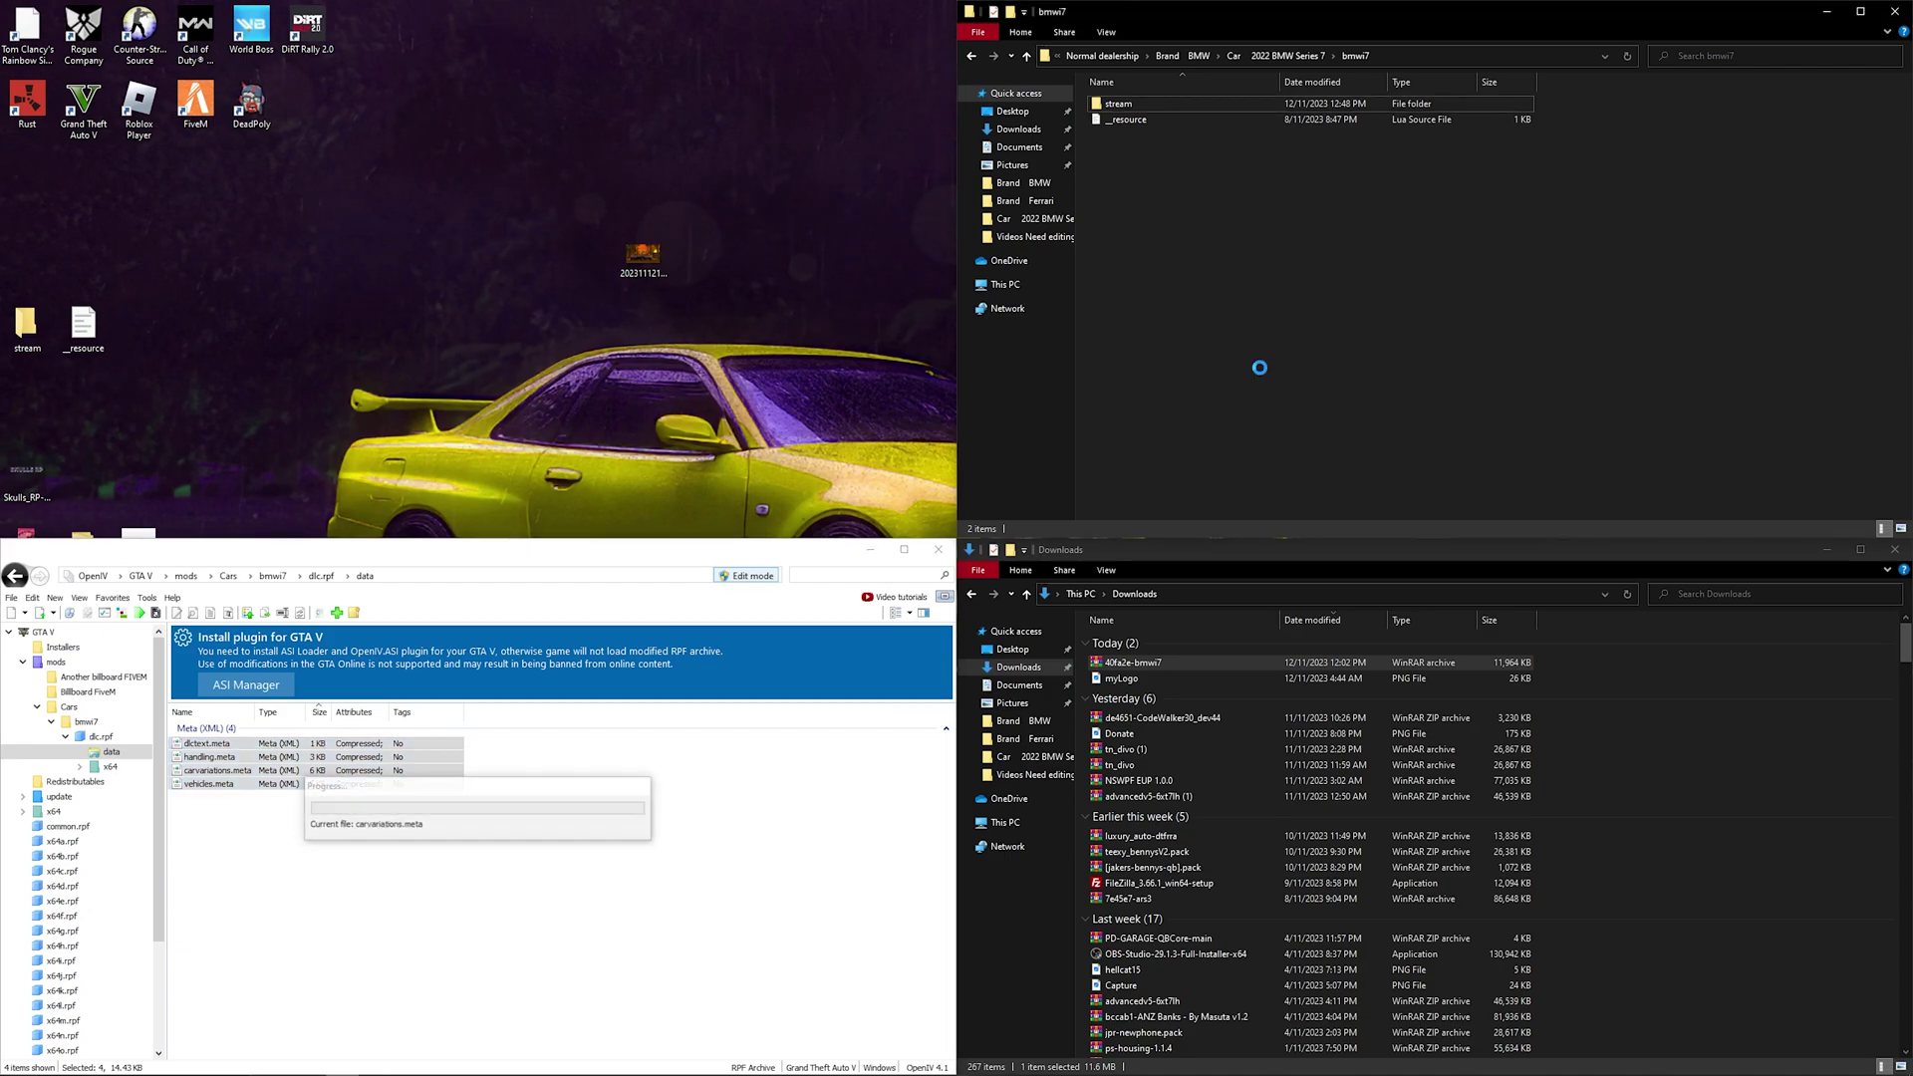
pyautogui.click(1143, 299)
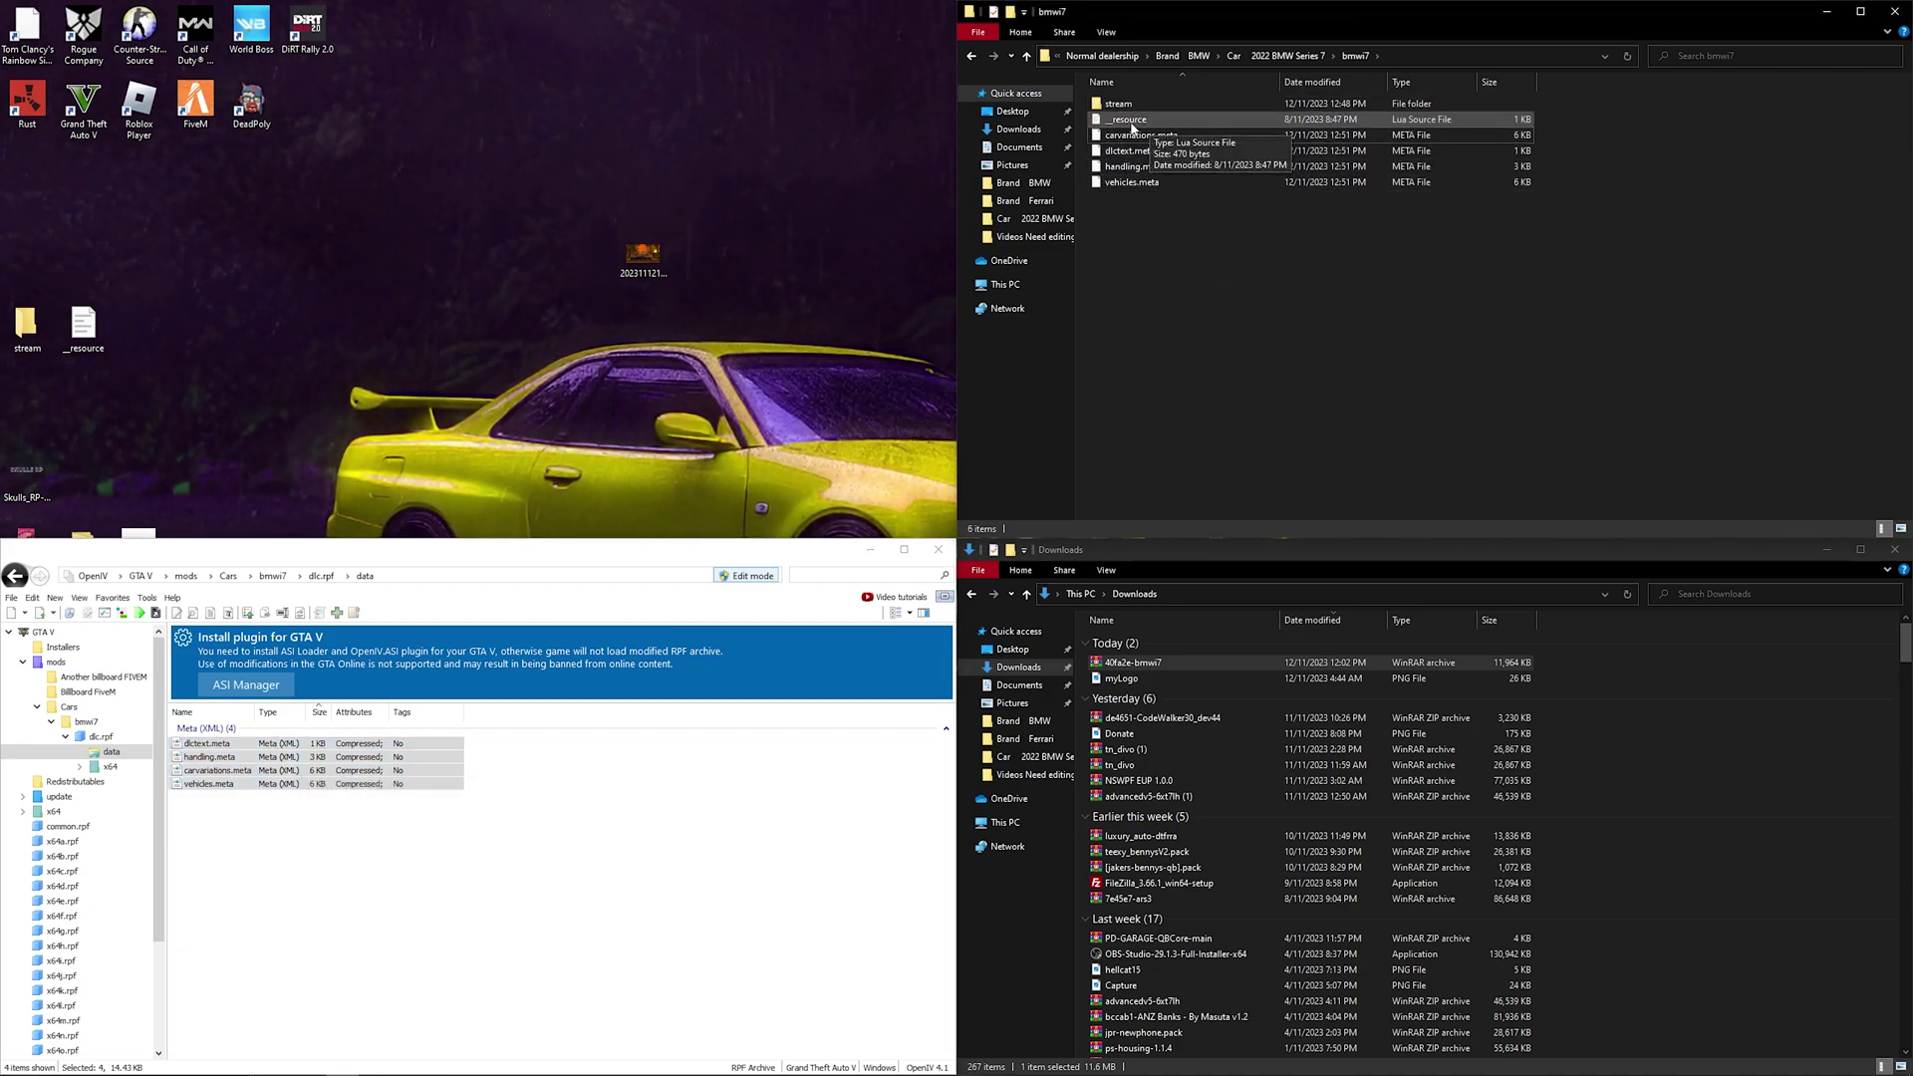
# Step: Copy the bmwi7 model and texture files from x64 > vehicles.rpf into the resource's stream folder
pyautogui.click(20, 590)
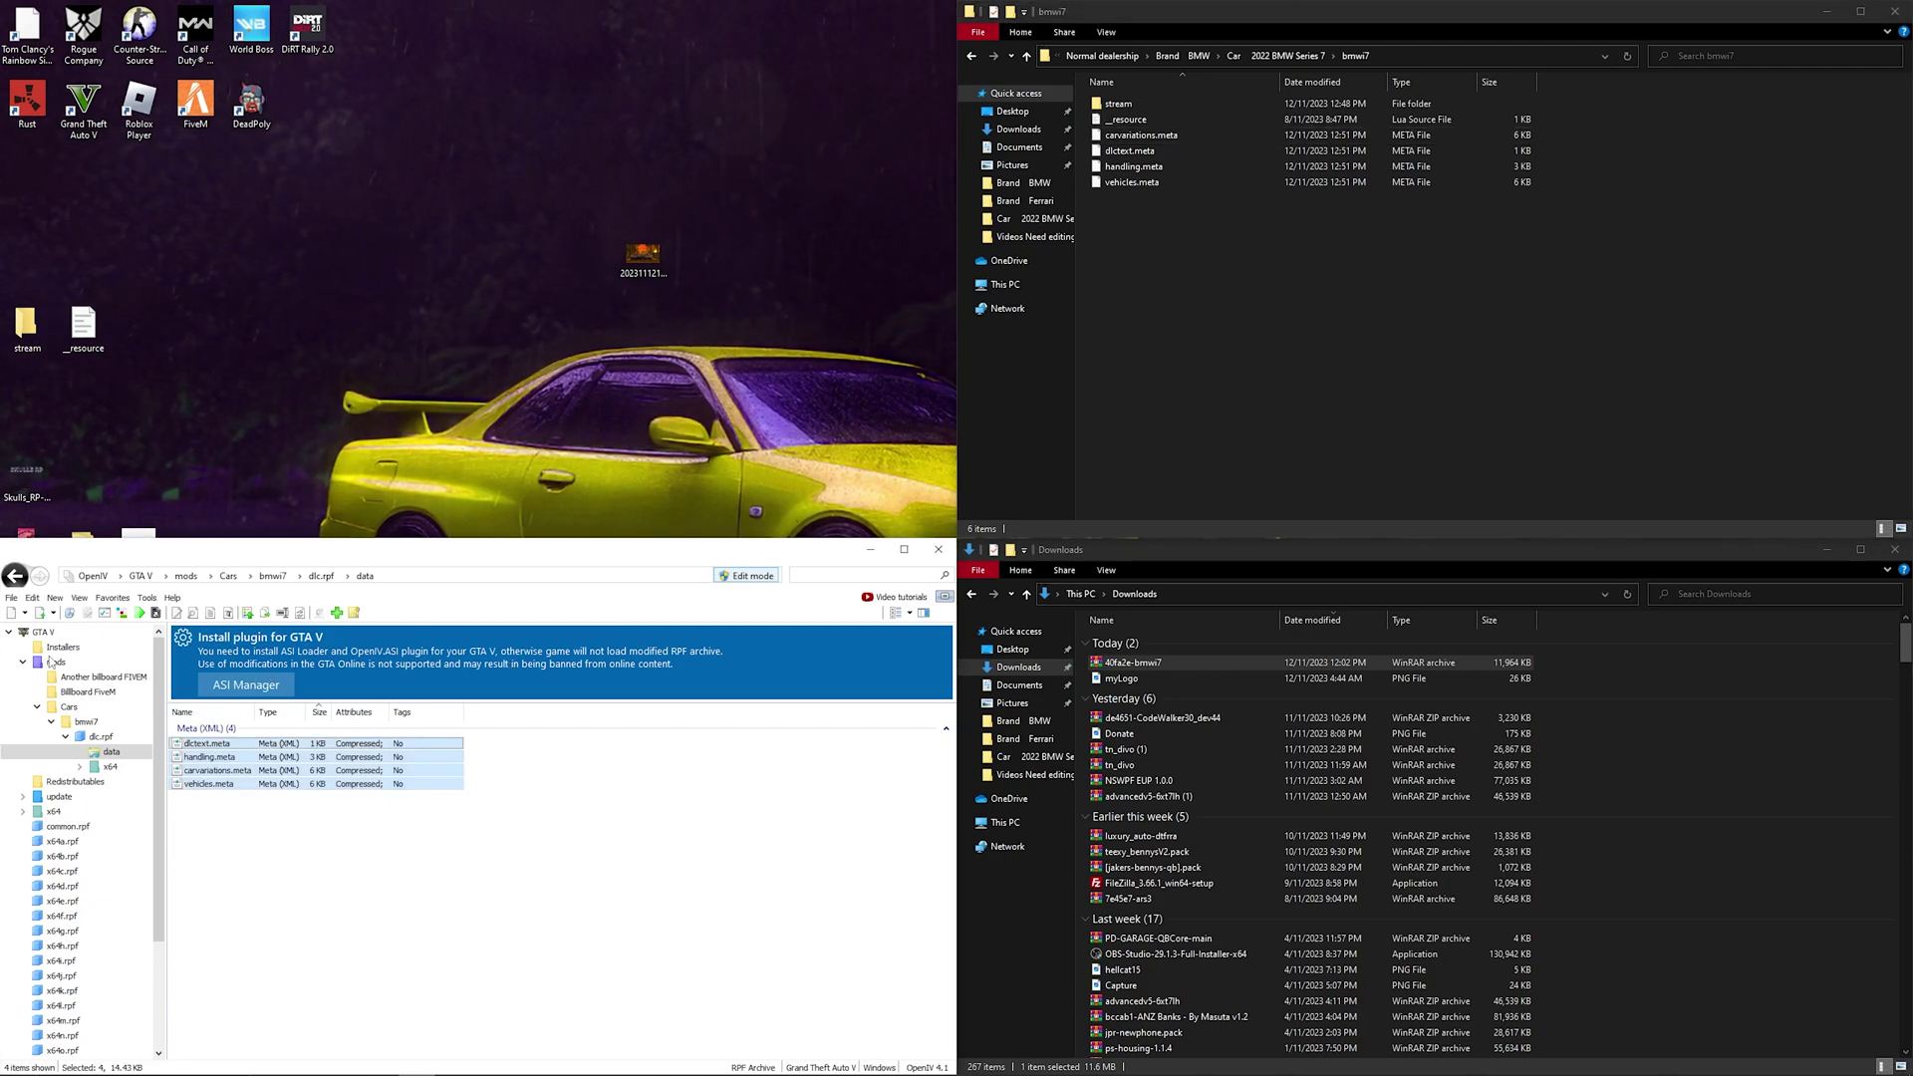
pyautogui.click(14, 575)
pyautogui.doubleClick(189, 743)
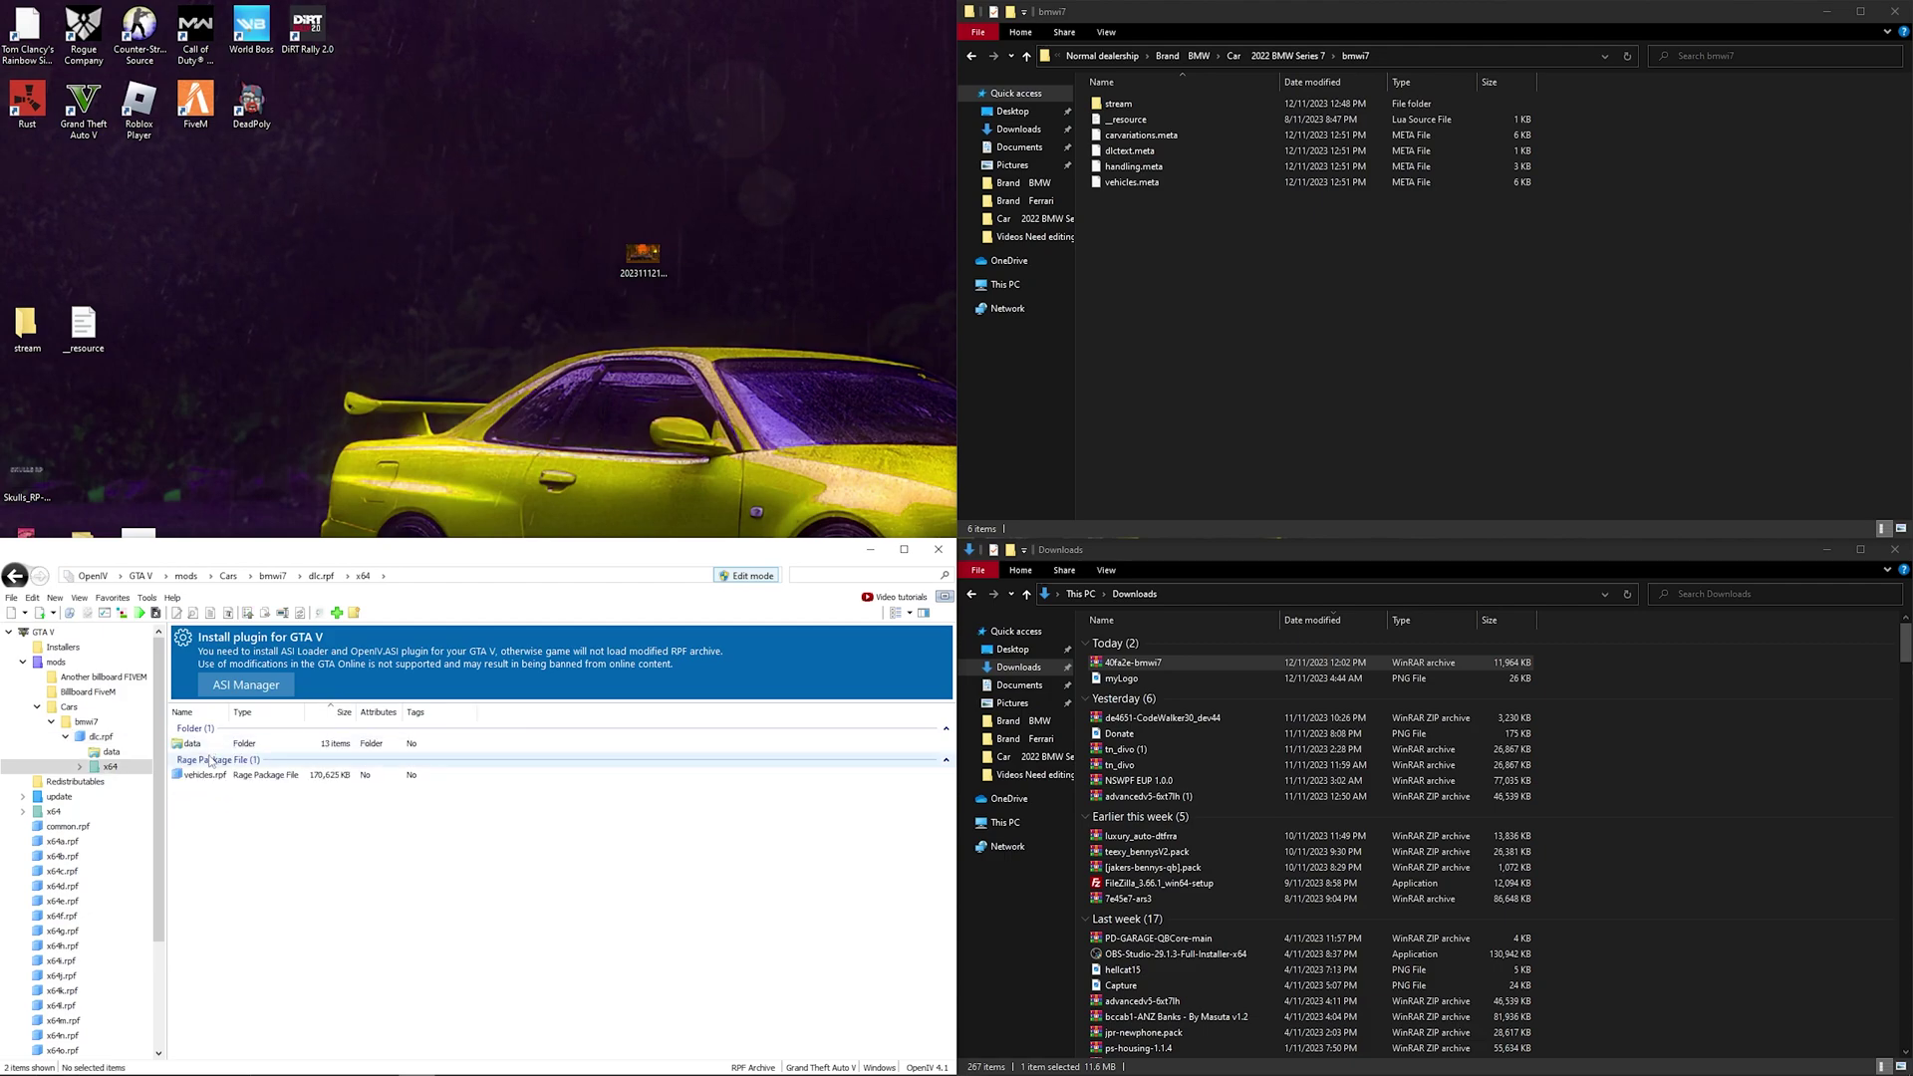
pyautogui.click(259, 777)
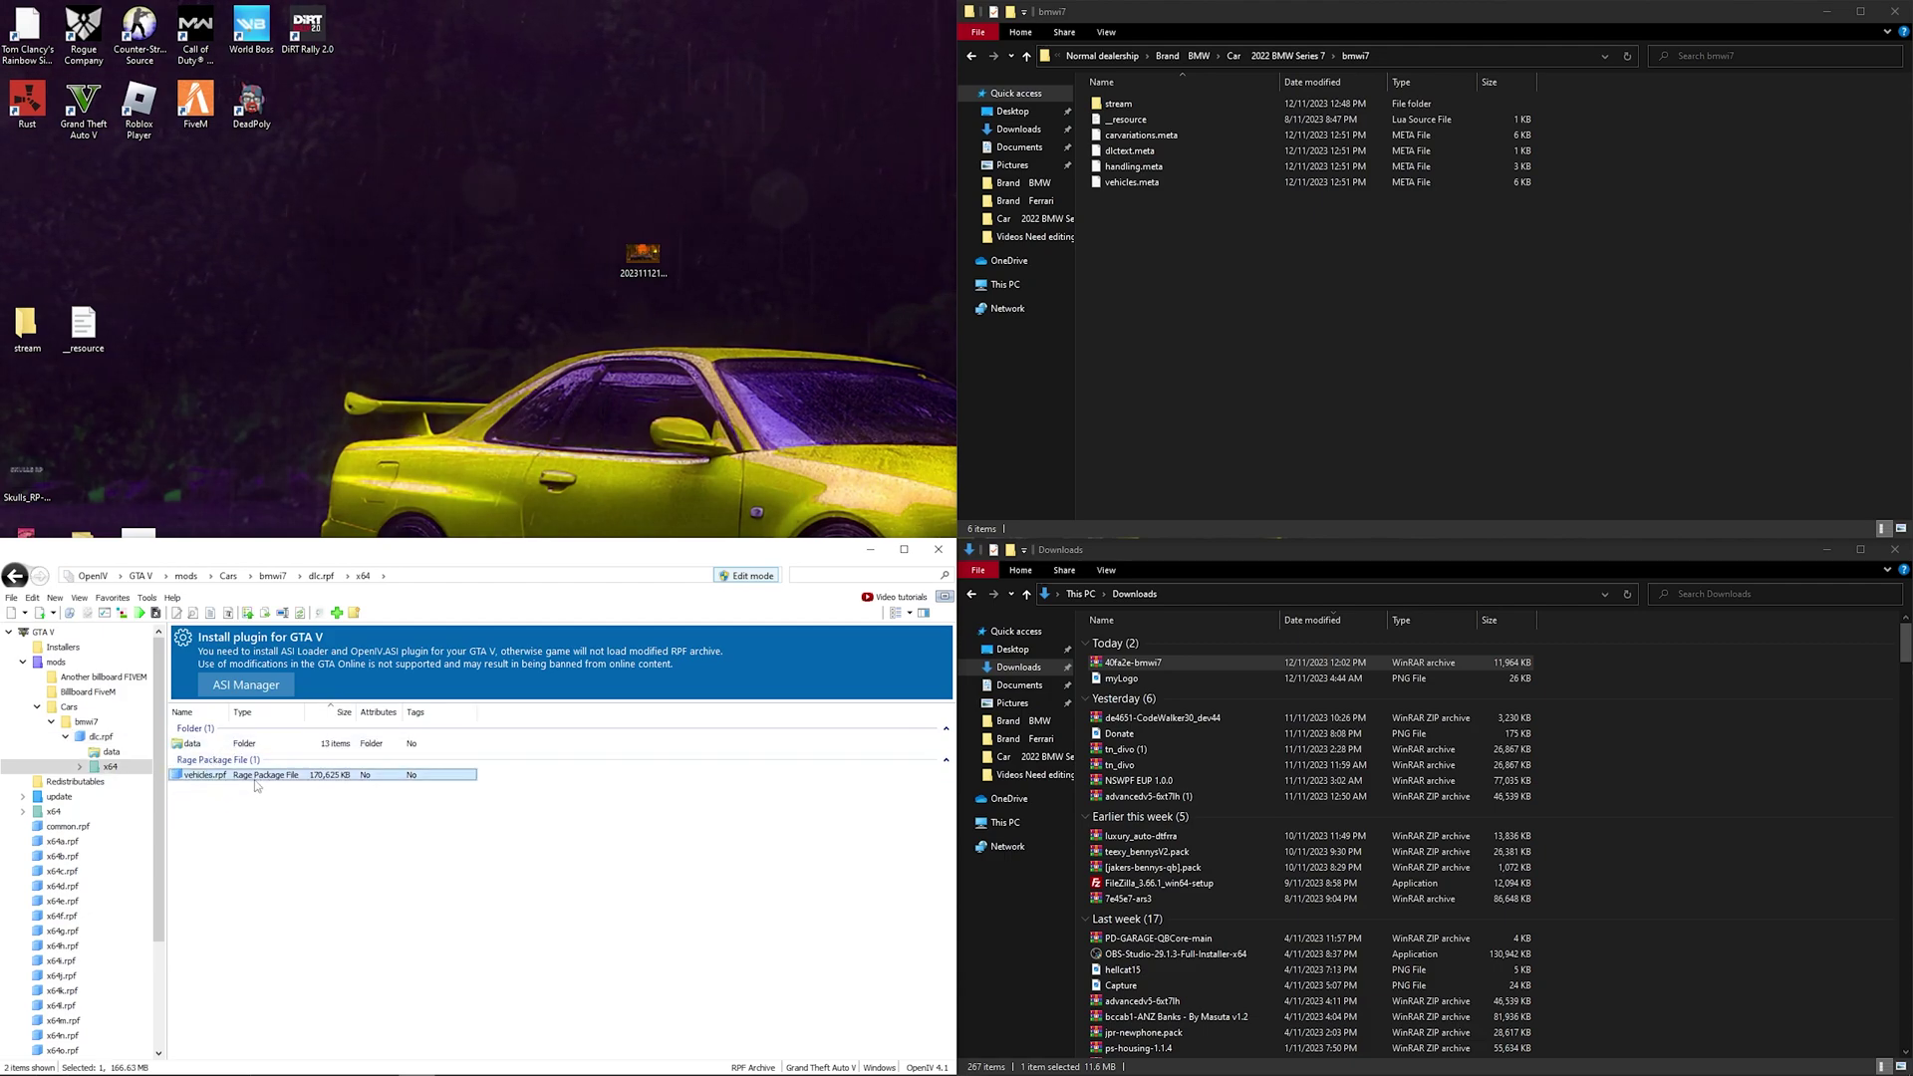
pyautogui.doubleClick(257, 778)
pyautogui.moveTo(222, 882); pyautogui.dragTo(1129, 104)
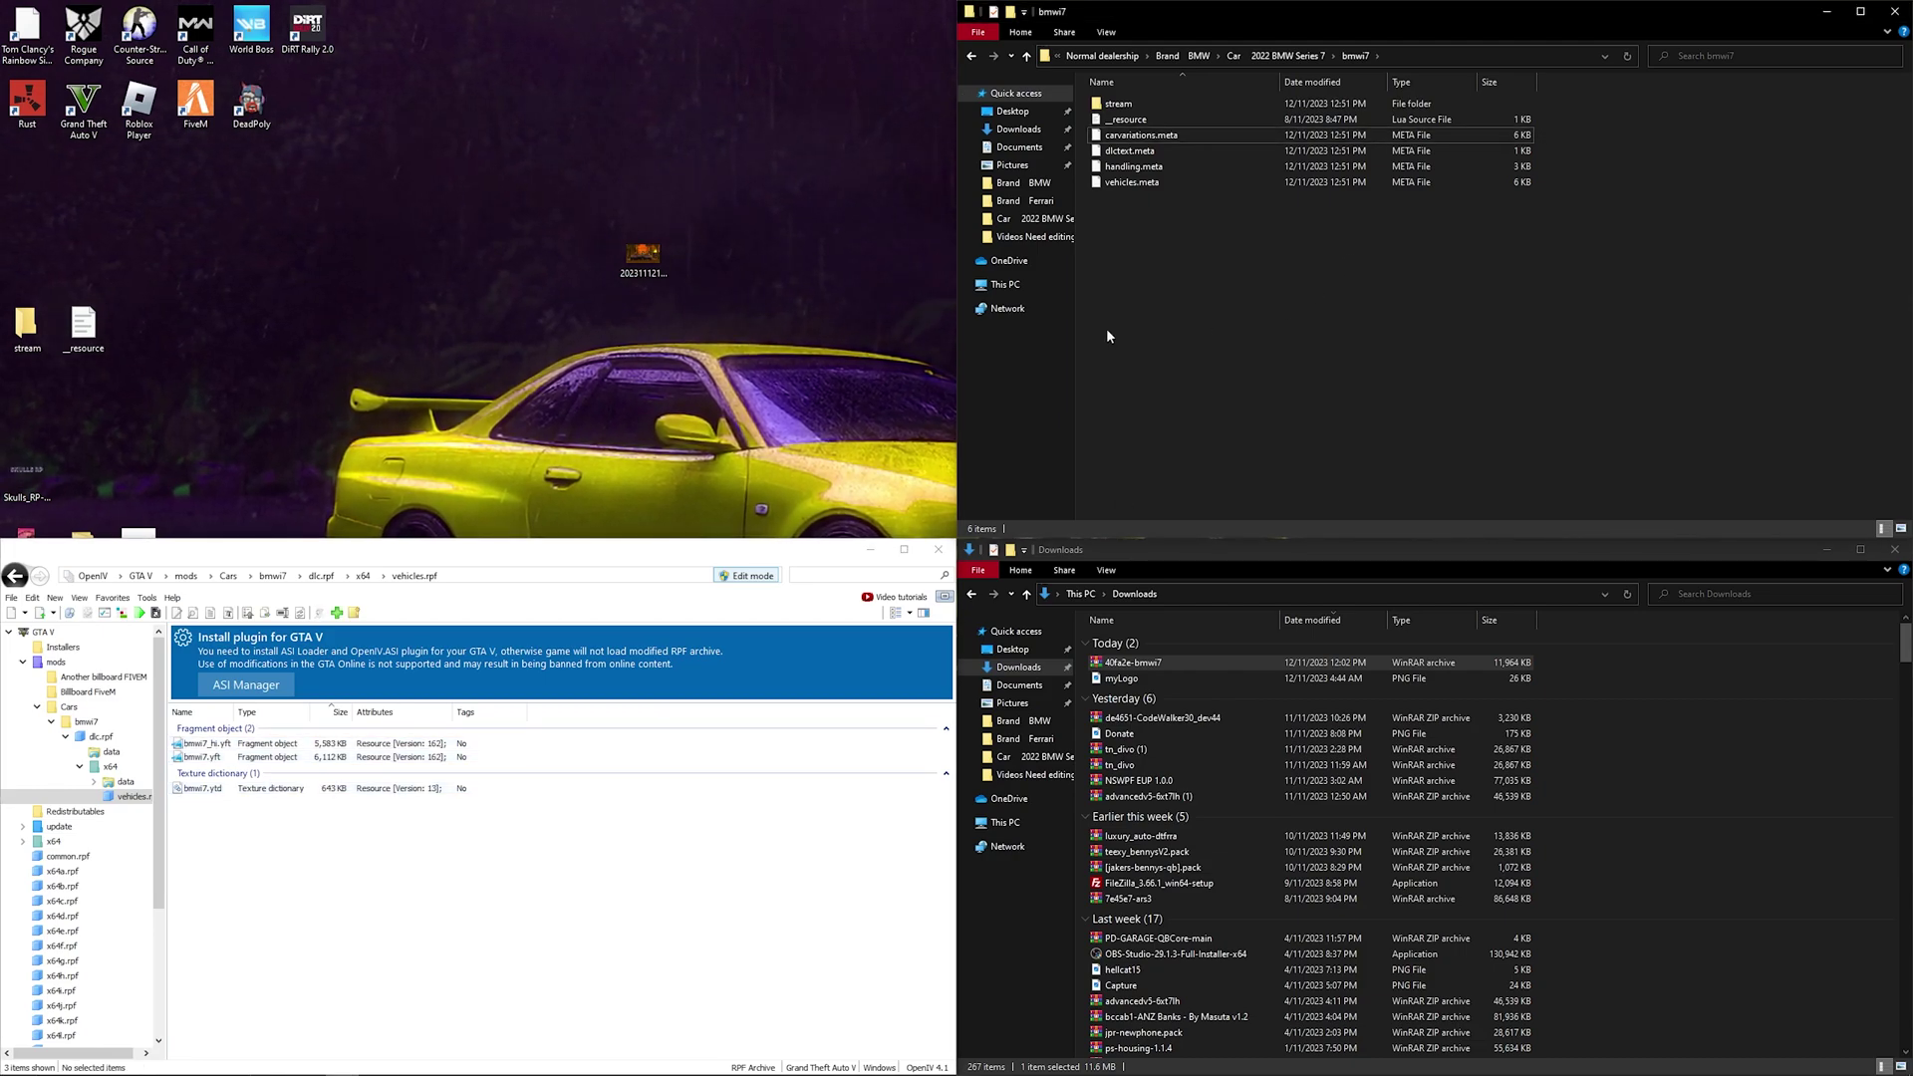
# Step: Retrace the path from dlc.rpf through x64 to vehicles.rpf and review the vehicle files in it
pyautogui.click(15, 577)
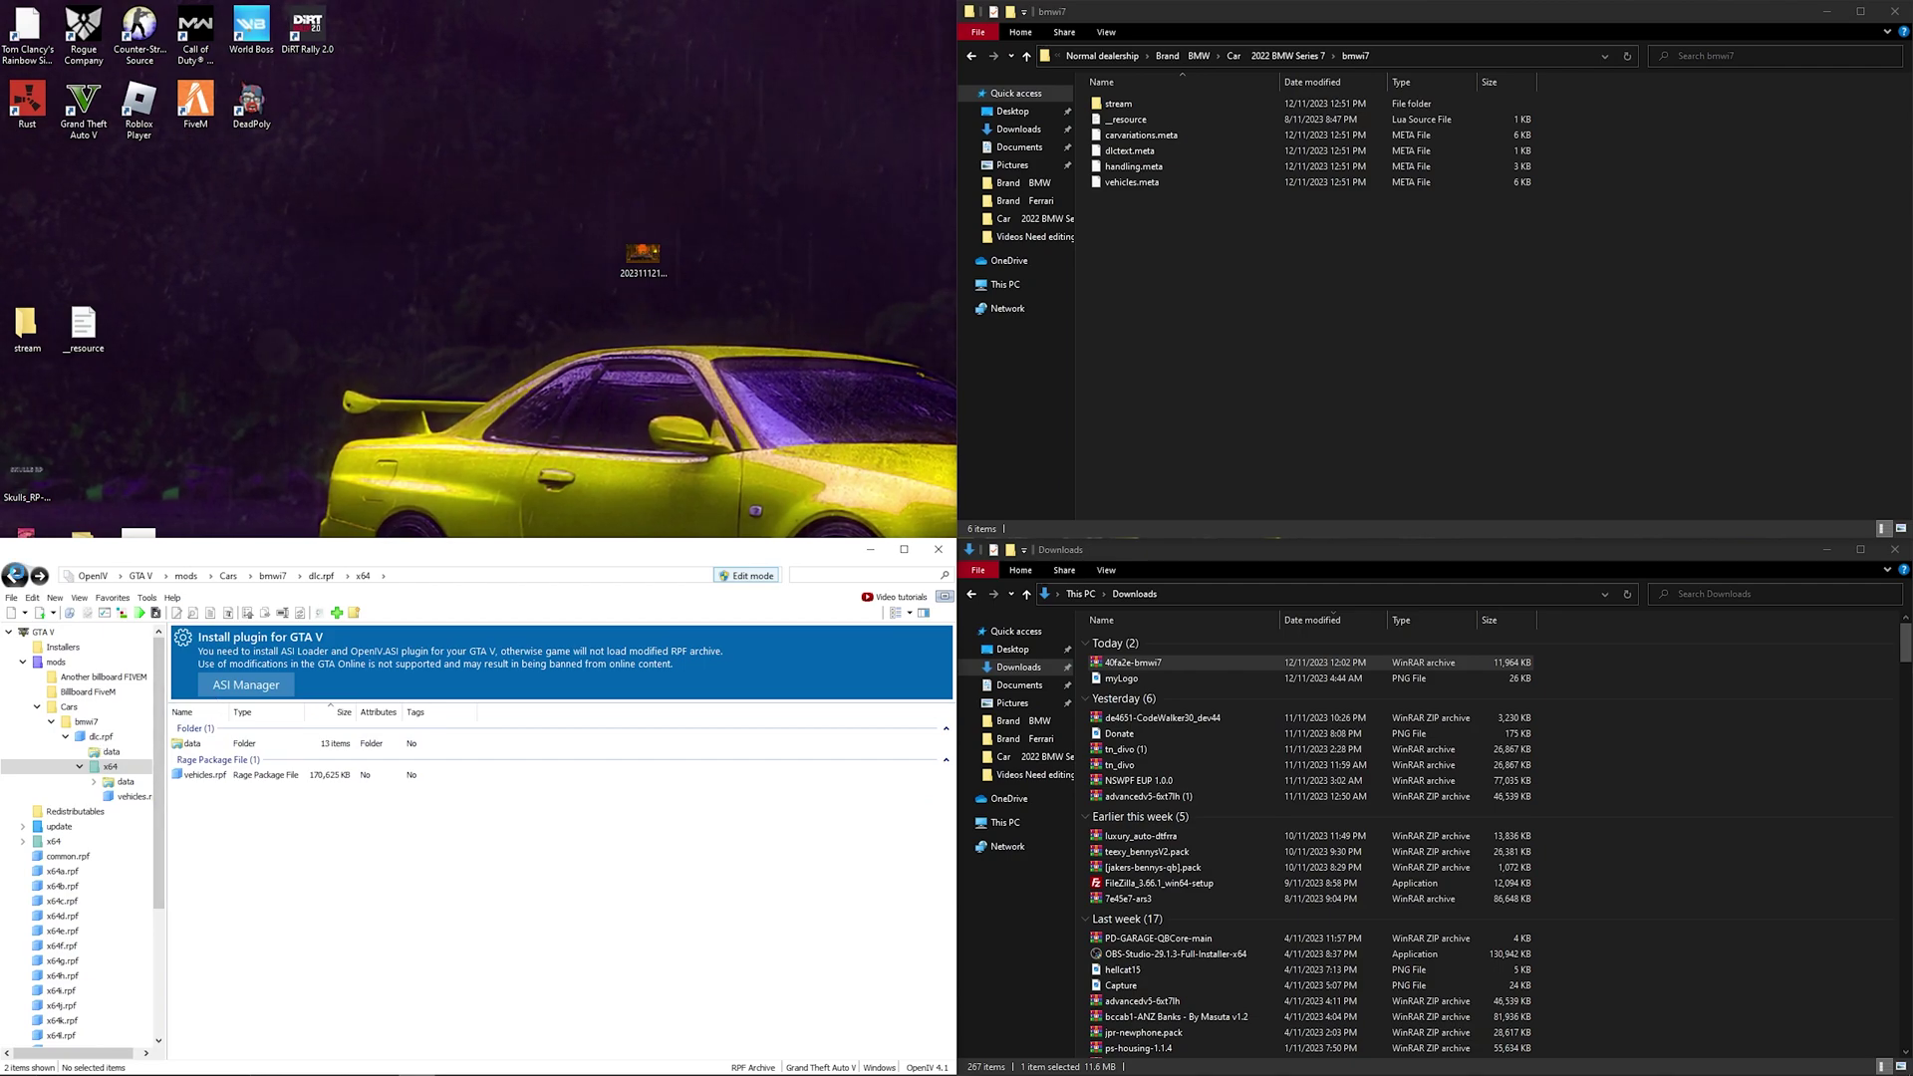
pyautogui.click(15, 577)
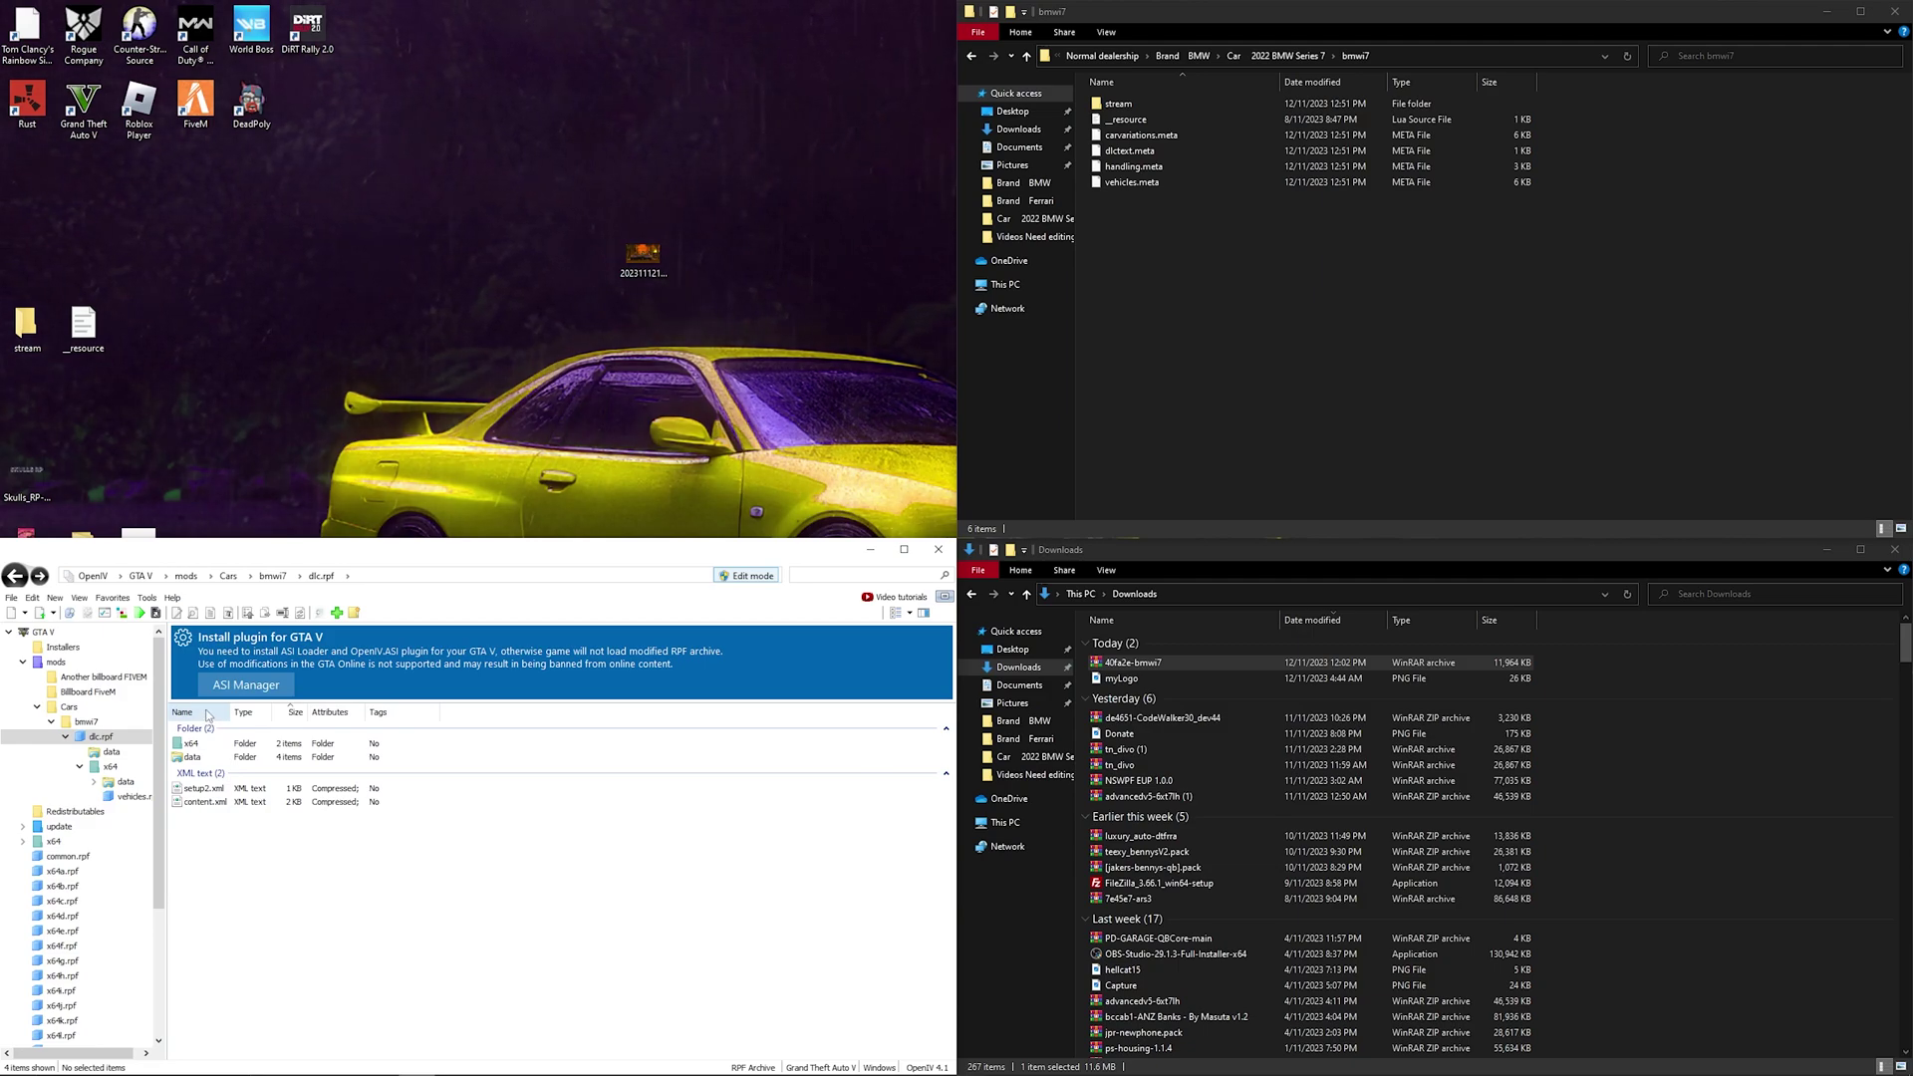
pyautogui.doubleClick(191, 744)
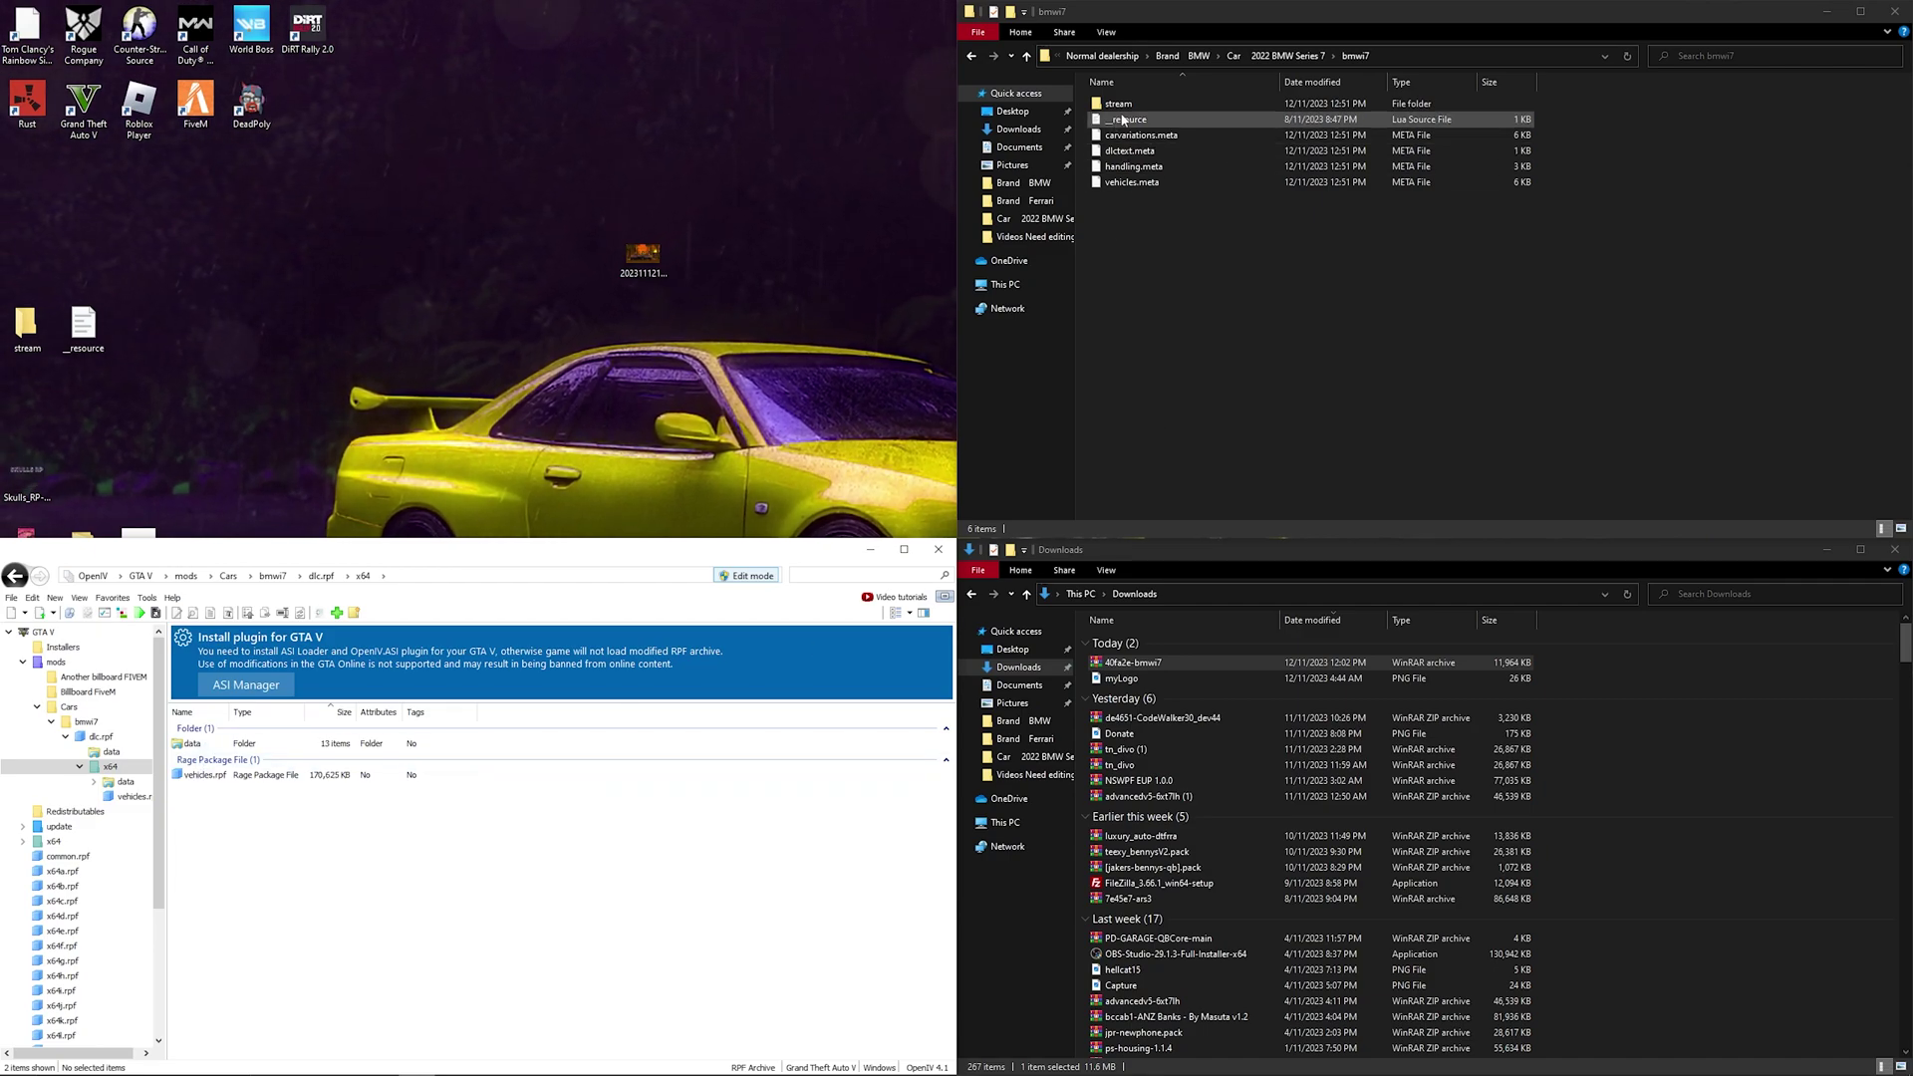
pyautogui.doubleClick(204, 774)
pyautogui.moveTo(217, 857); pyautogui.dragTo(264, 859)
pyautogui.click(264, 859)
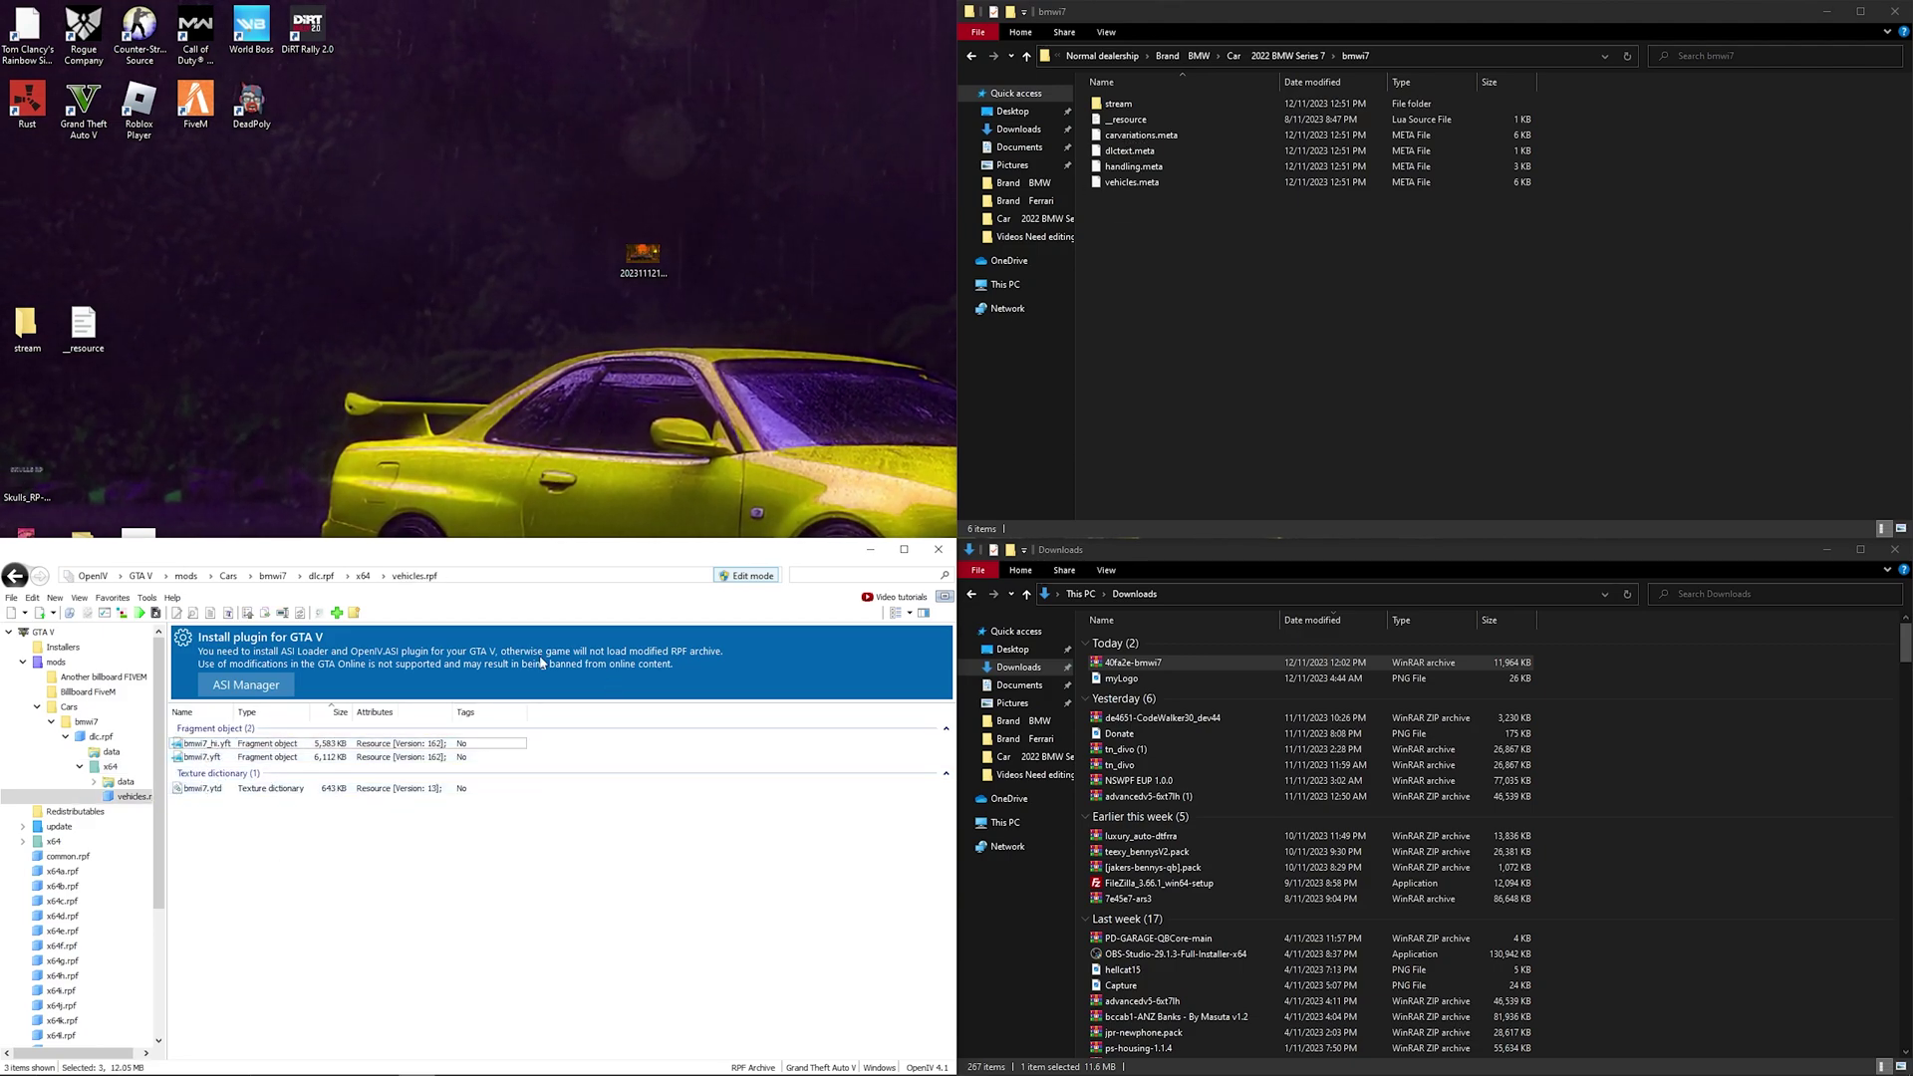
pyautogui.click(16, 575)
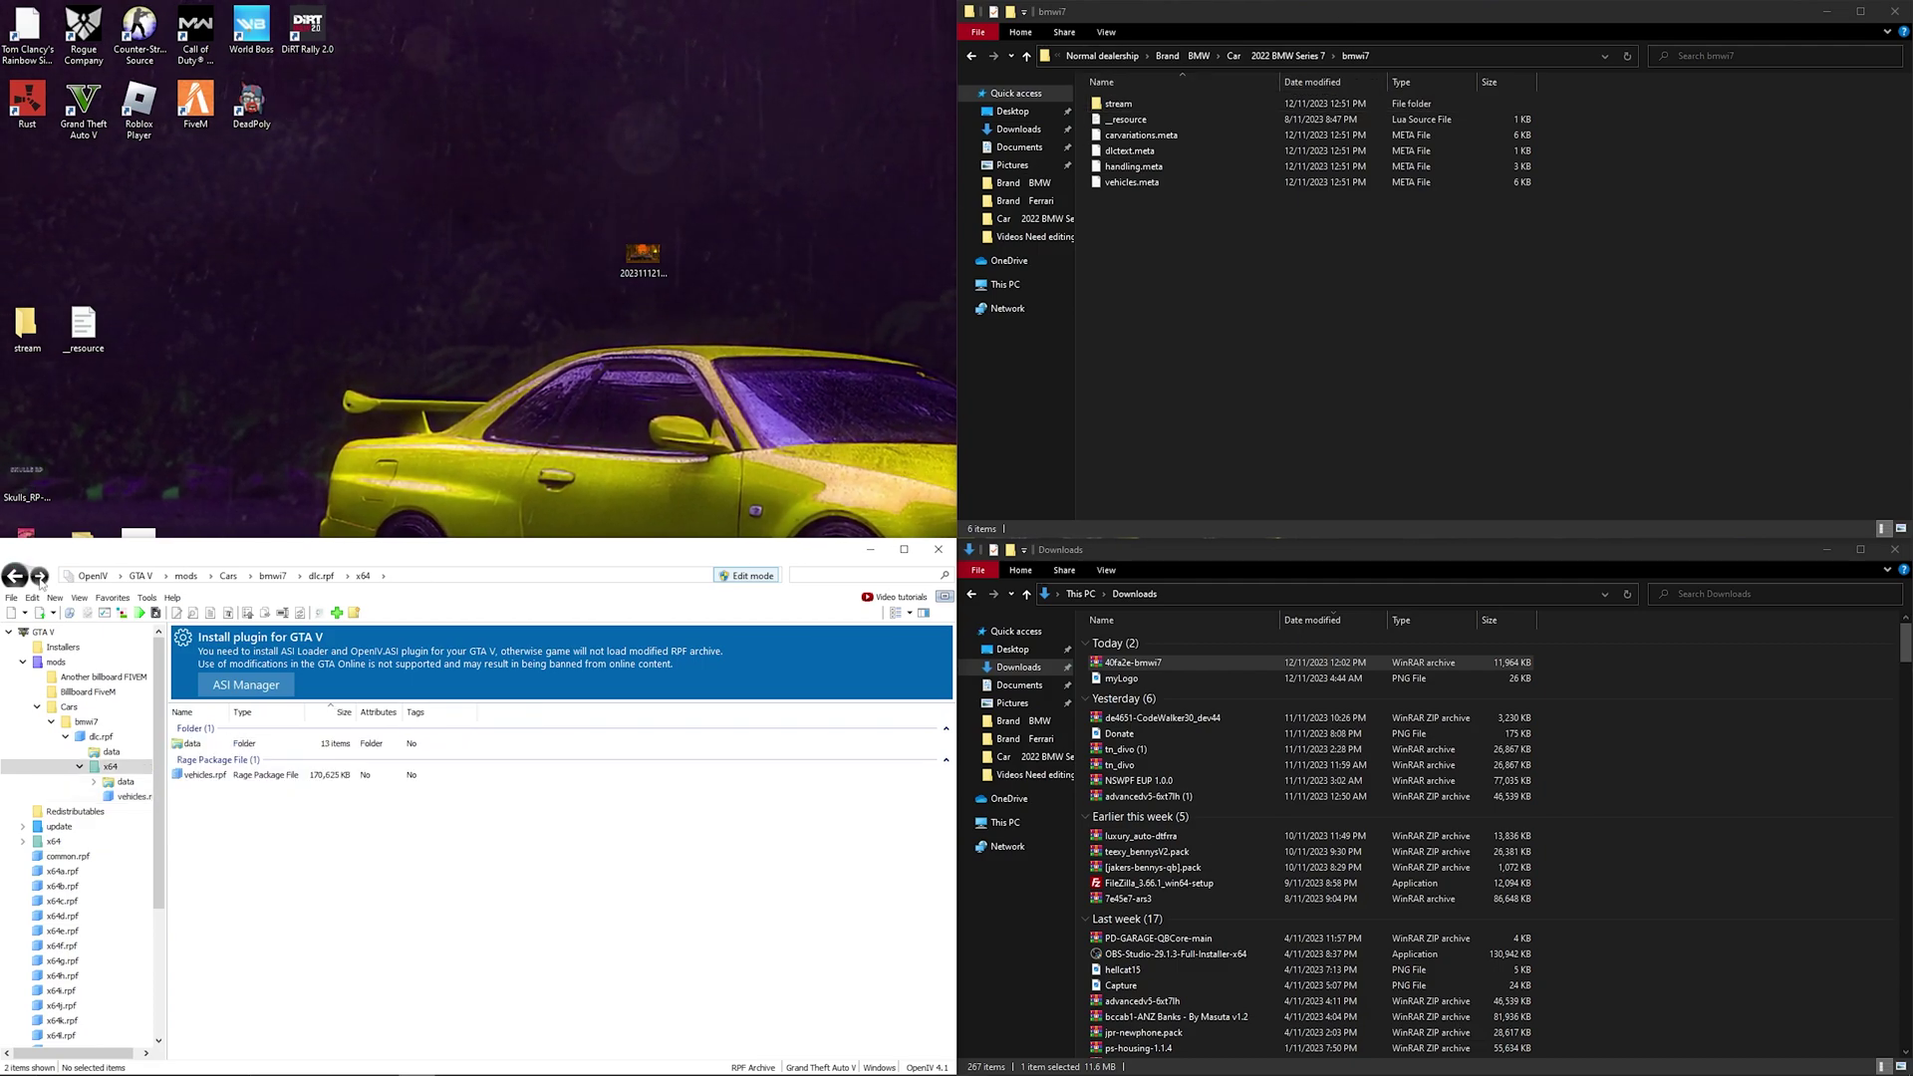
# Step: Delete the bmwi7 folder from mods > Cars in OpenIV
pyautogui.click(56, 662)
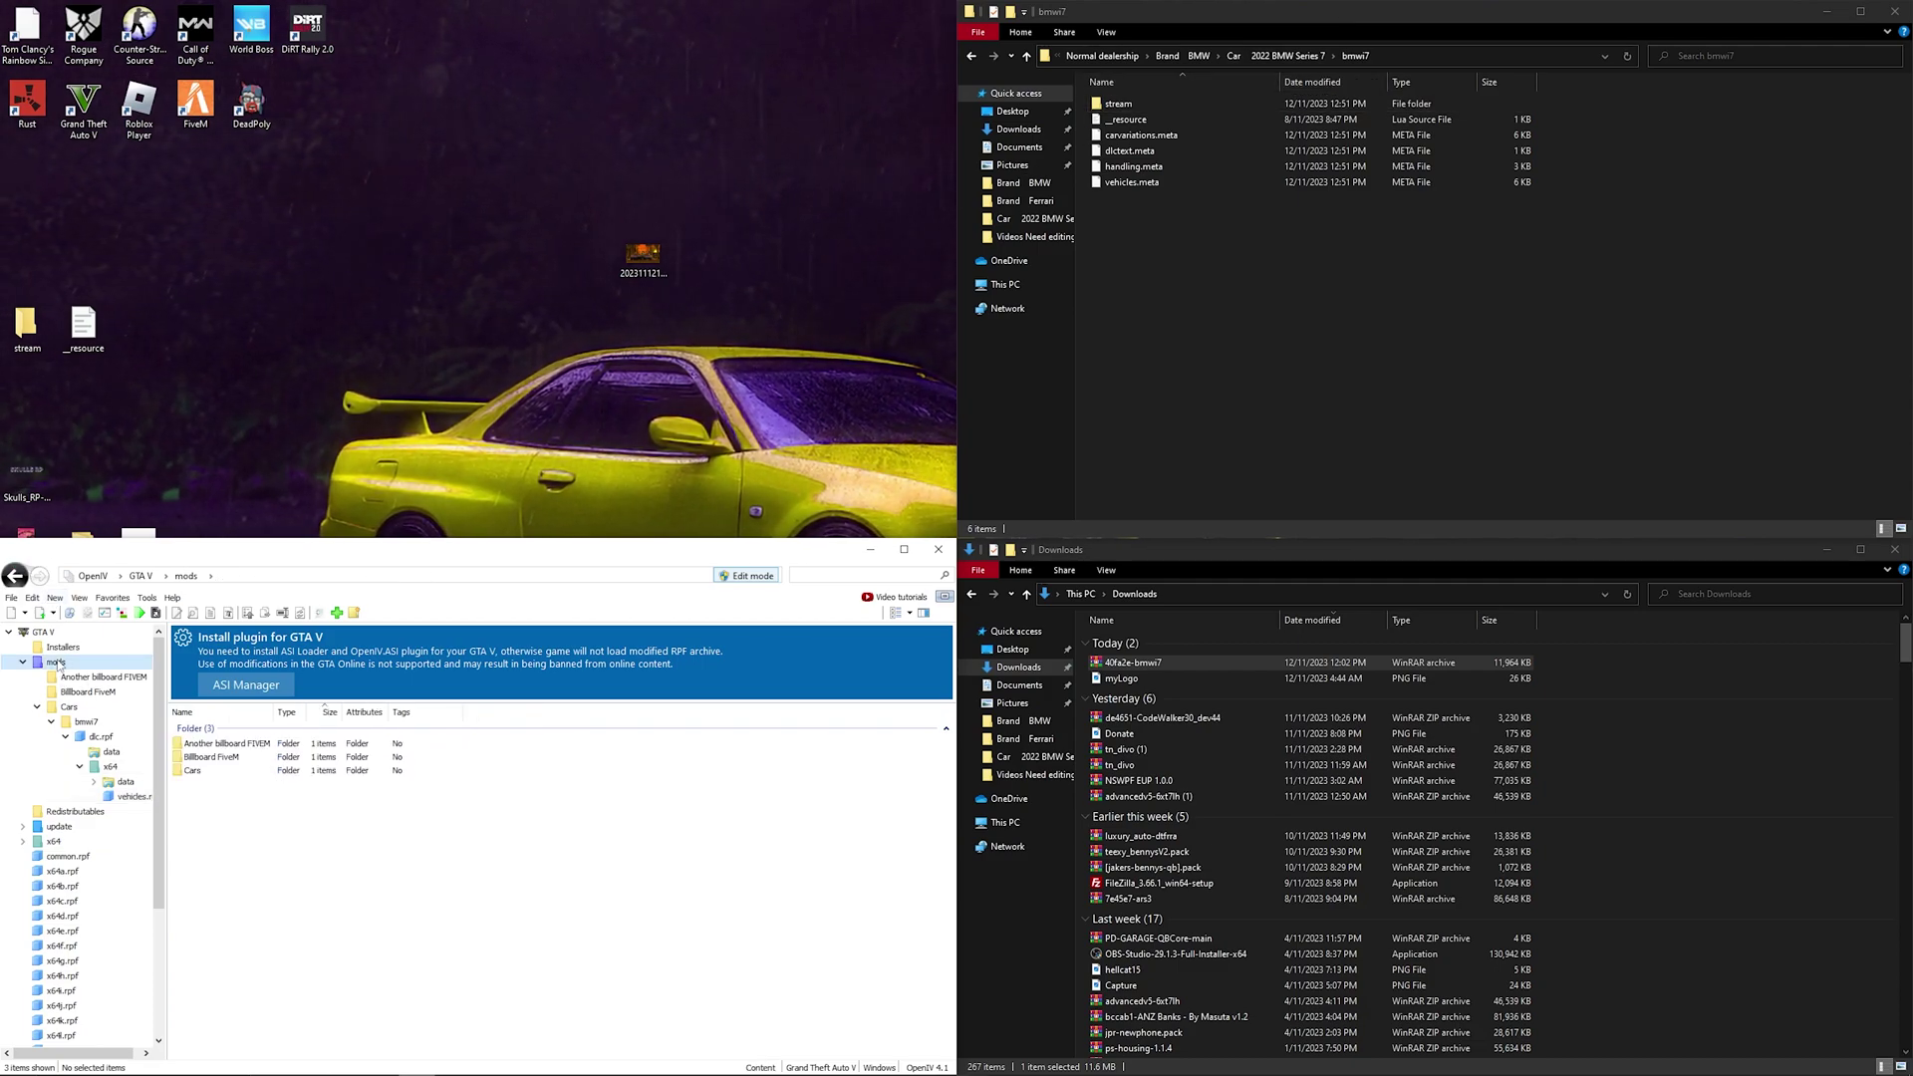
pyautogui.doubleClick(193, 770)
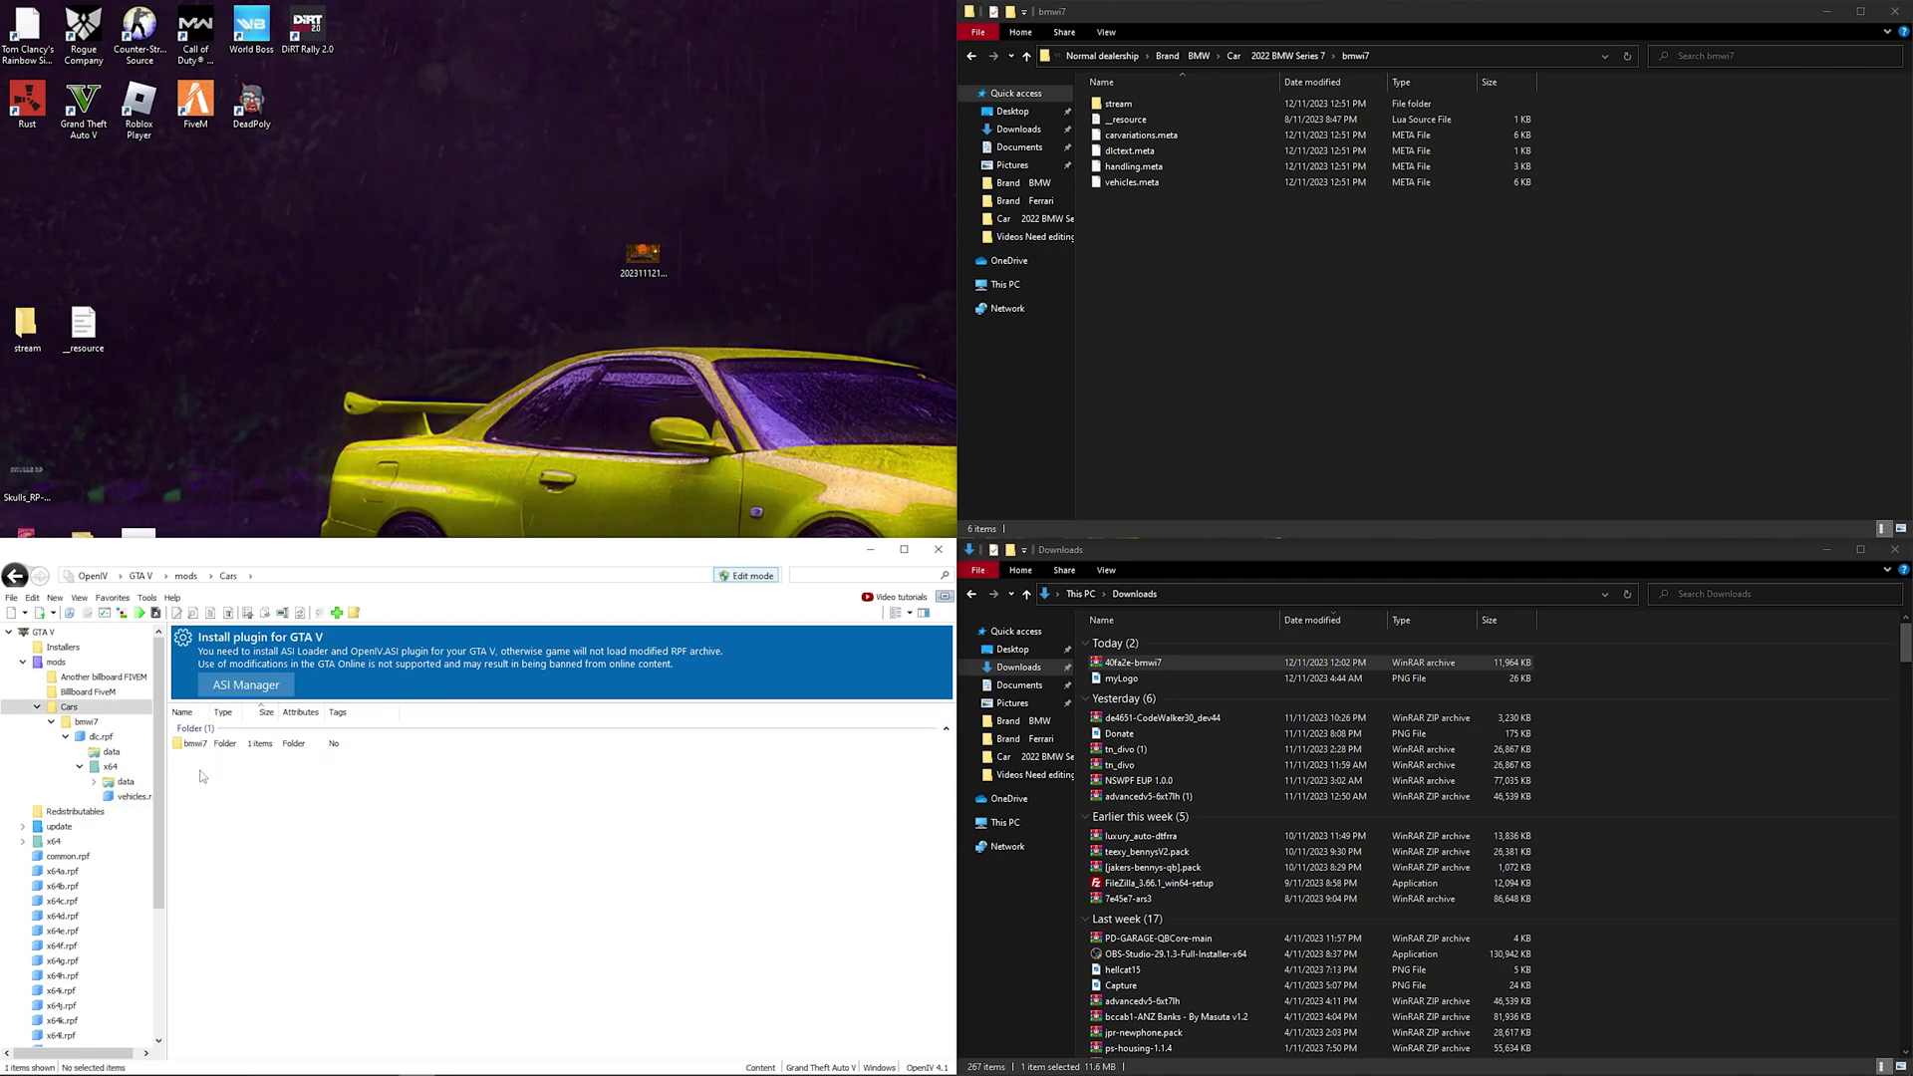
pyautogui.press('Delete')
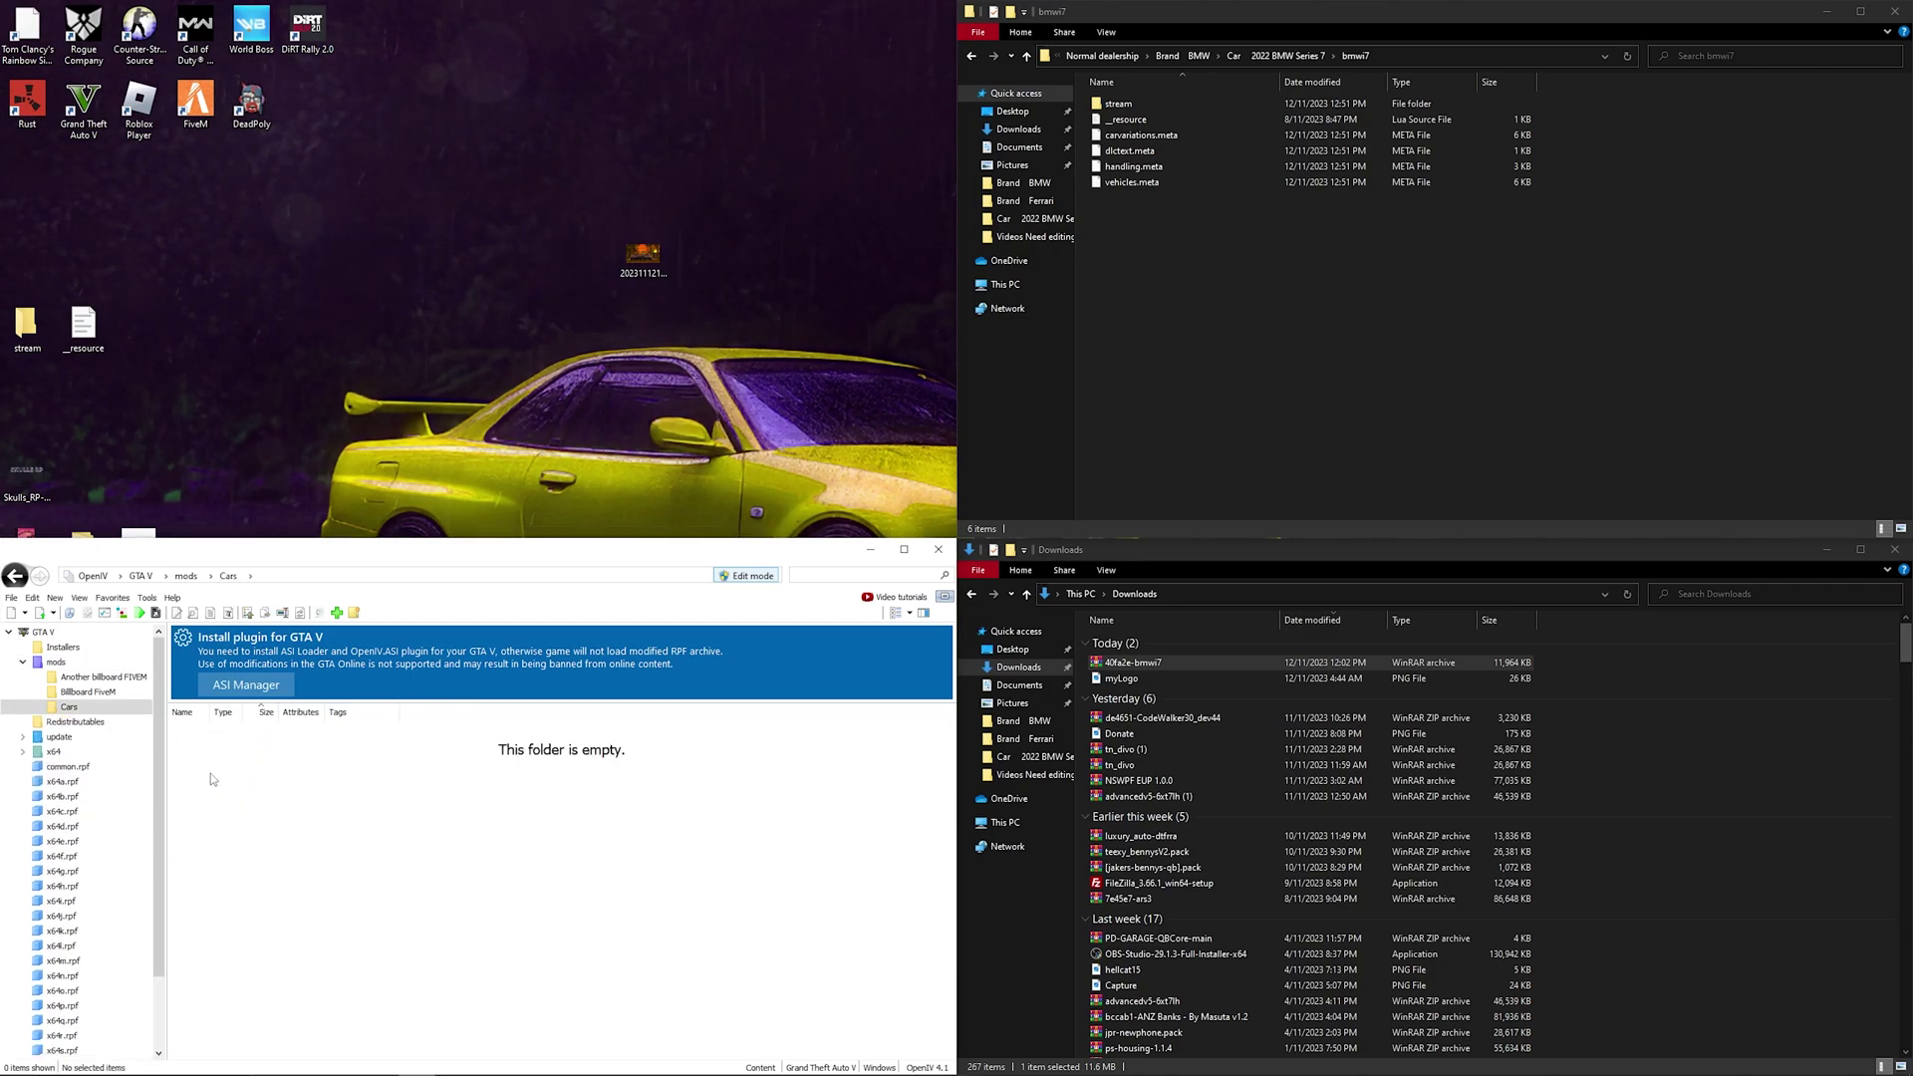
# Step: Minimize the OpenIV and Downloads windows and go up to the 2022 BMW Series 7 folder
pyautogui.click(870, 550)
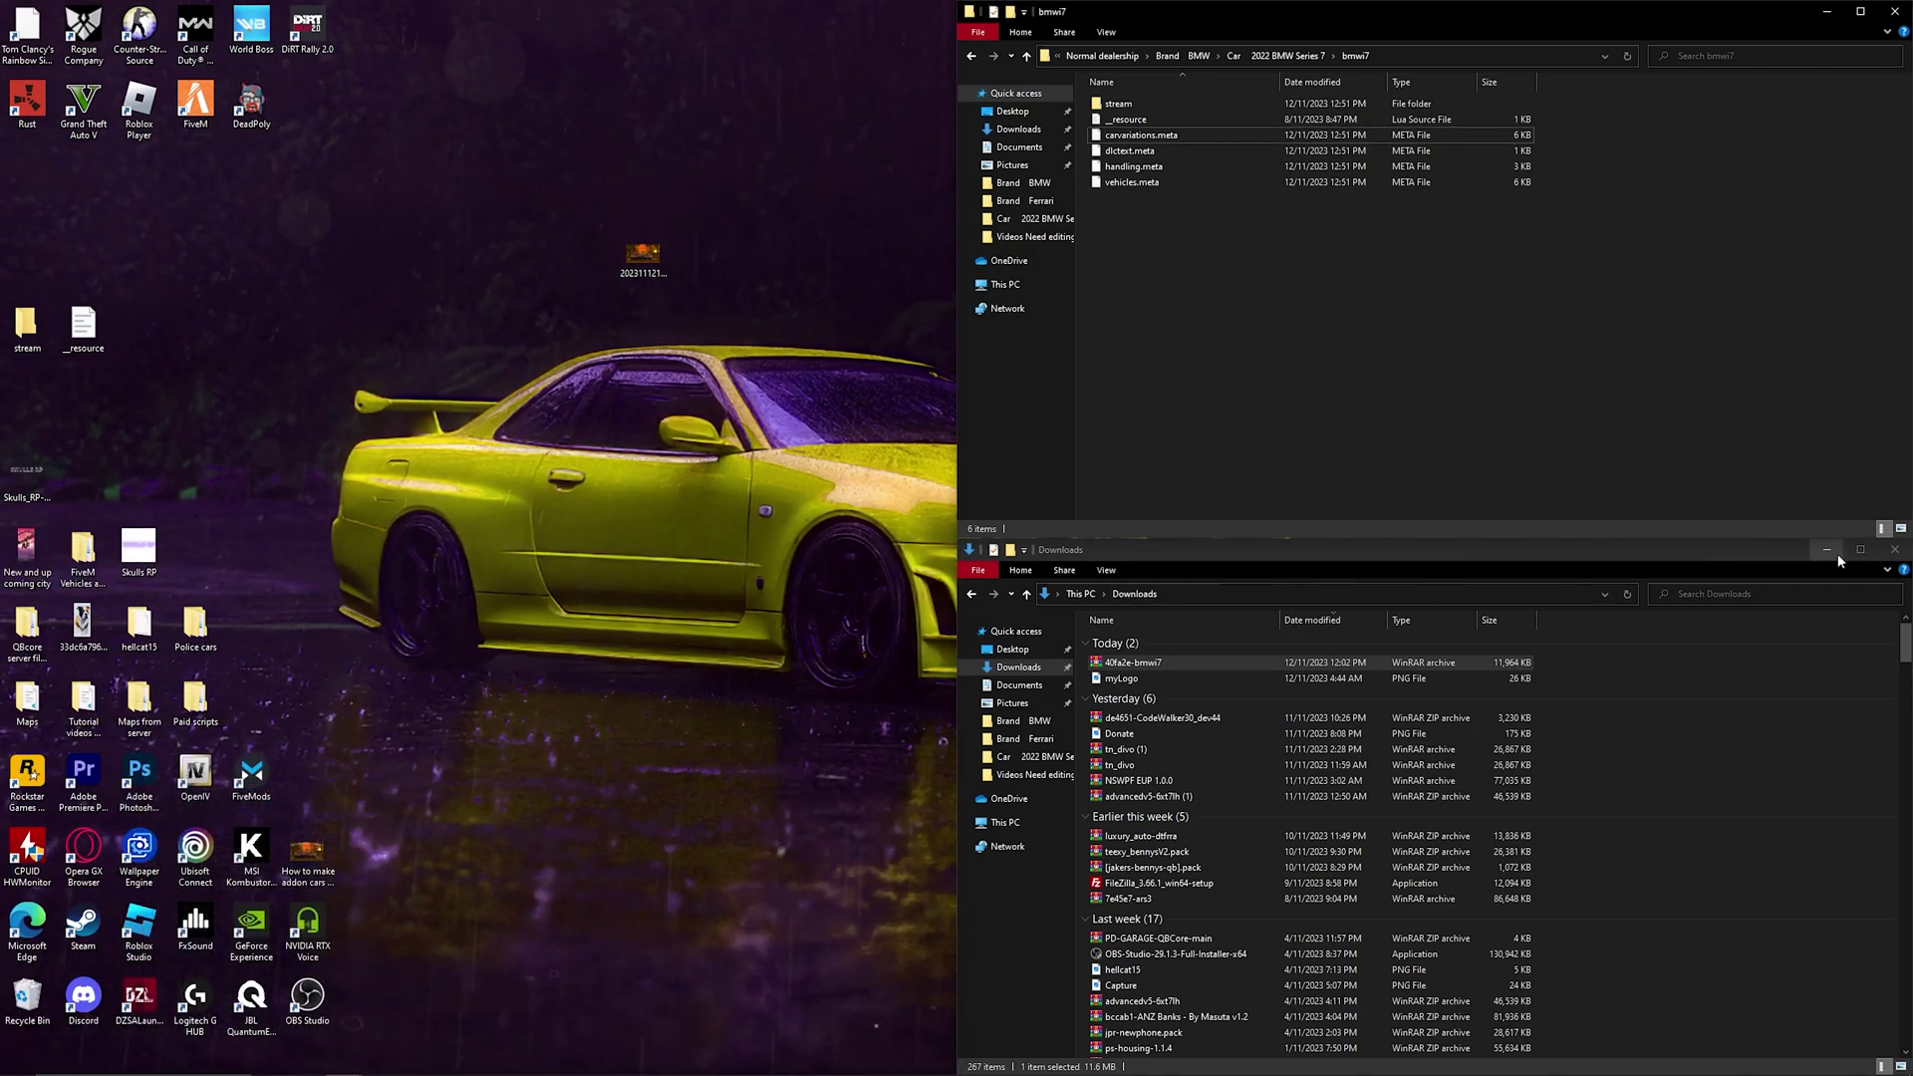
pyautogui.click(1827, 549)
pyautogui.click(972, 57)
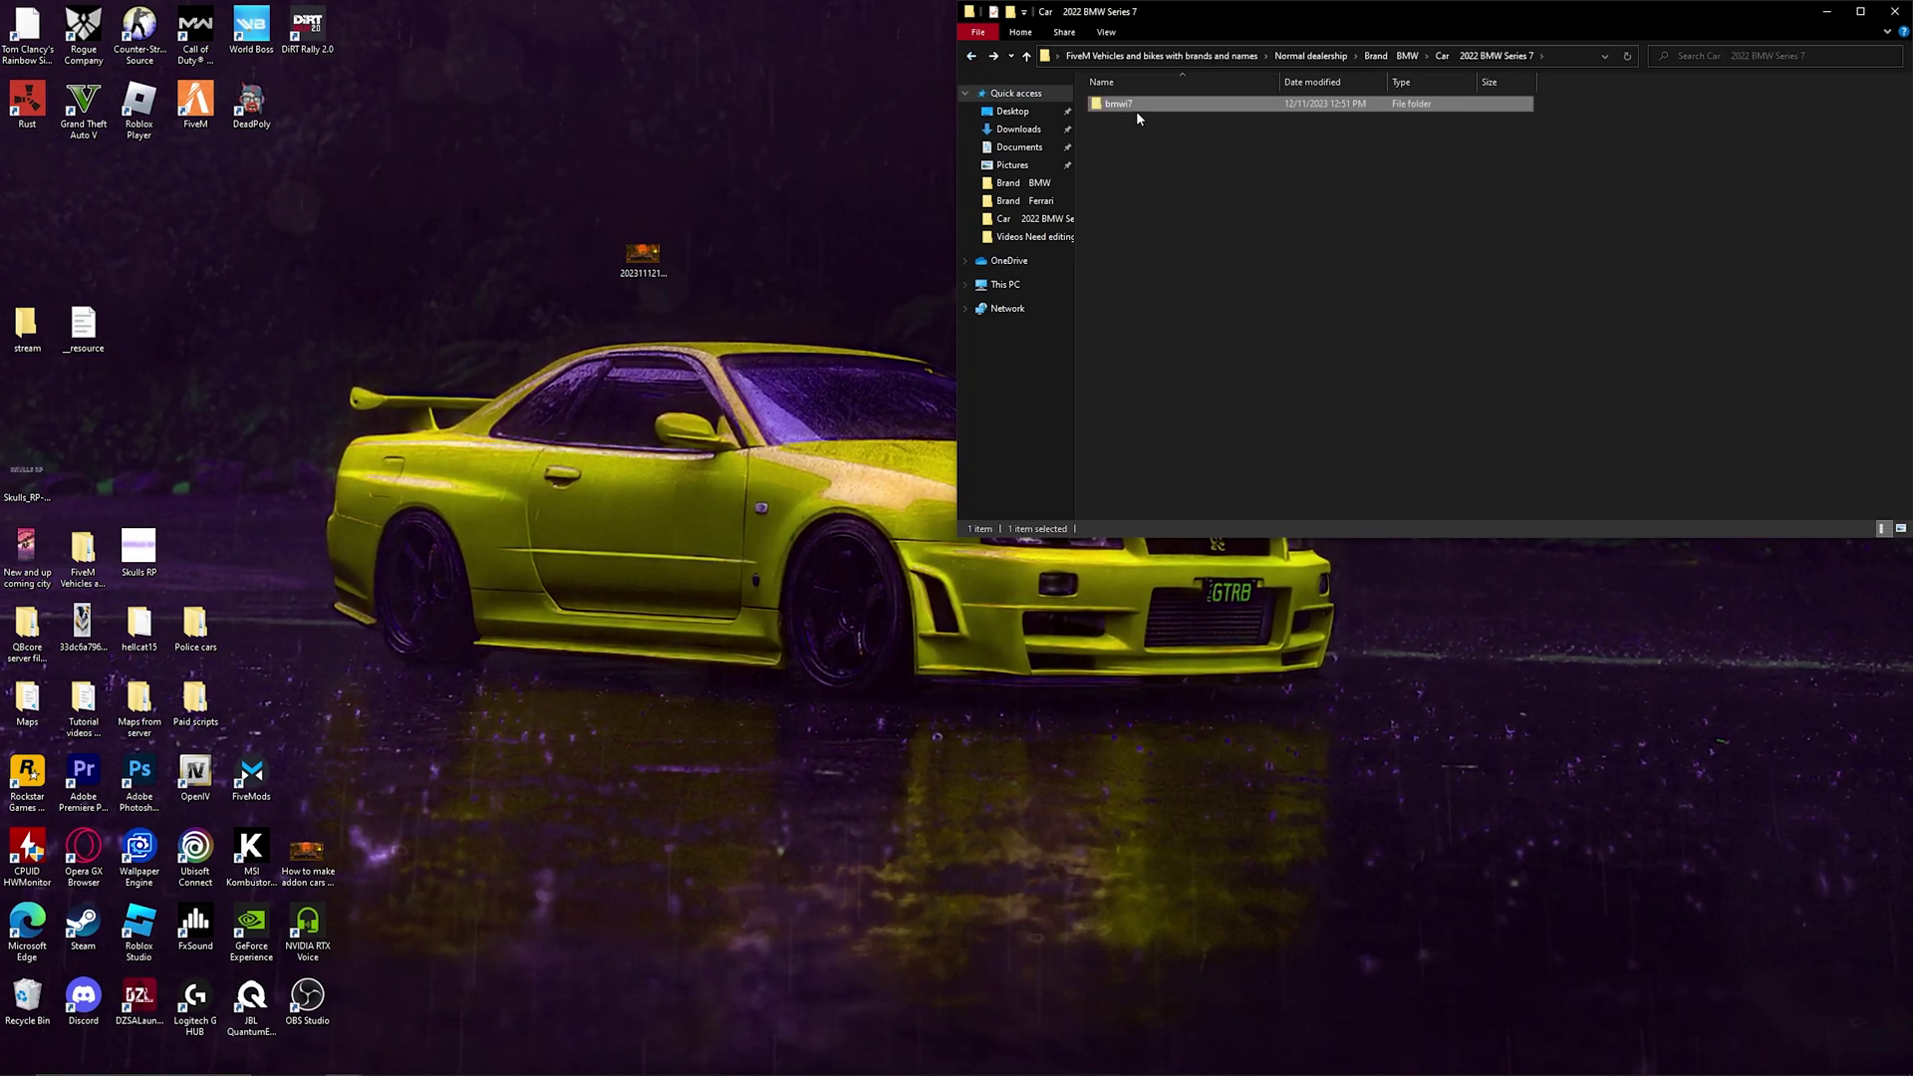
pyautogui.click(1277, 323)
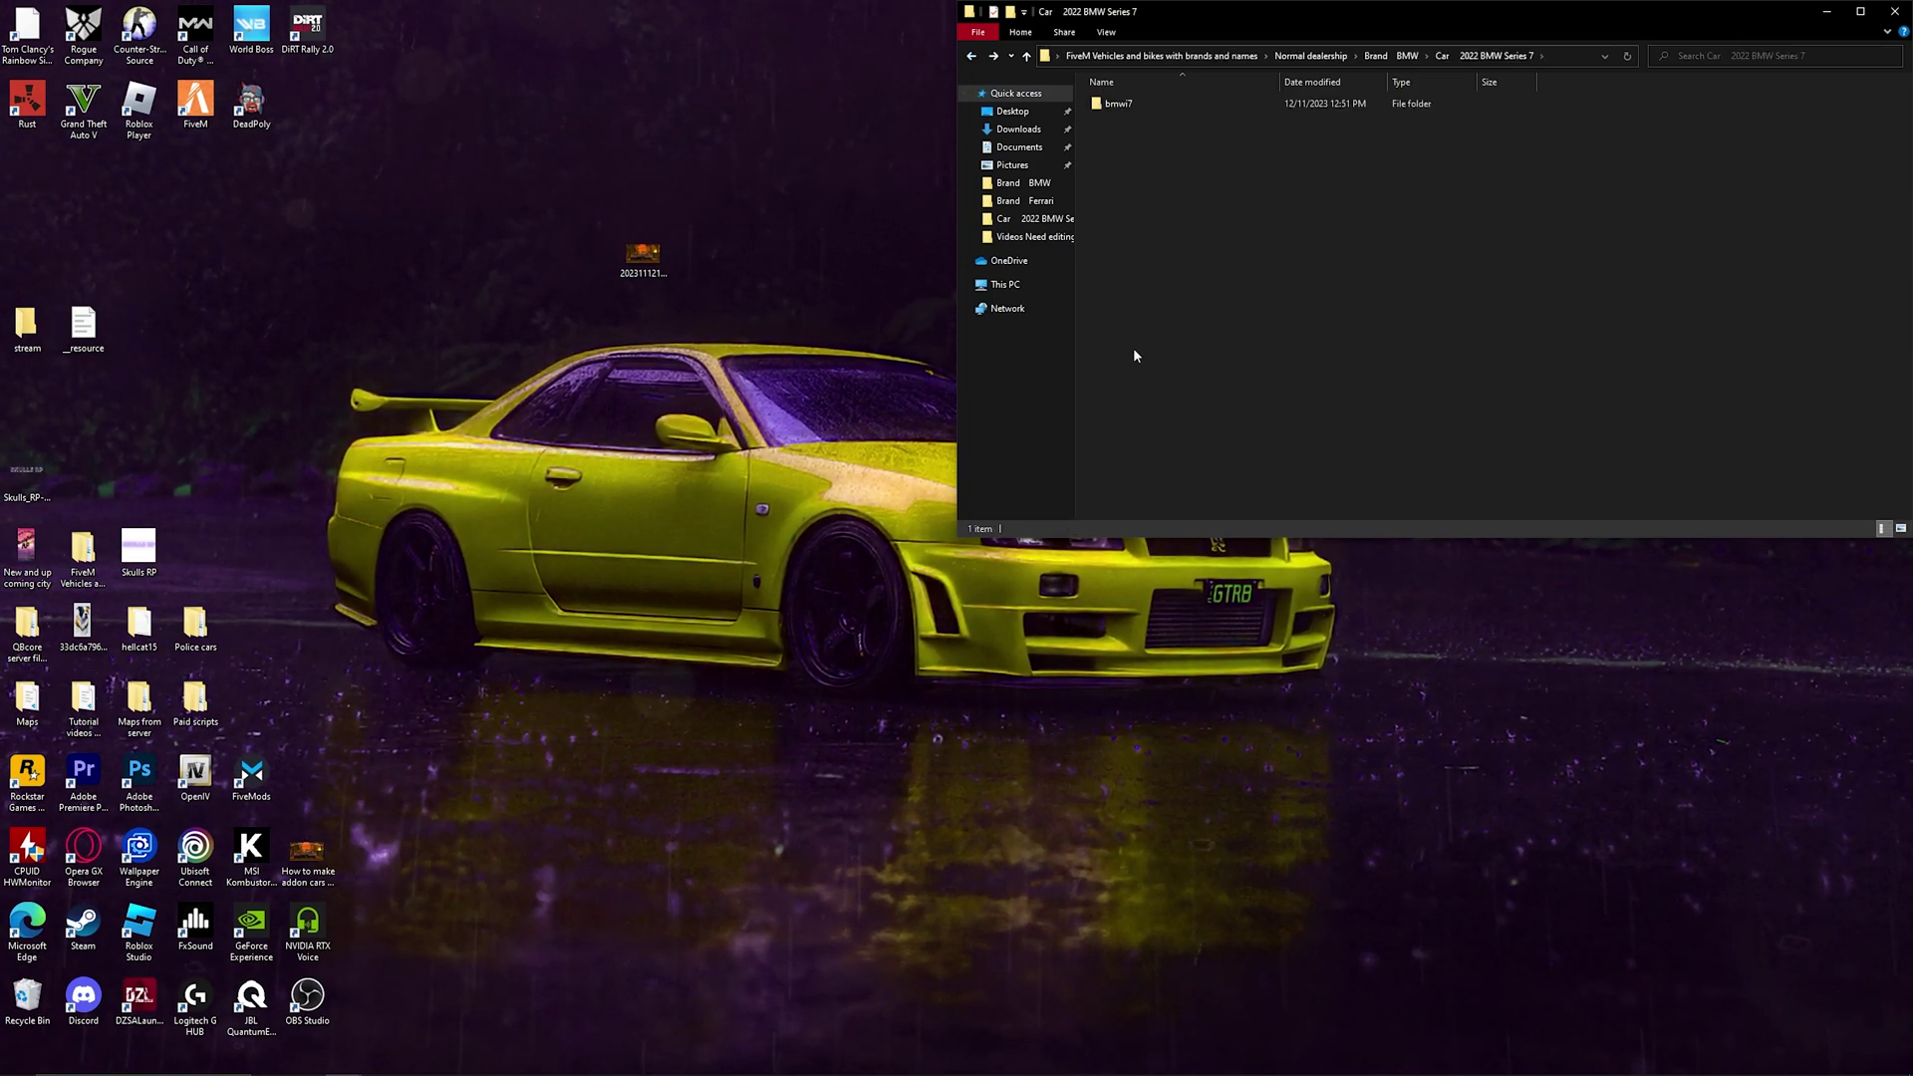
# Step: Switch to FileZilla and open the remote directory /resources/[civ-cars]/[bmw]
pyautogui.click(490, 1061)
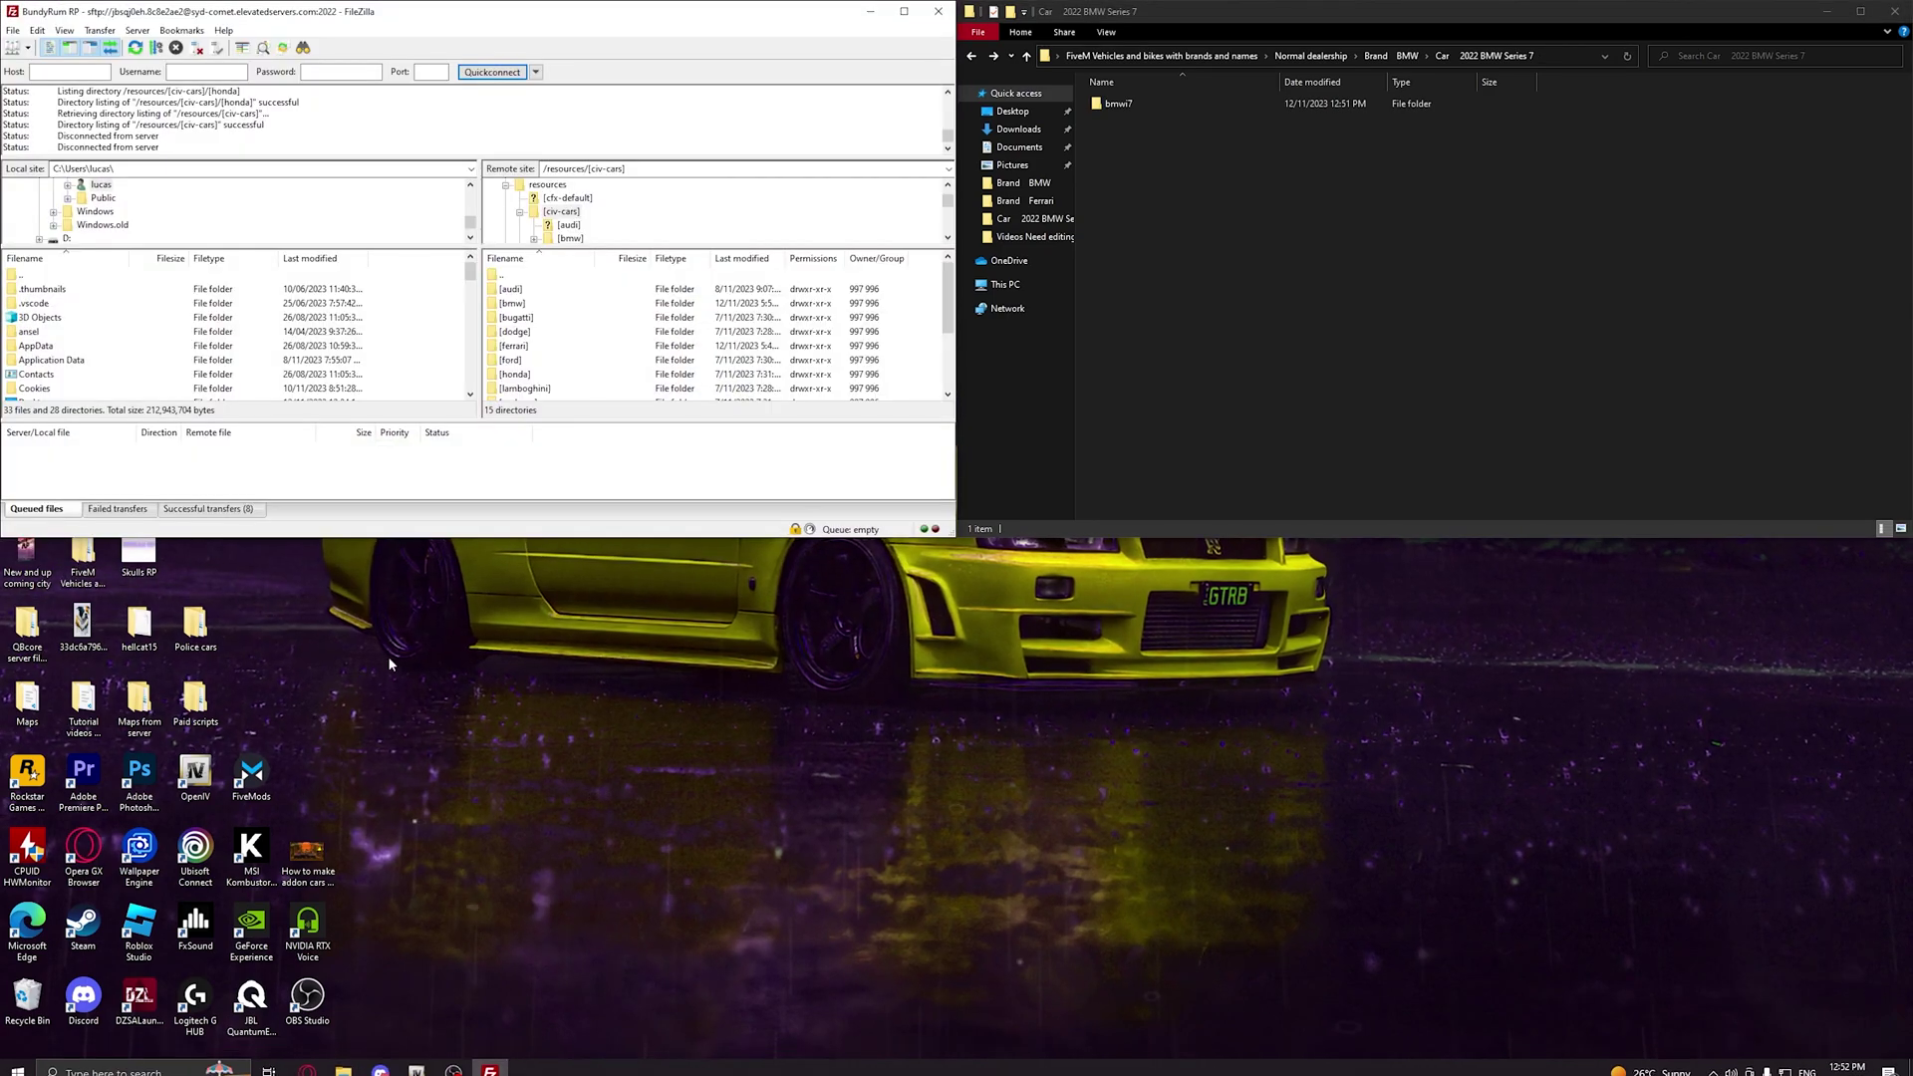
pyautogui.doubleClick(519, 276)
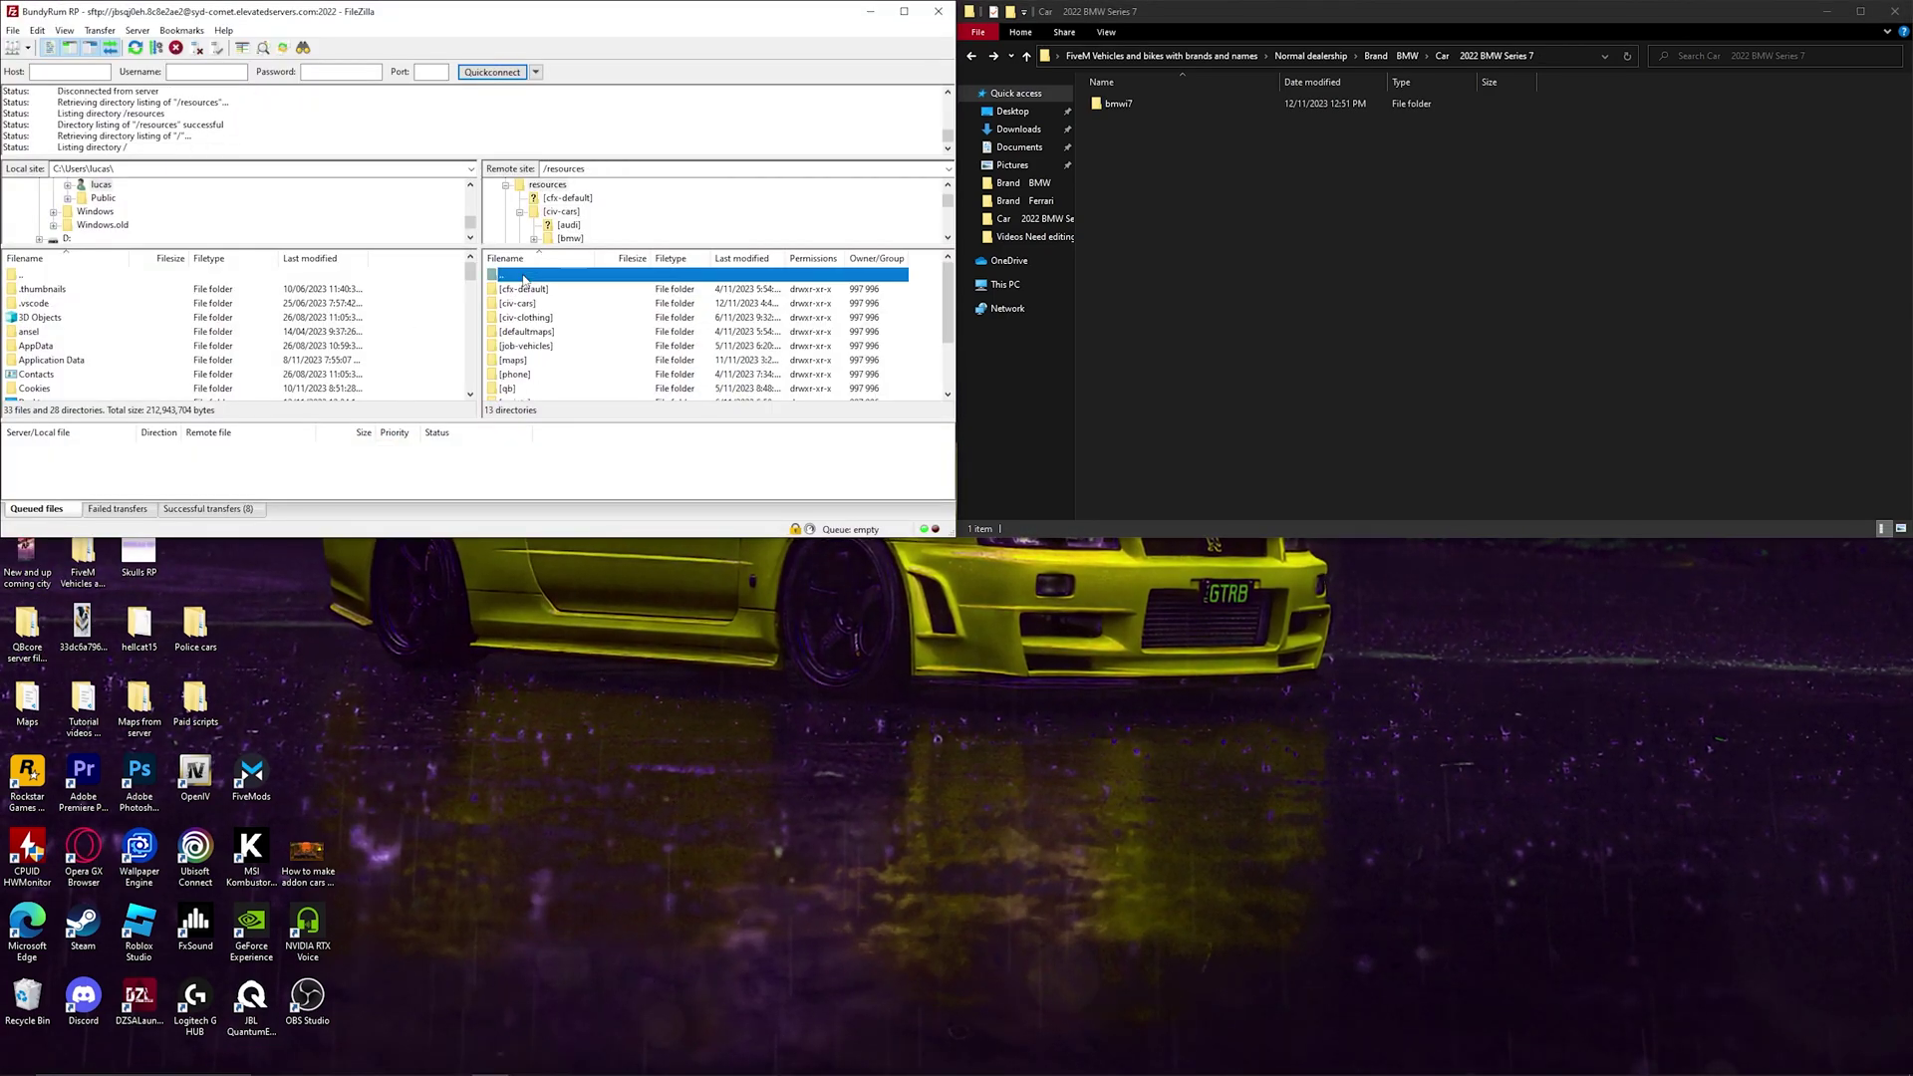
pyautogui.doubleClick(518, 277)
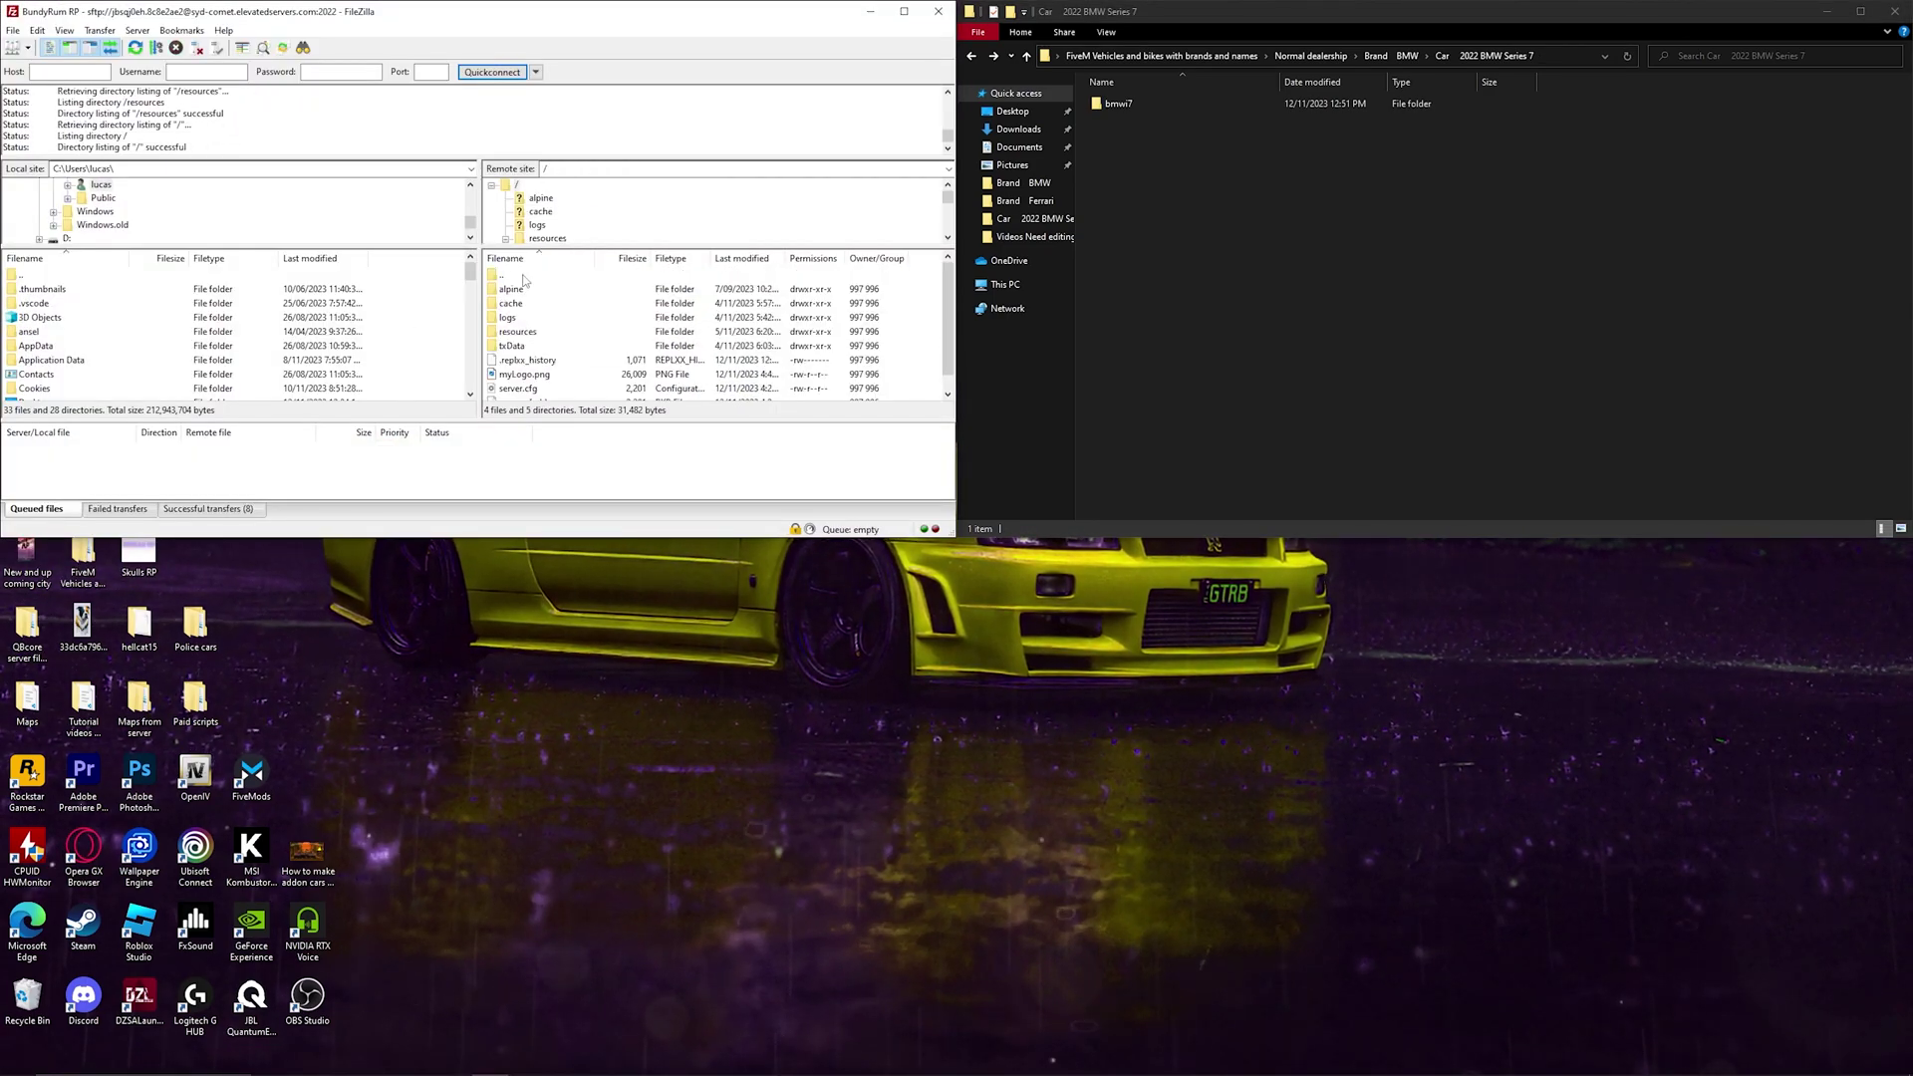
pyautogui.doubleClick(522, 334)
pyautogui.doubleClick(520, 304)
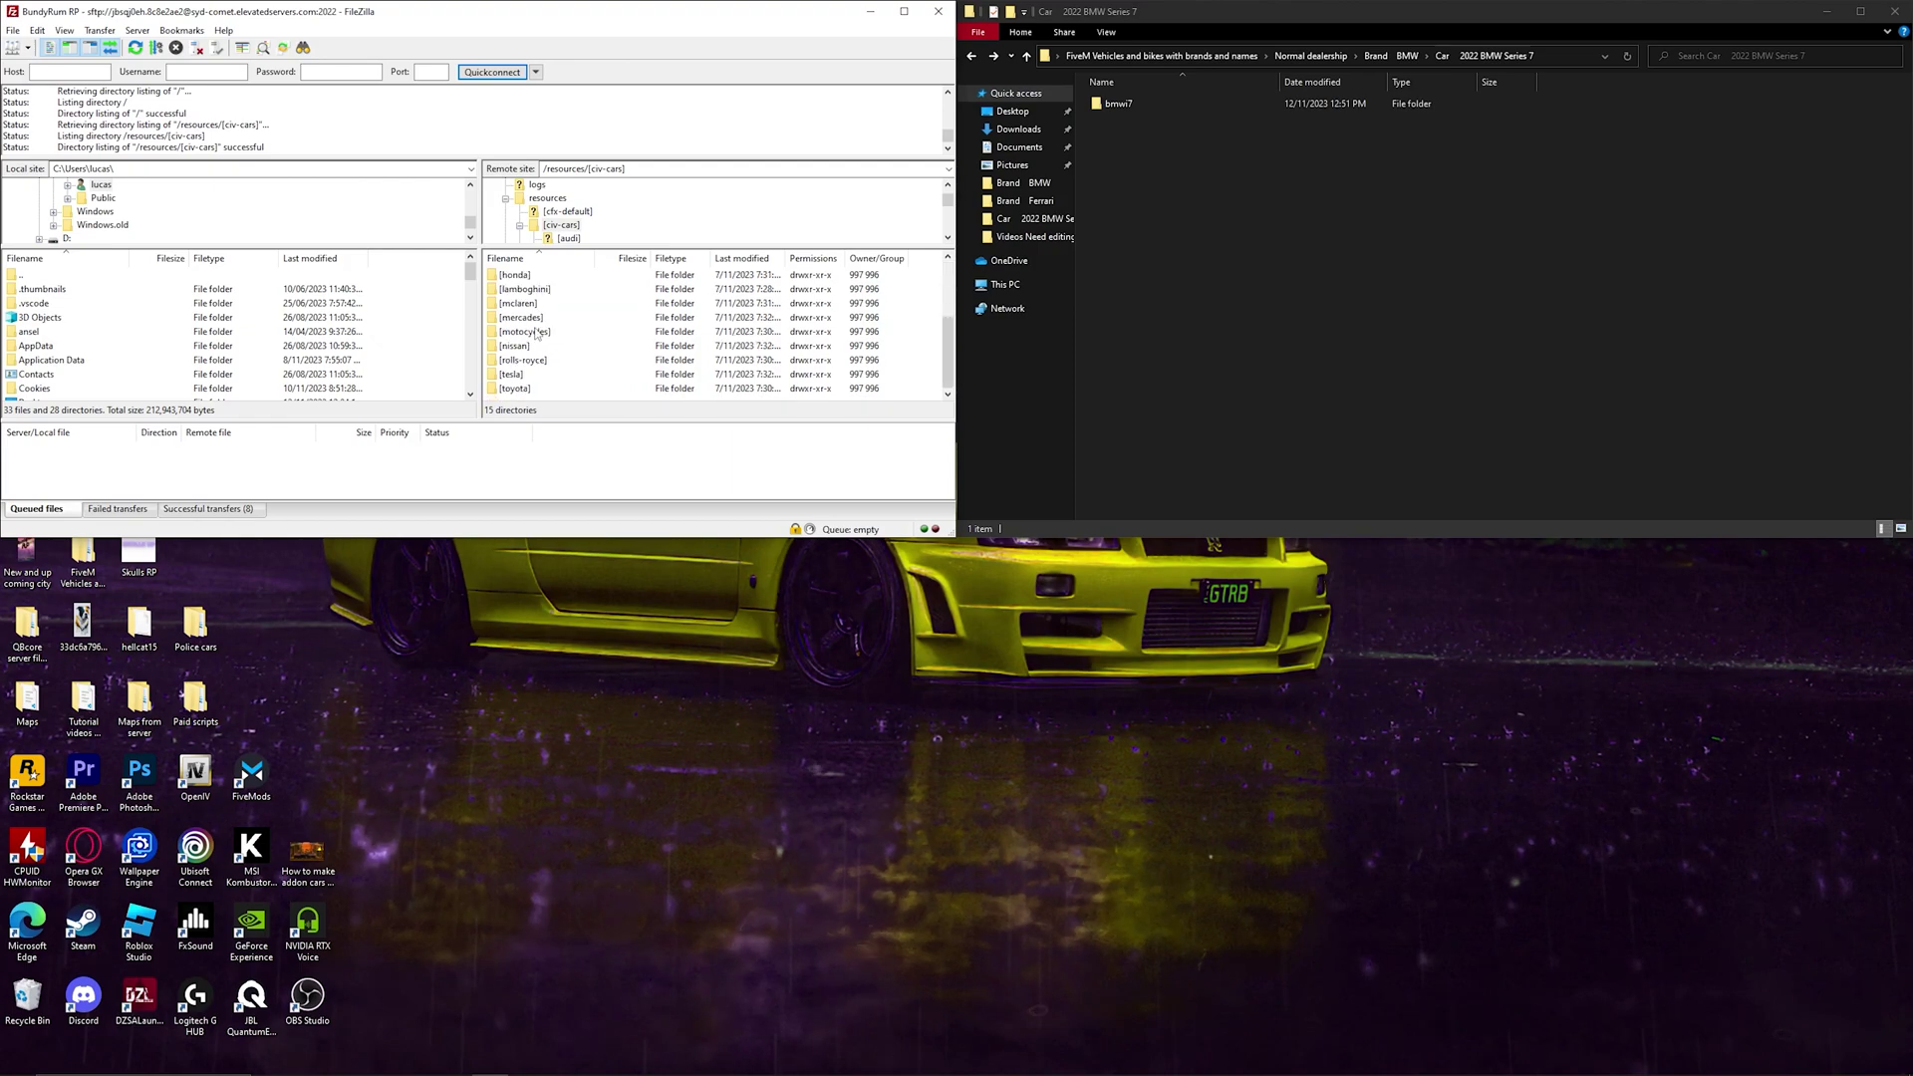
pyautogui.doubleClick(530, 305)
# Step: Delete the existing bmwi7 directory from the server and upload the local bmwi7 folder in its place
pyautogui.click(529, 290)
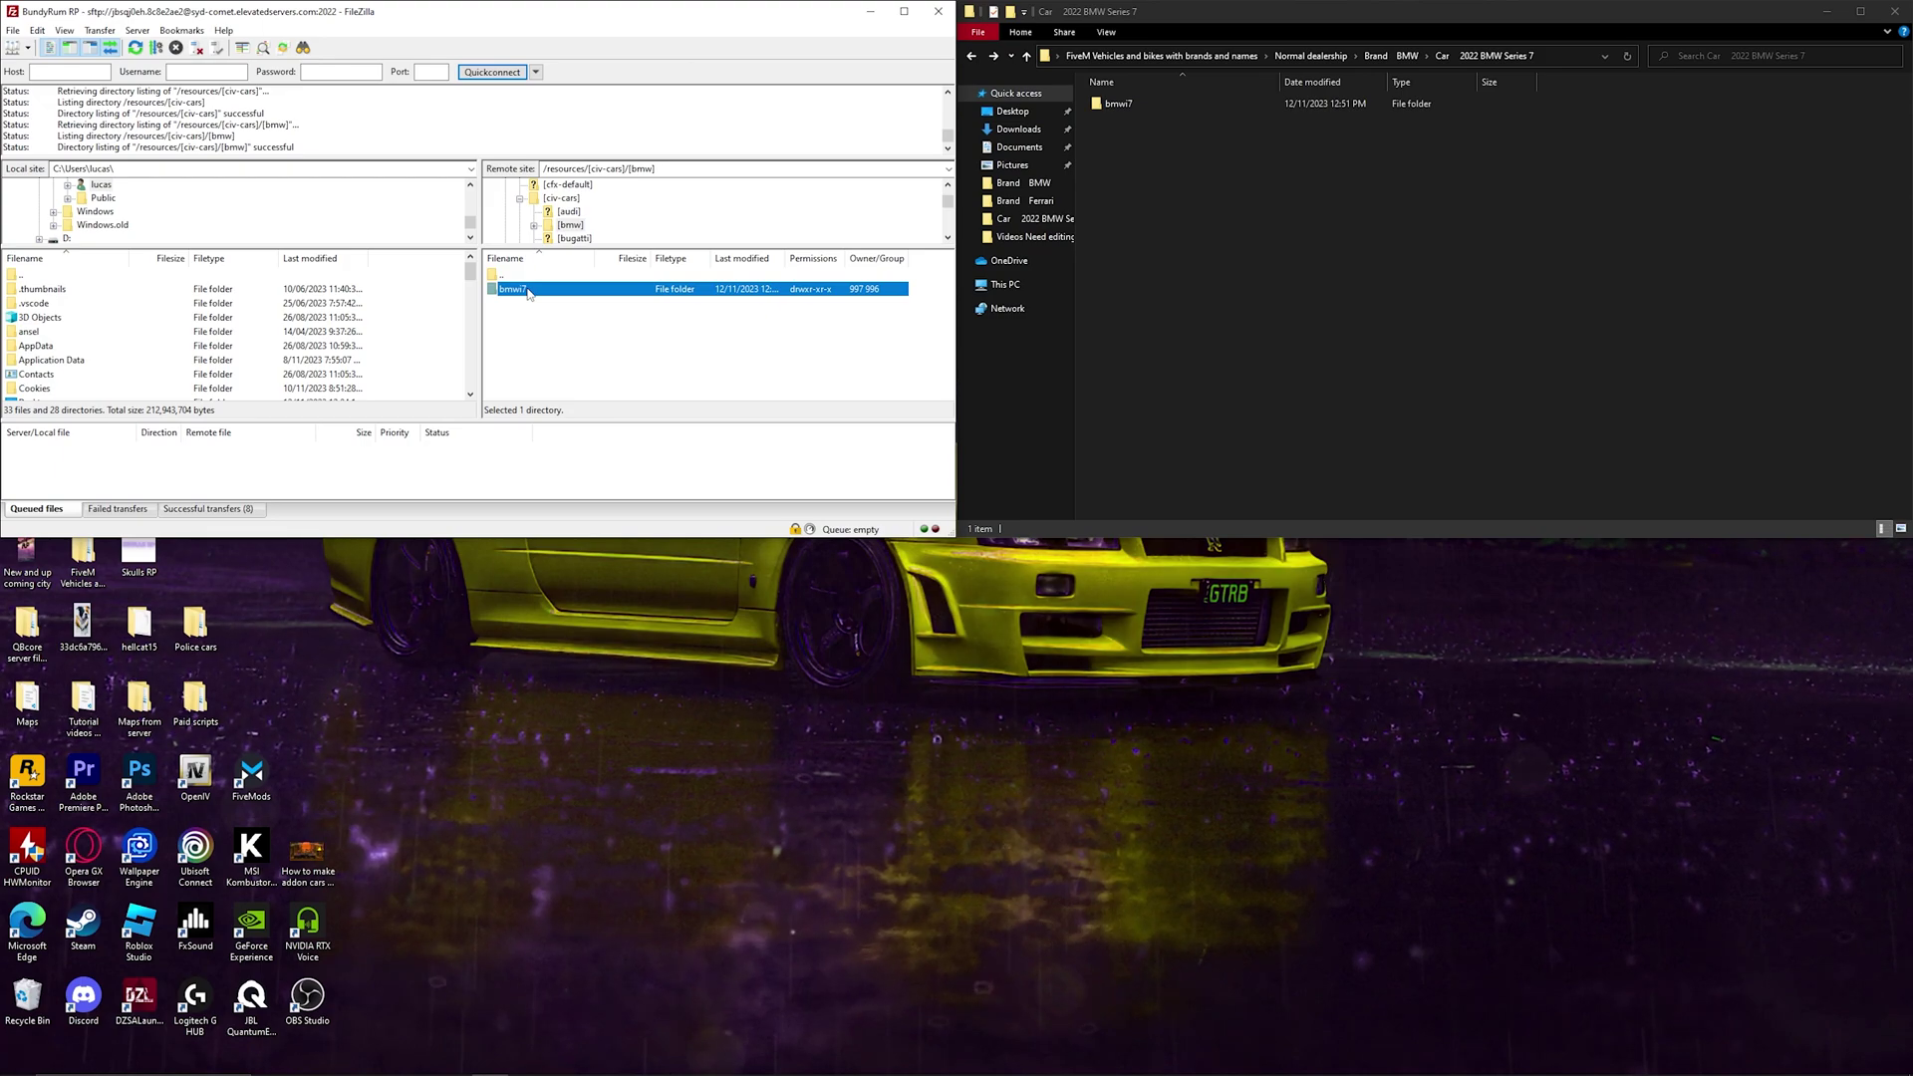
pyautogui.press('Delete')
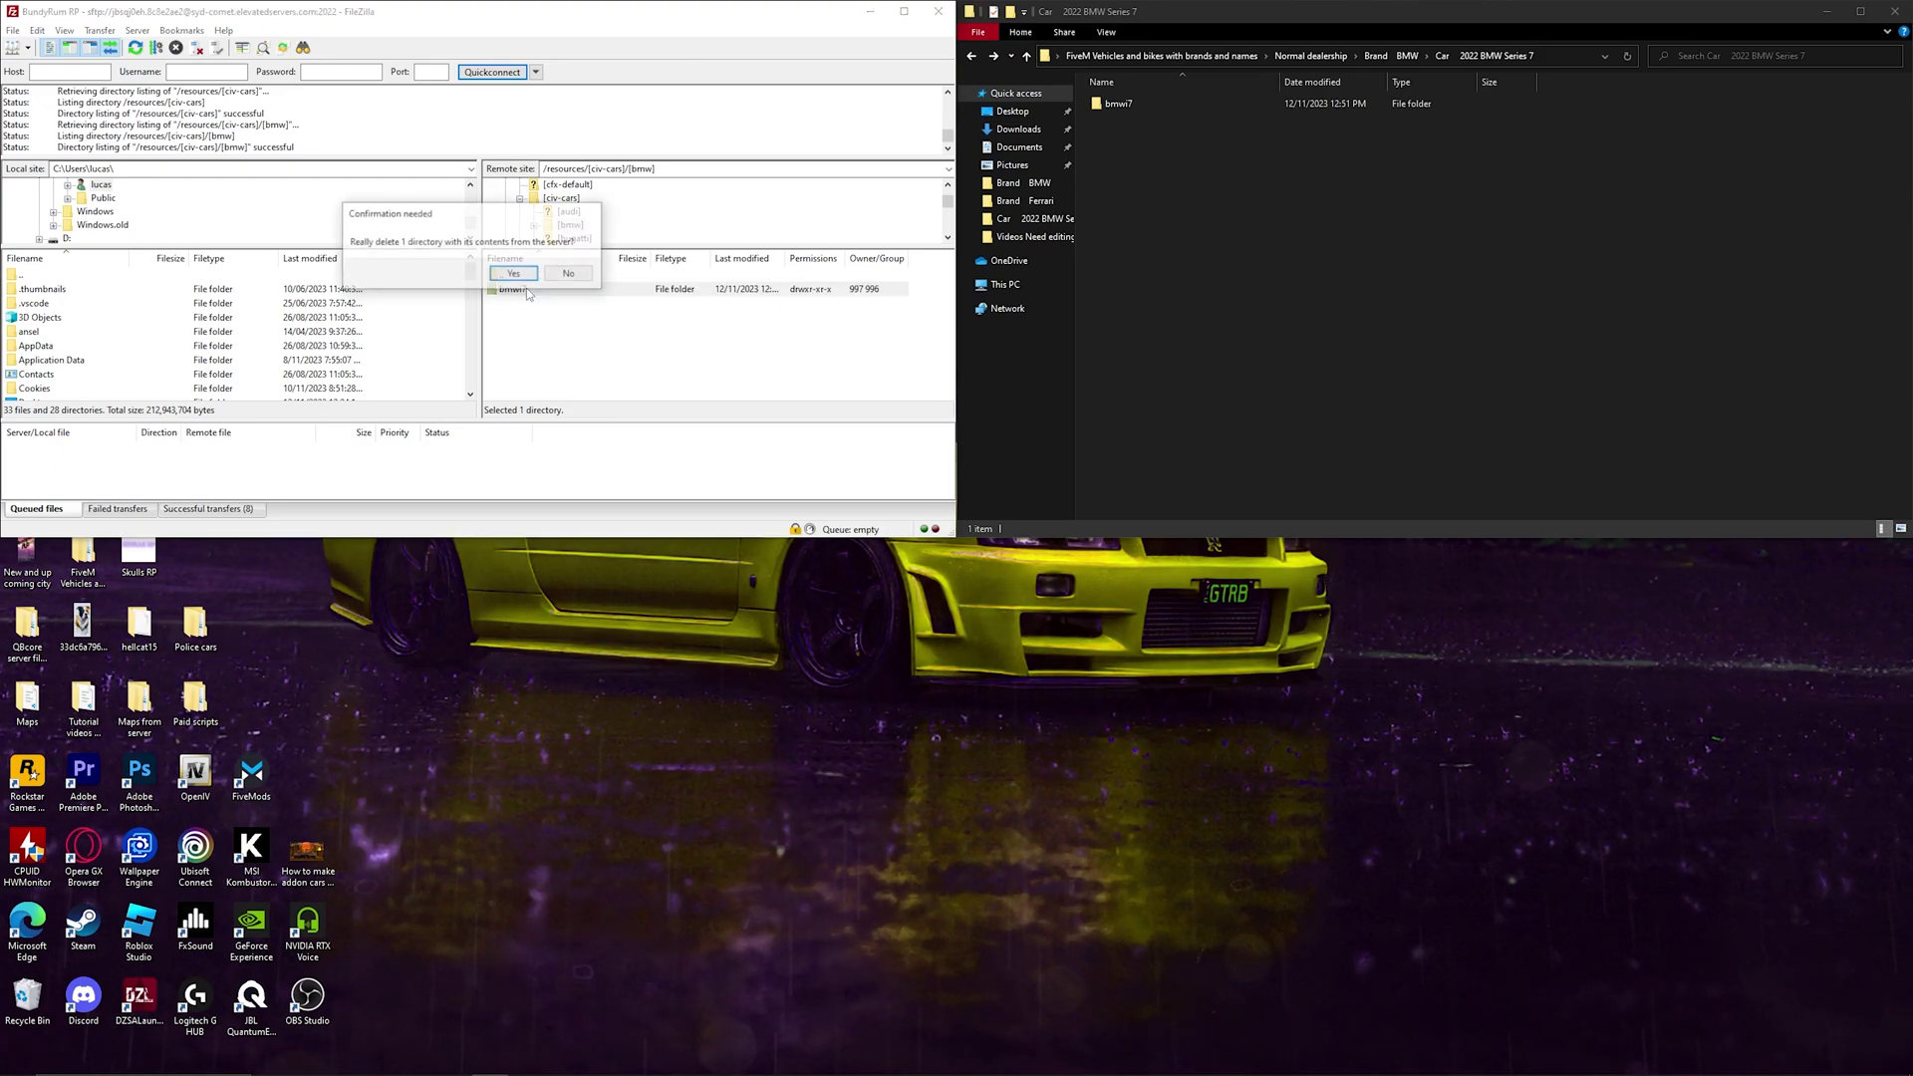
pyautogui.press('Return')
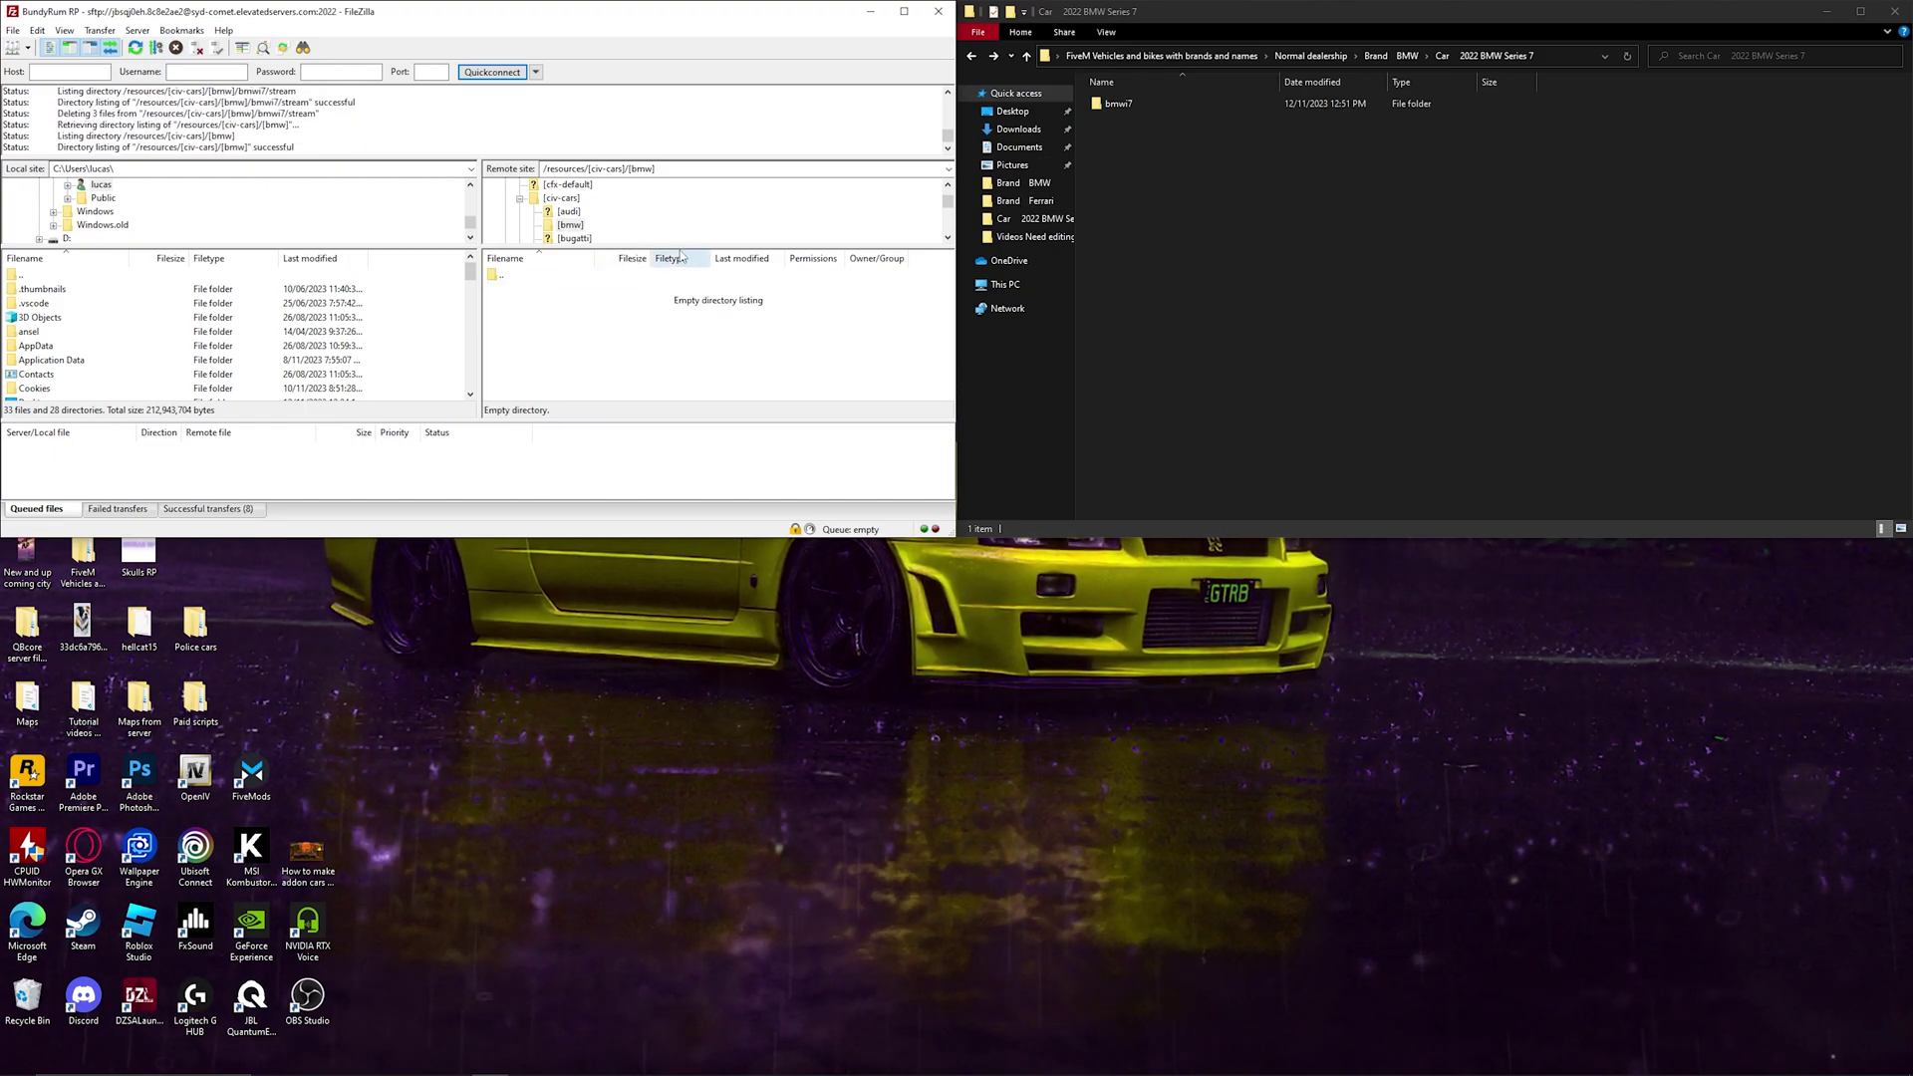
pyautogui.moveTo(1118, 103); pyautogui.dragTo(851, 363)
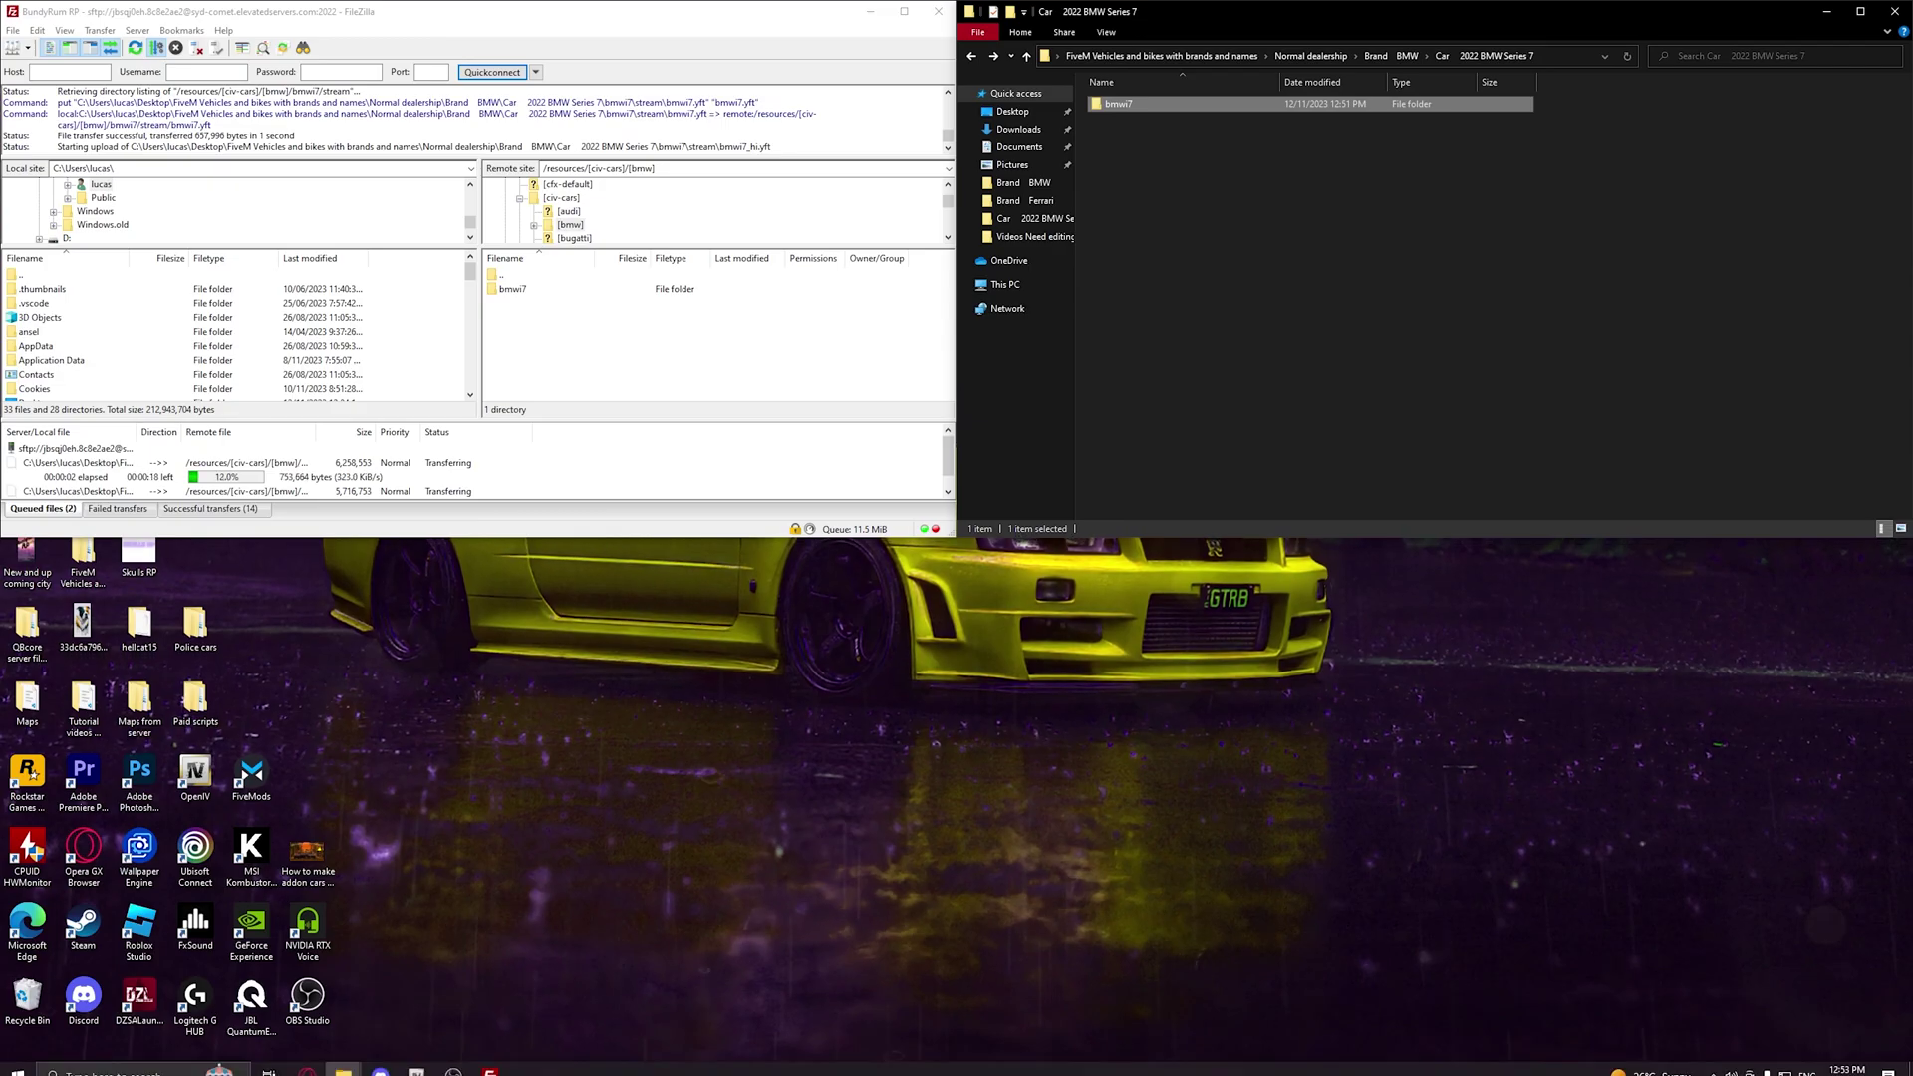
# Step: Switch to txAdmin in the browser and check the server config's Cars section for the [civ-cars] ensure line
pyautogui.click(307, 1072)
pyautogui.click(393, 11)
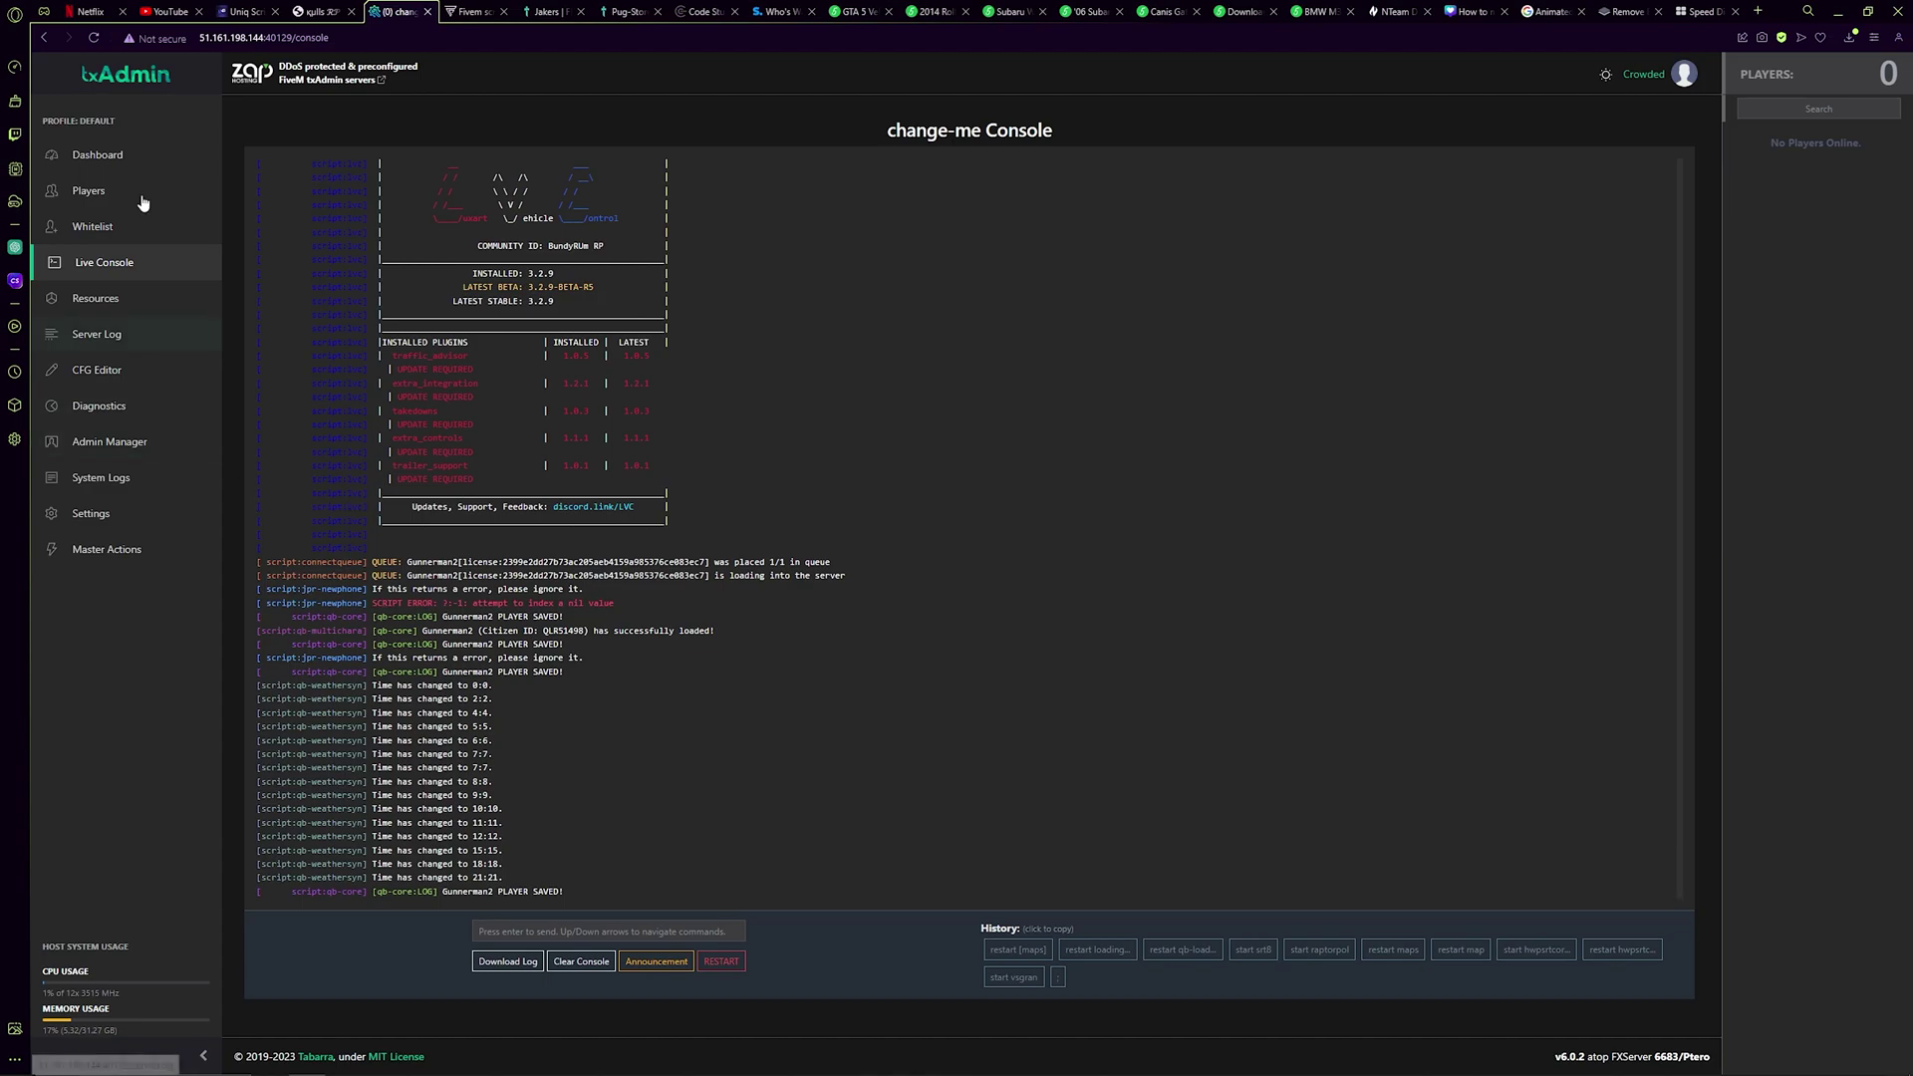
pyautogui.click(108, 384)
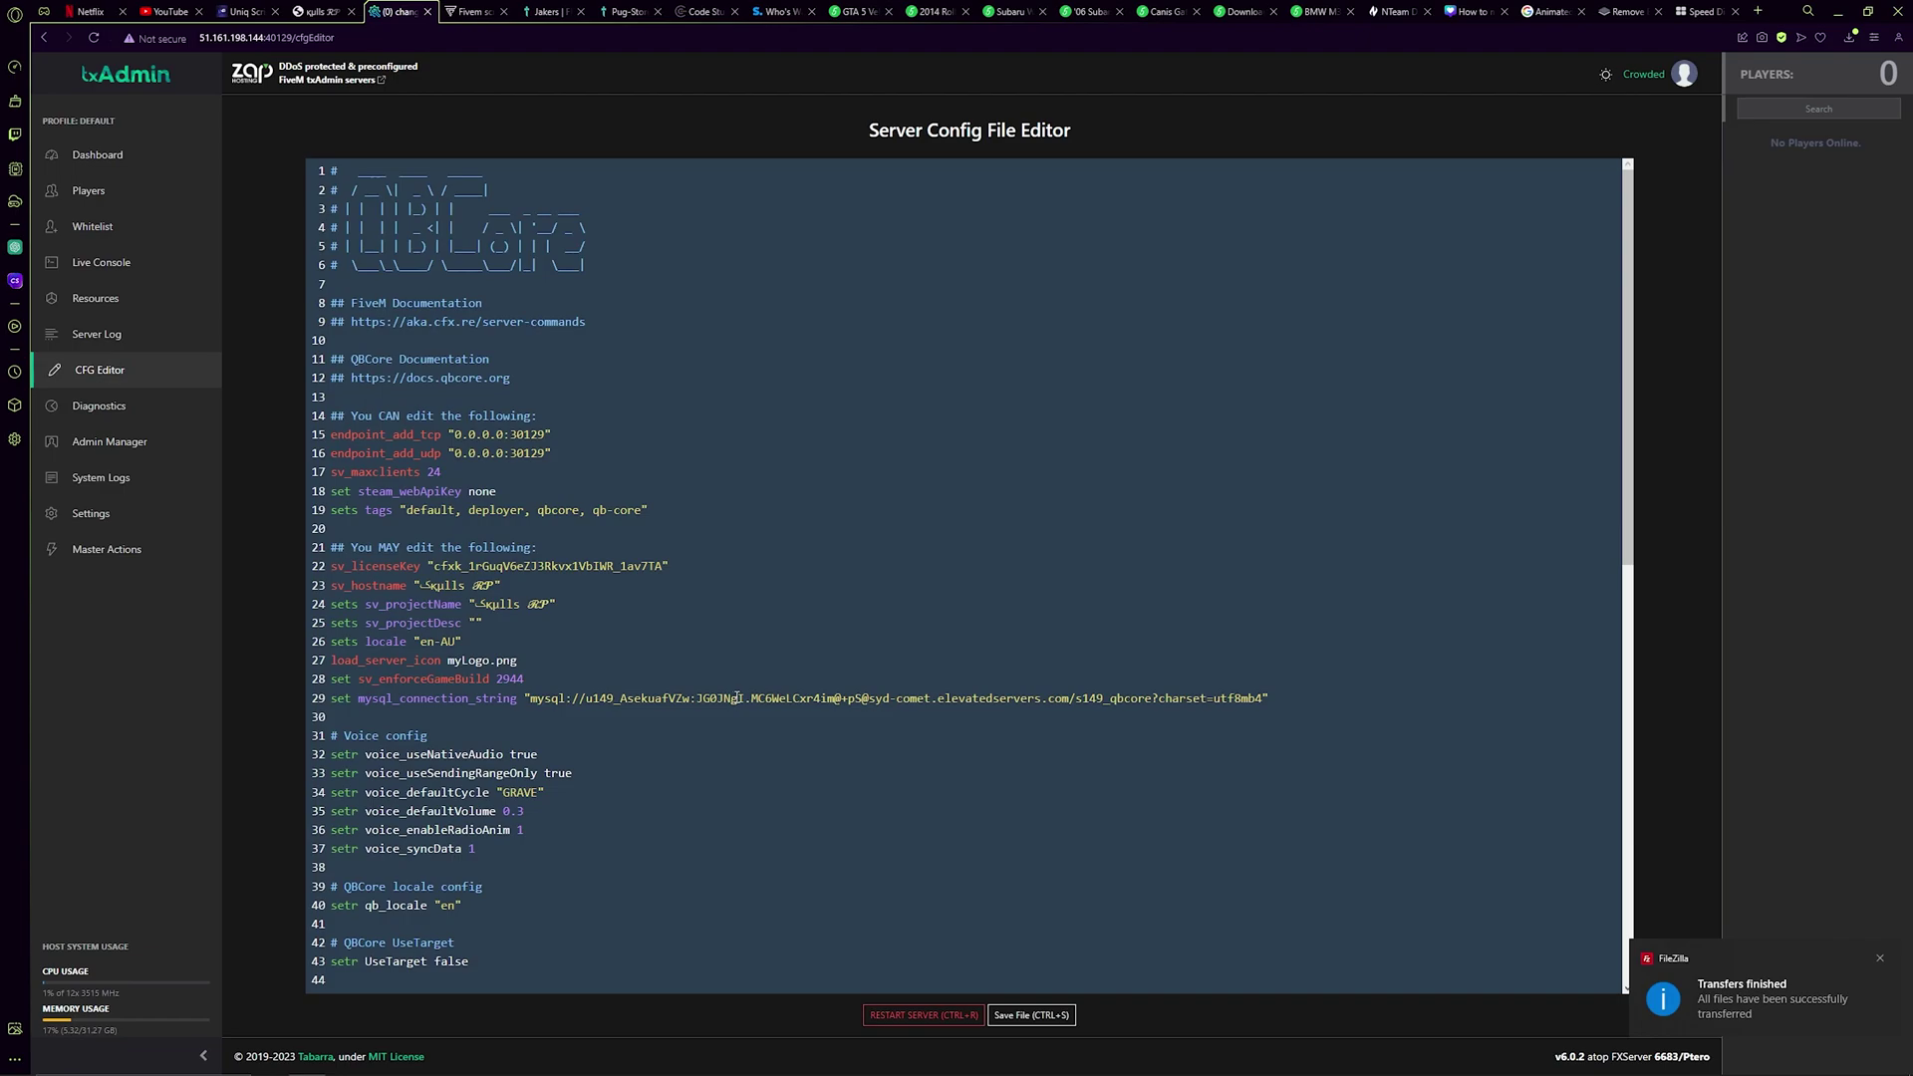
pyautogui.scroll(-9, 426, 698)
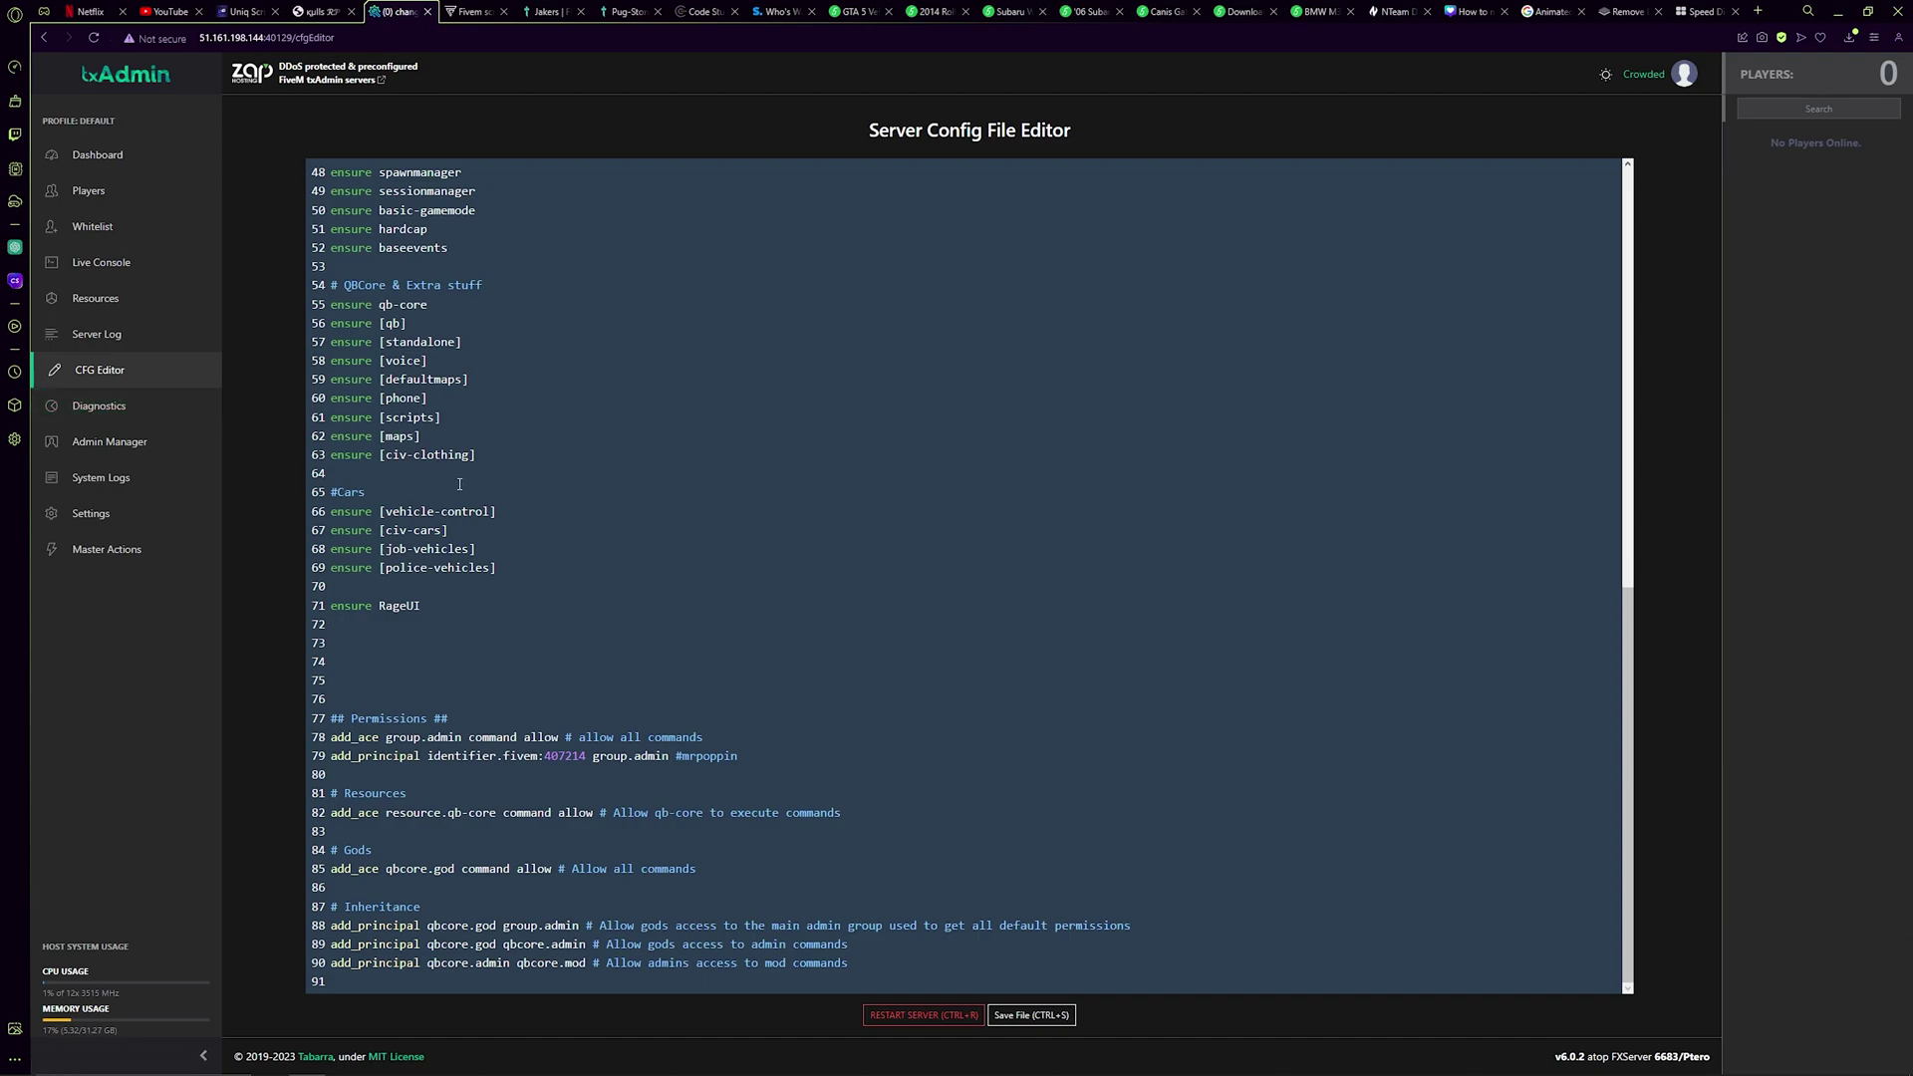
pyautogui.scroll(2, 484, 539)
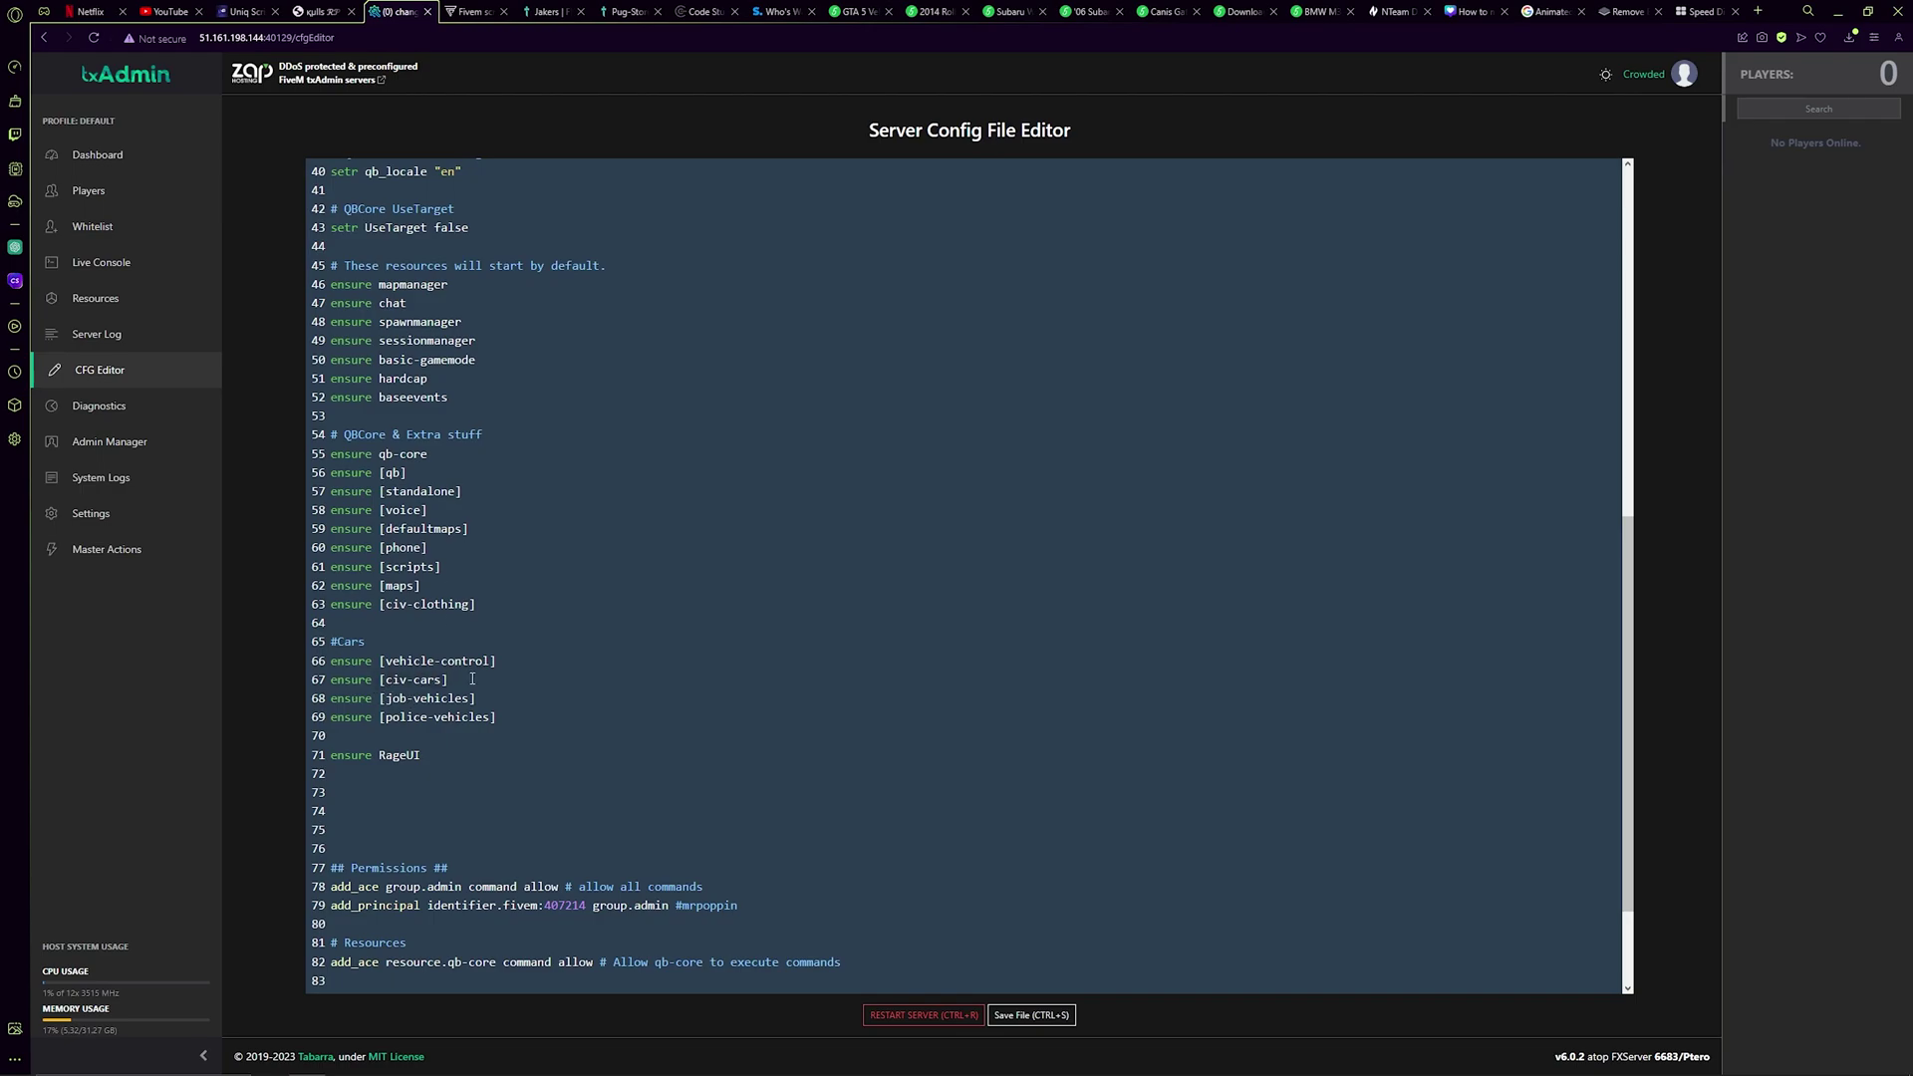
pyautogui.moveTo(407, 1072)
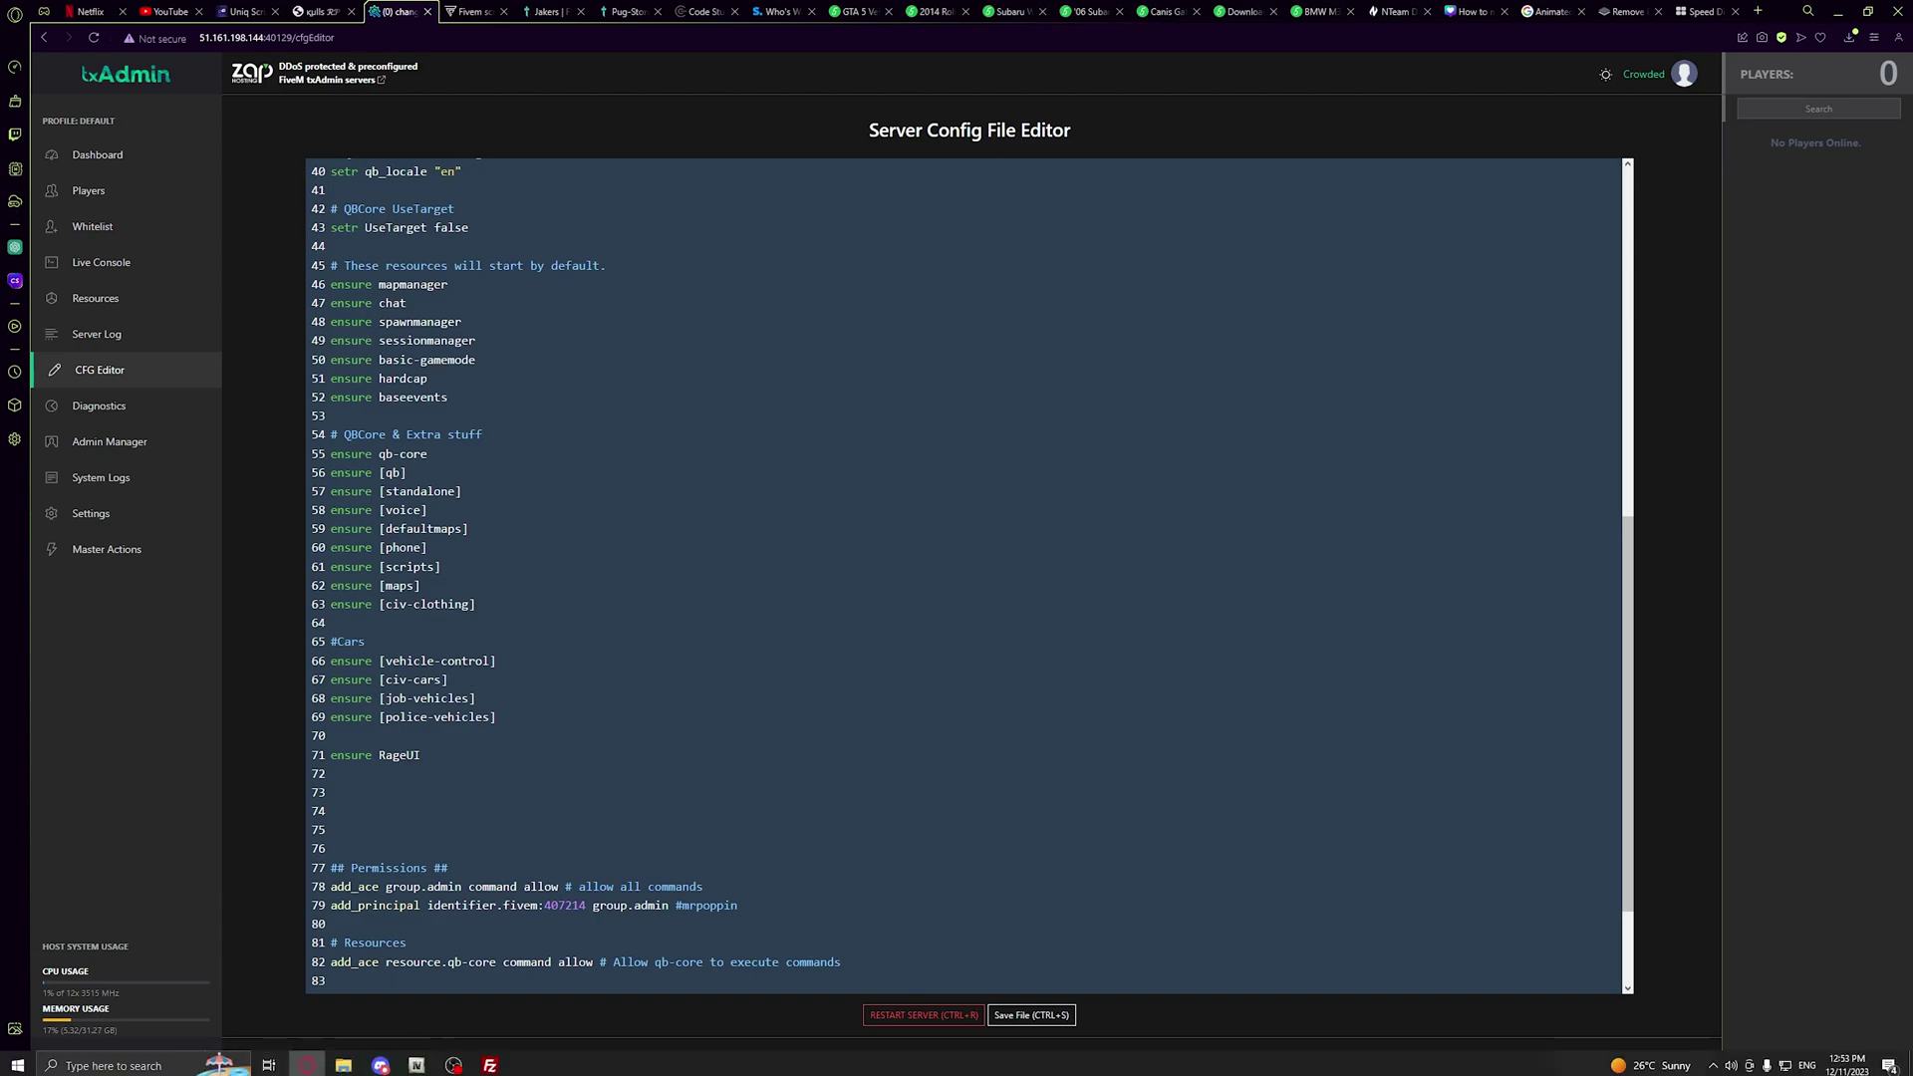
# Step: Switch to FileZilla and browse the remote [civ-cars] and resources directories, going up to the server root
pyautogui.click(489, 1062)
pyautogui.doubleClick(500, 275)
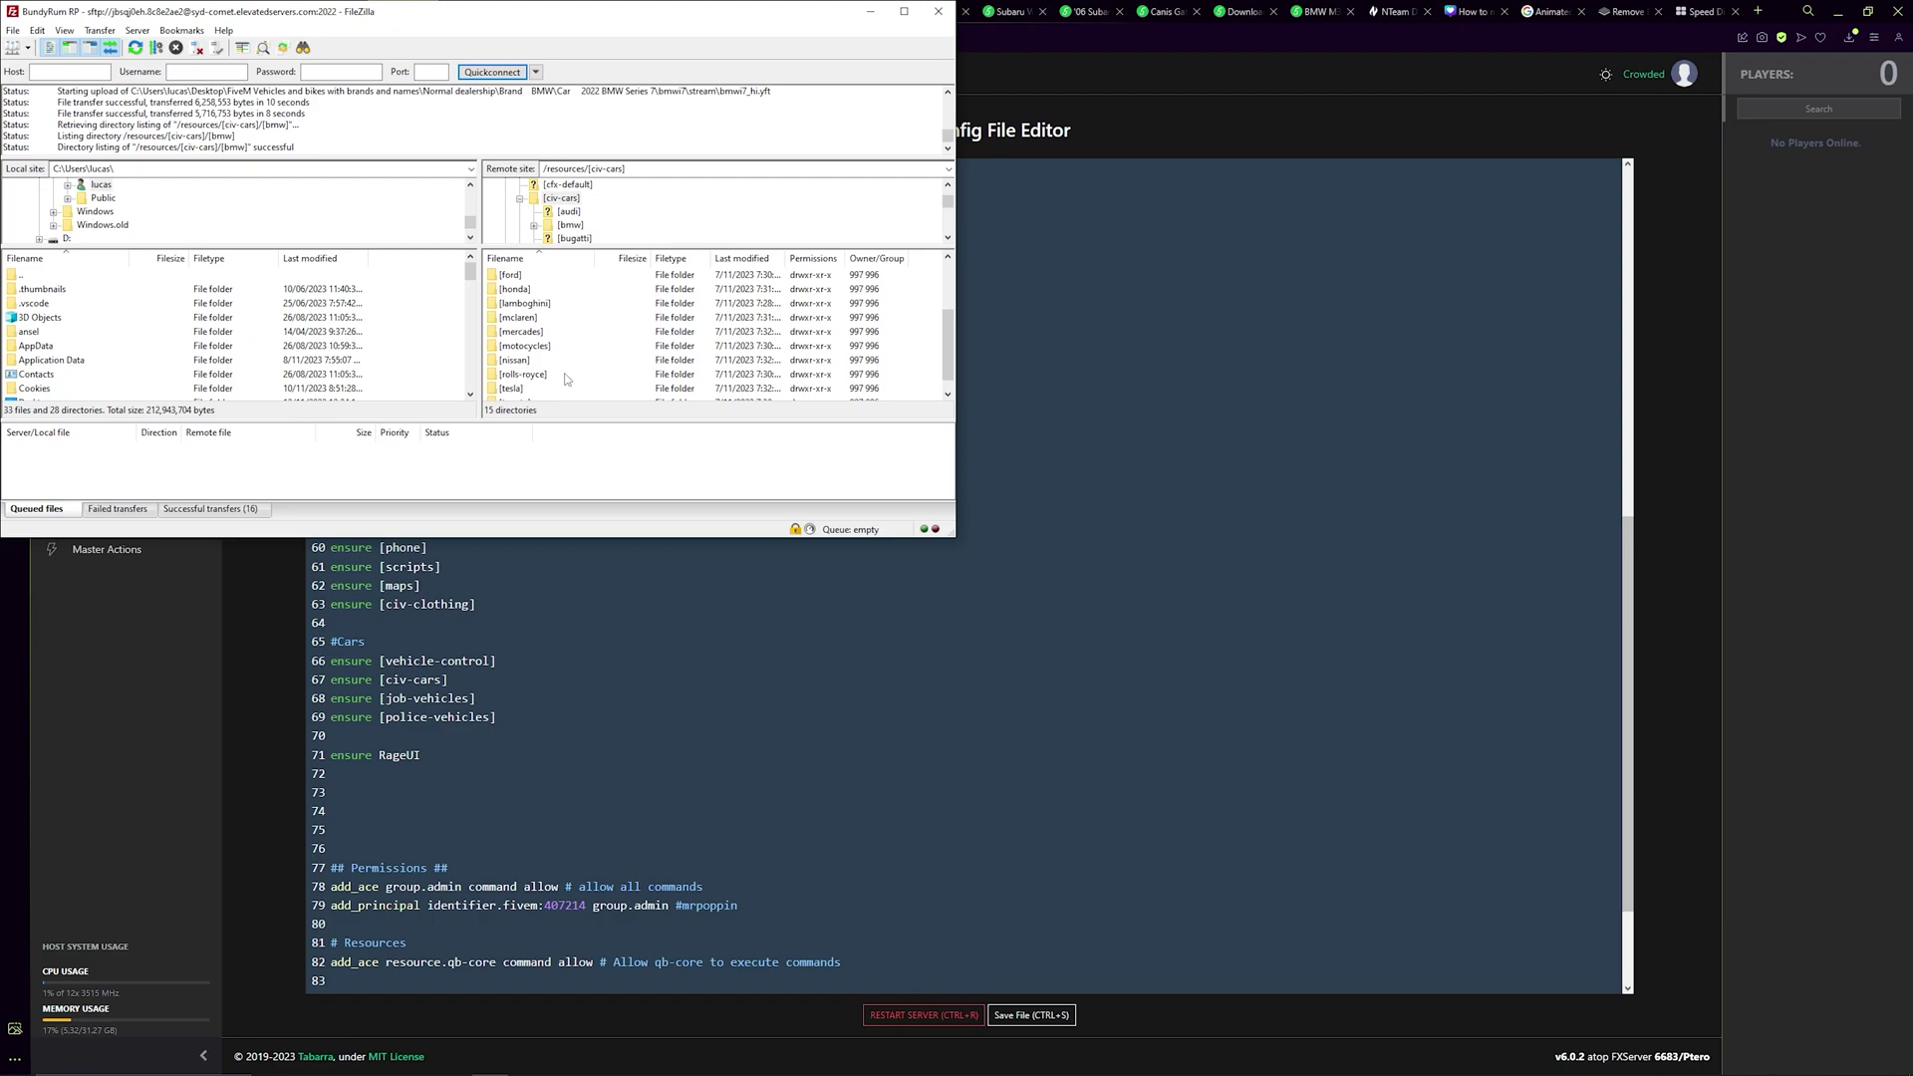
pyautogui.click(535, 360)
pyautogui.scroll(2, 548, 354)
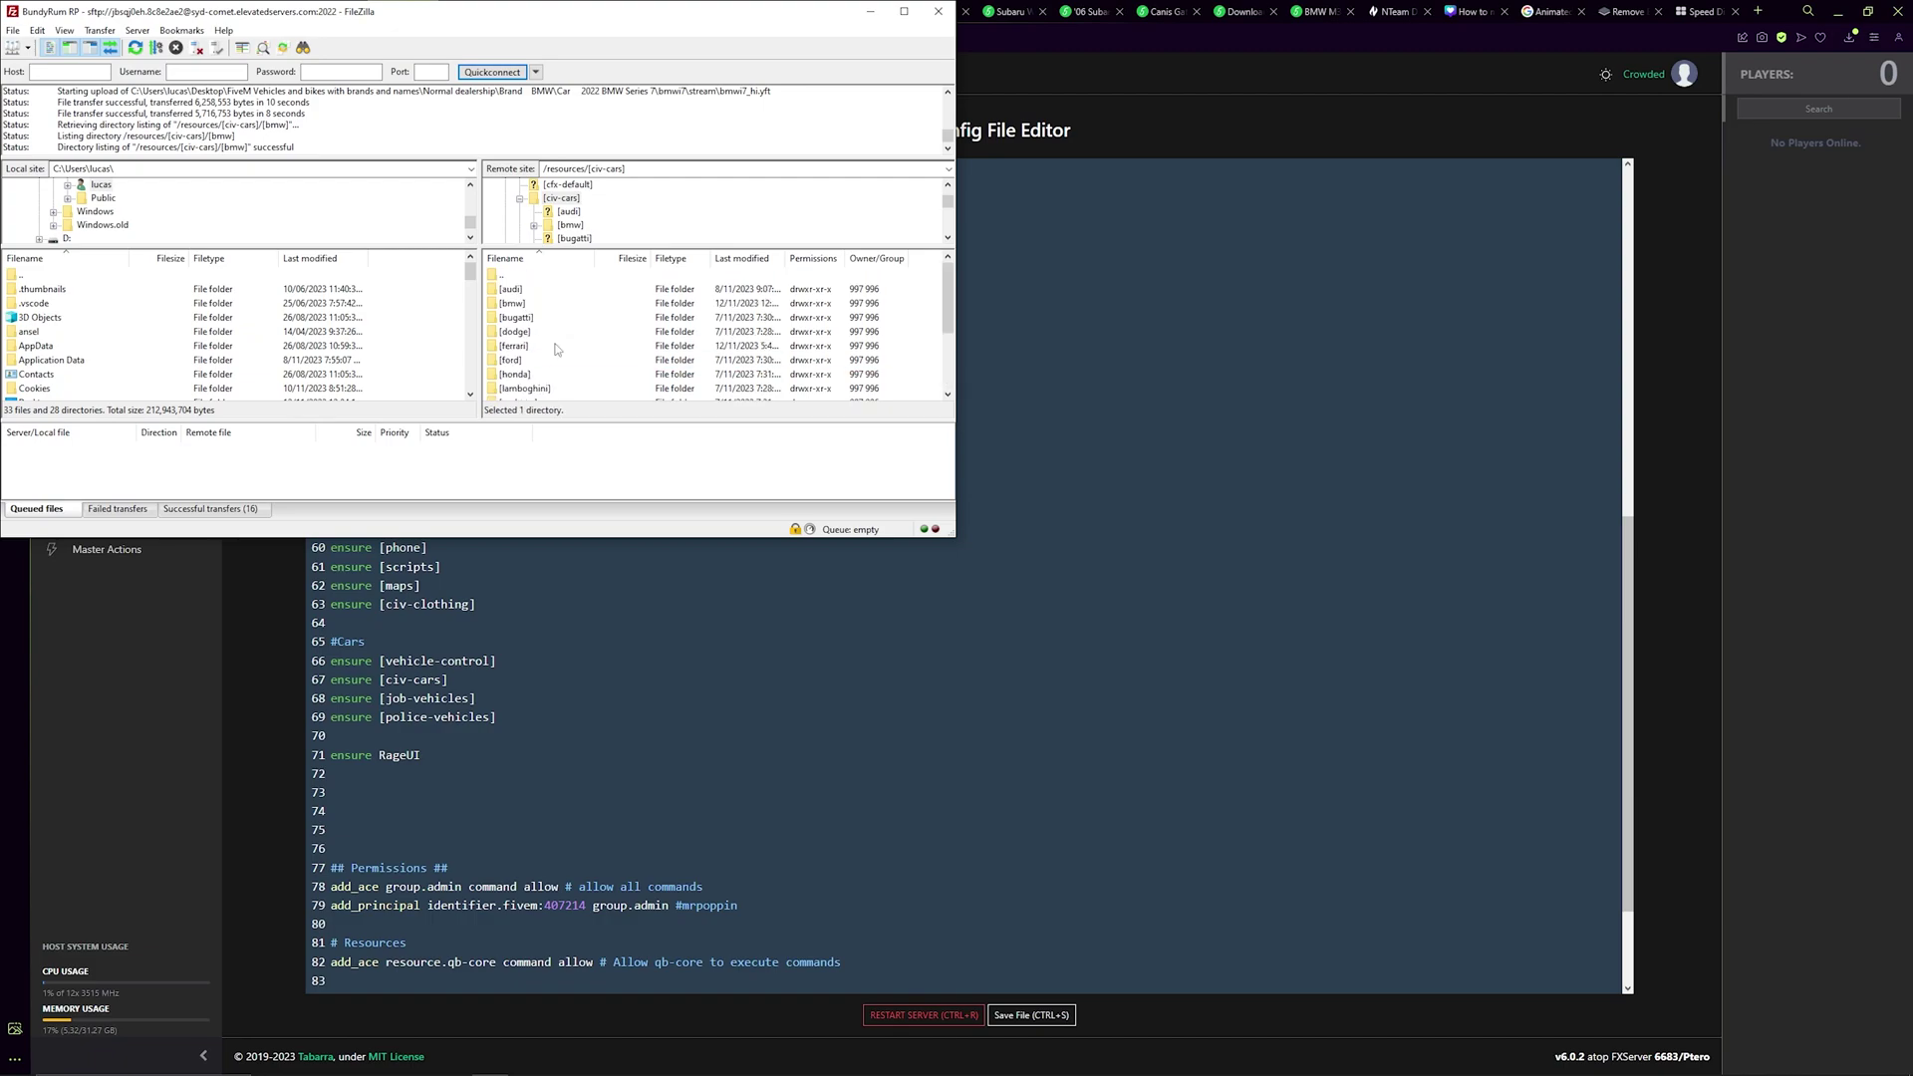
pyautogui.doubleClick(519, 279)
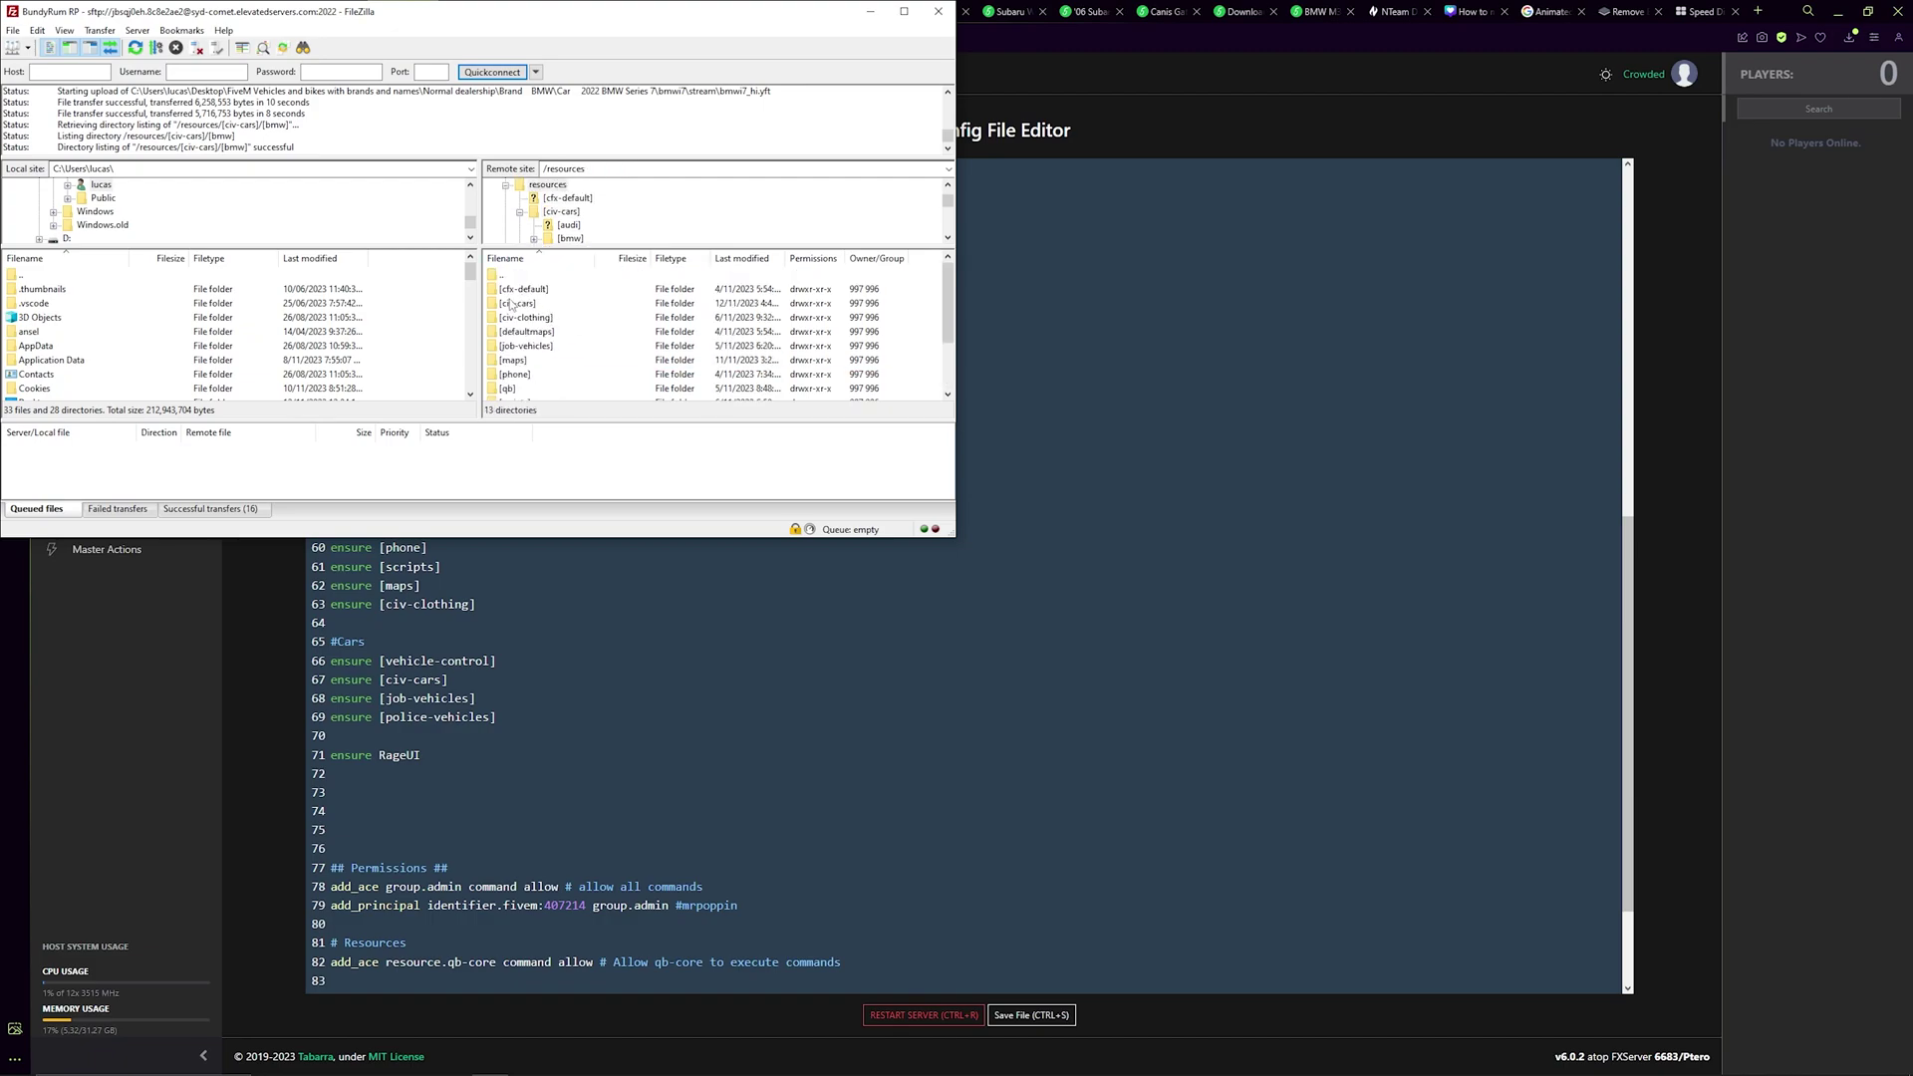
pyautogui.doubleClick(522, 304)
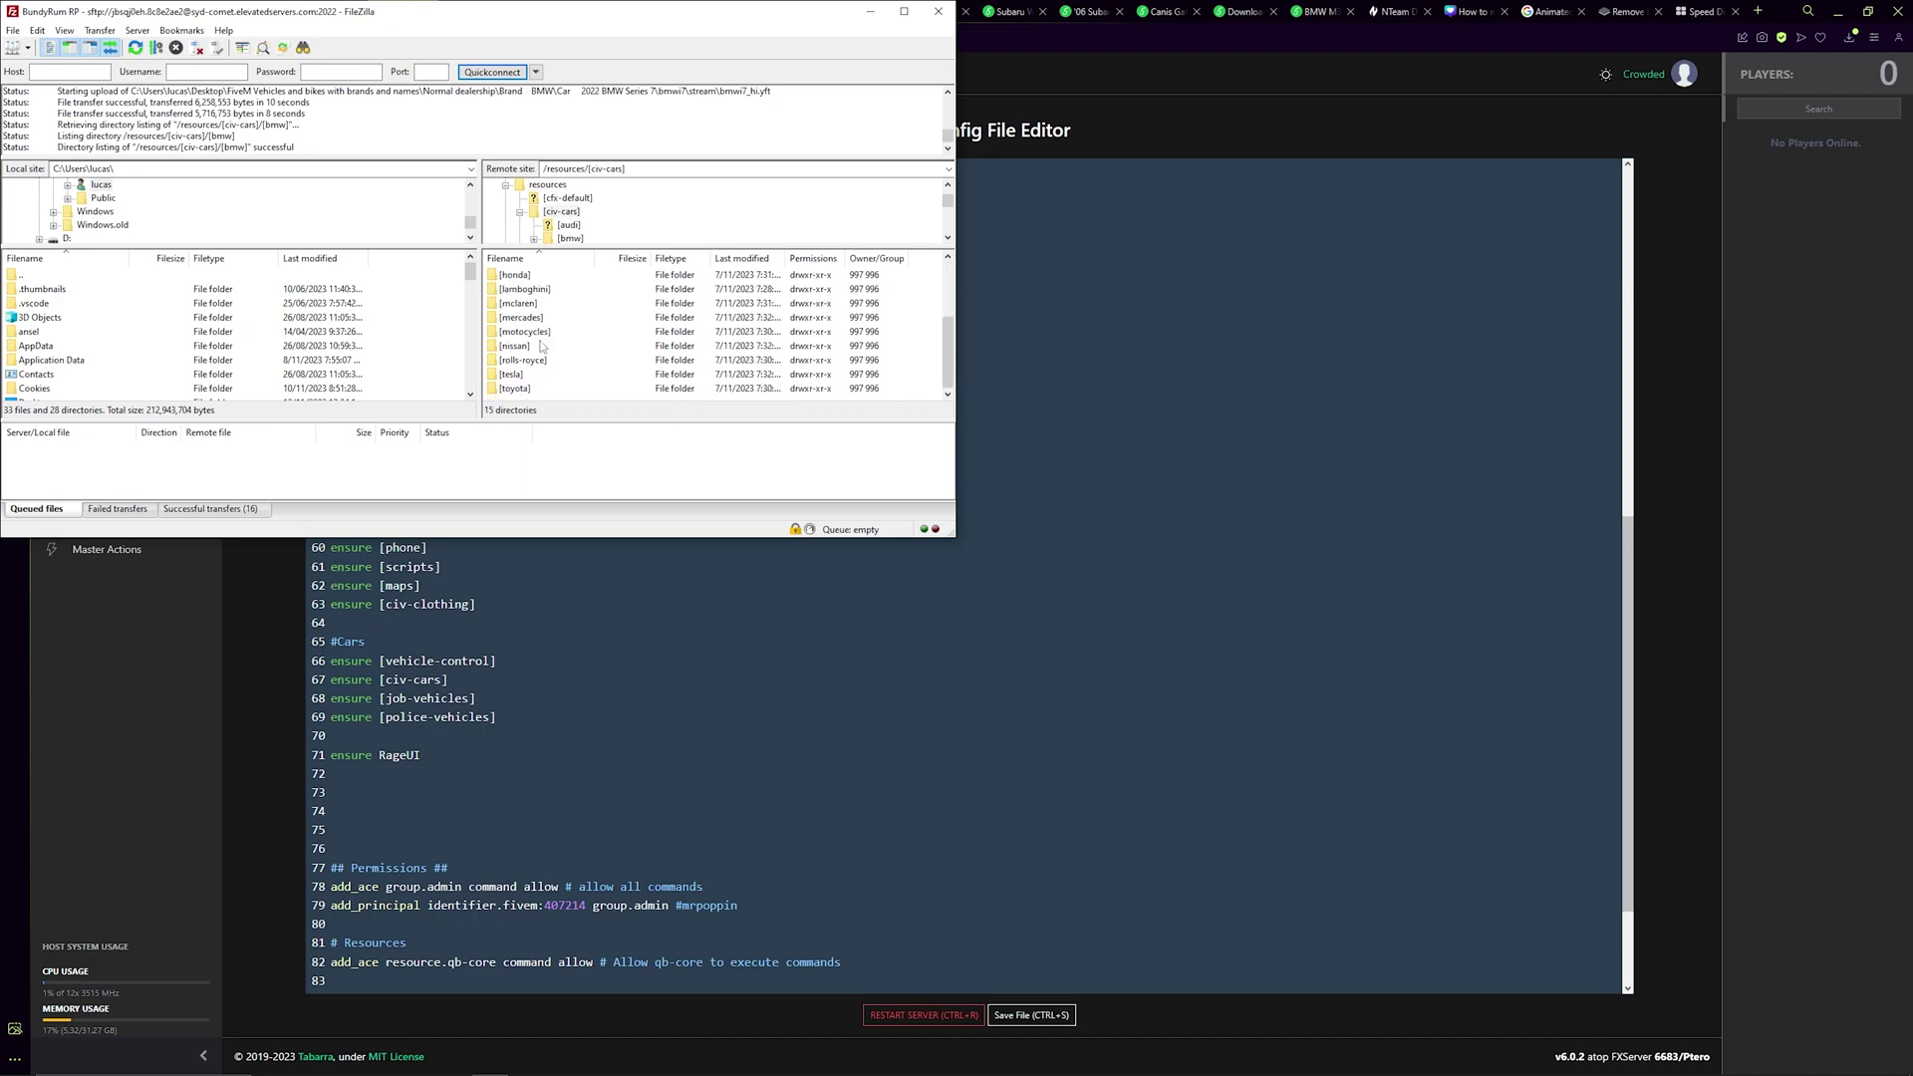
pyautogui.doubleClick(559, 276)
pyautogui.doubleClick(542, 277)
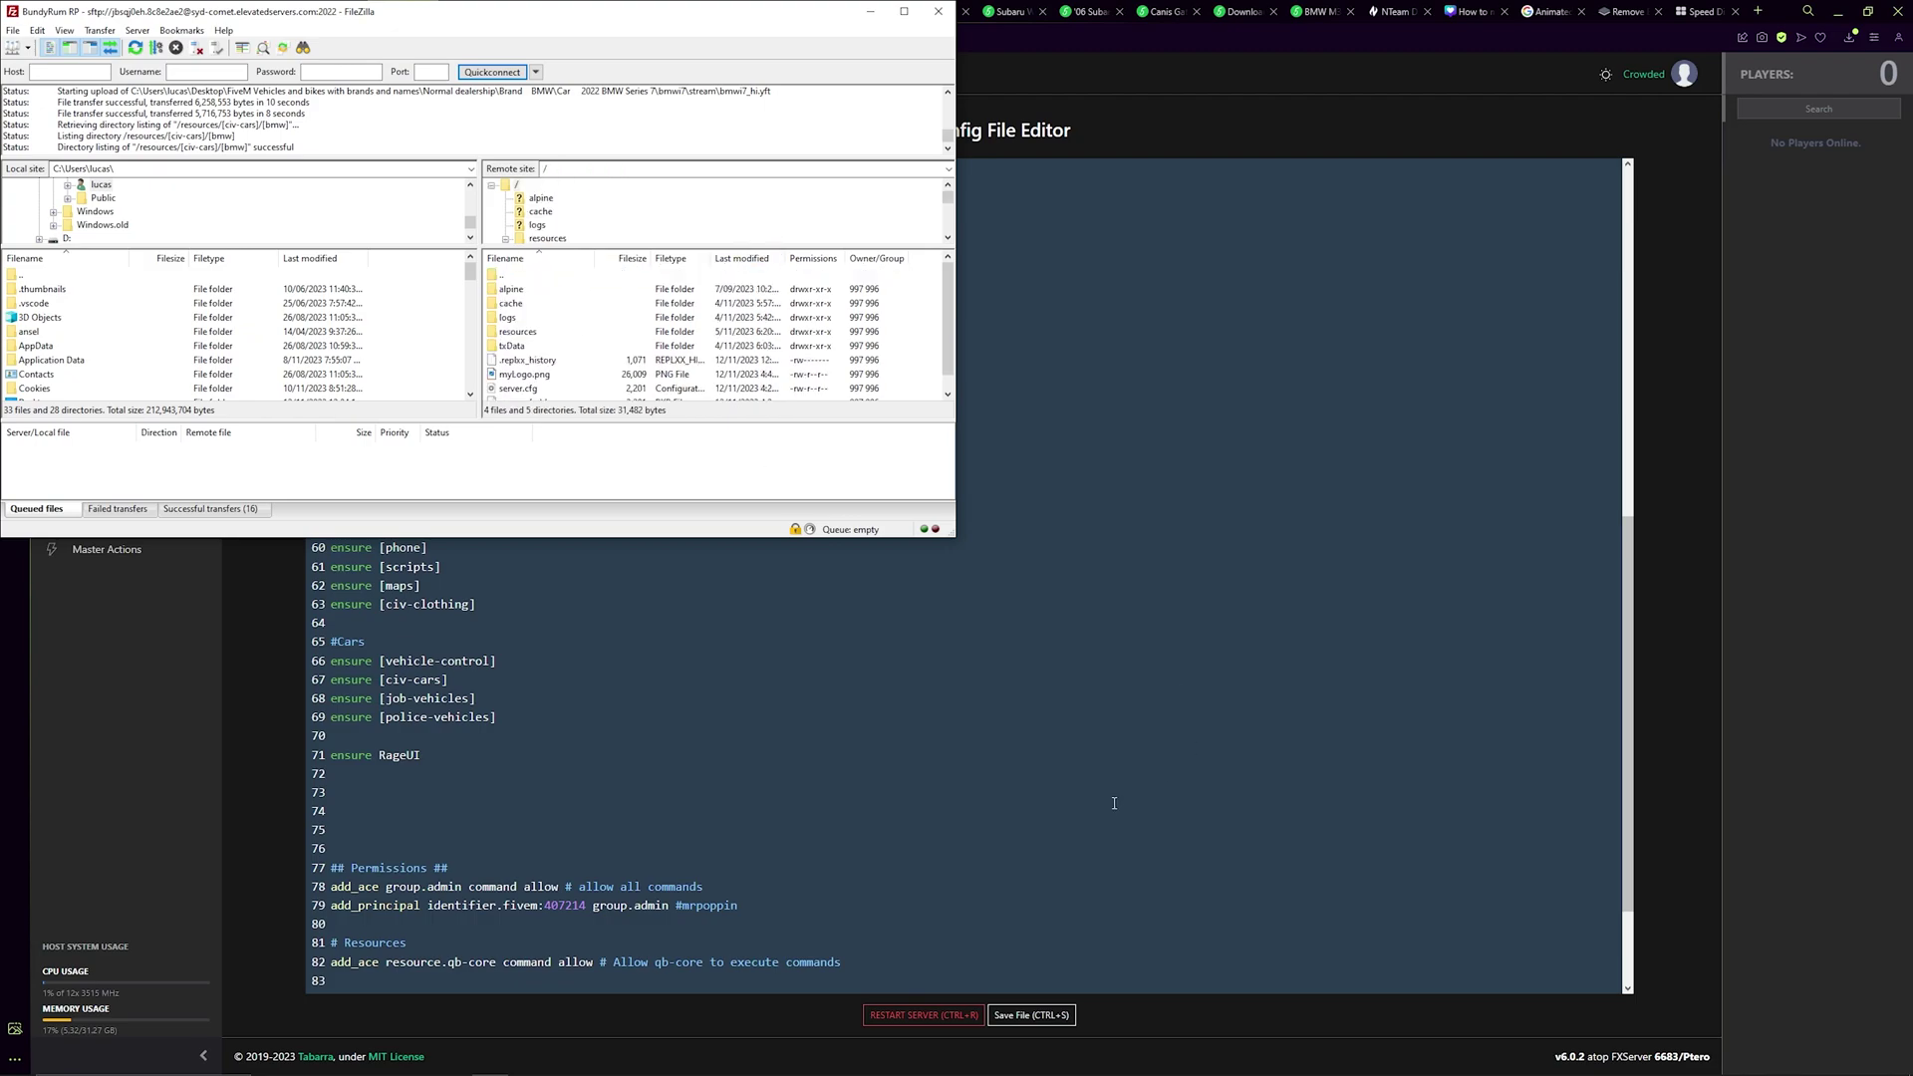
# Step: Save the server config in txAdmin, restart the server and follow the restart in the live console
pyautogui.click(1031, 1014)
pyautogui.click(924, 1015)
pyautogui.click(1084, 587)
pyautogui.click(100, 262)
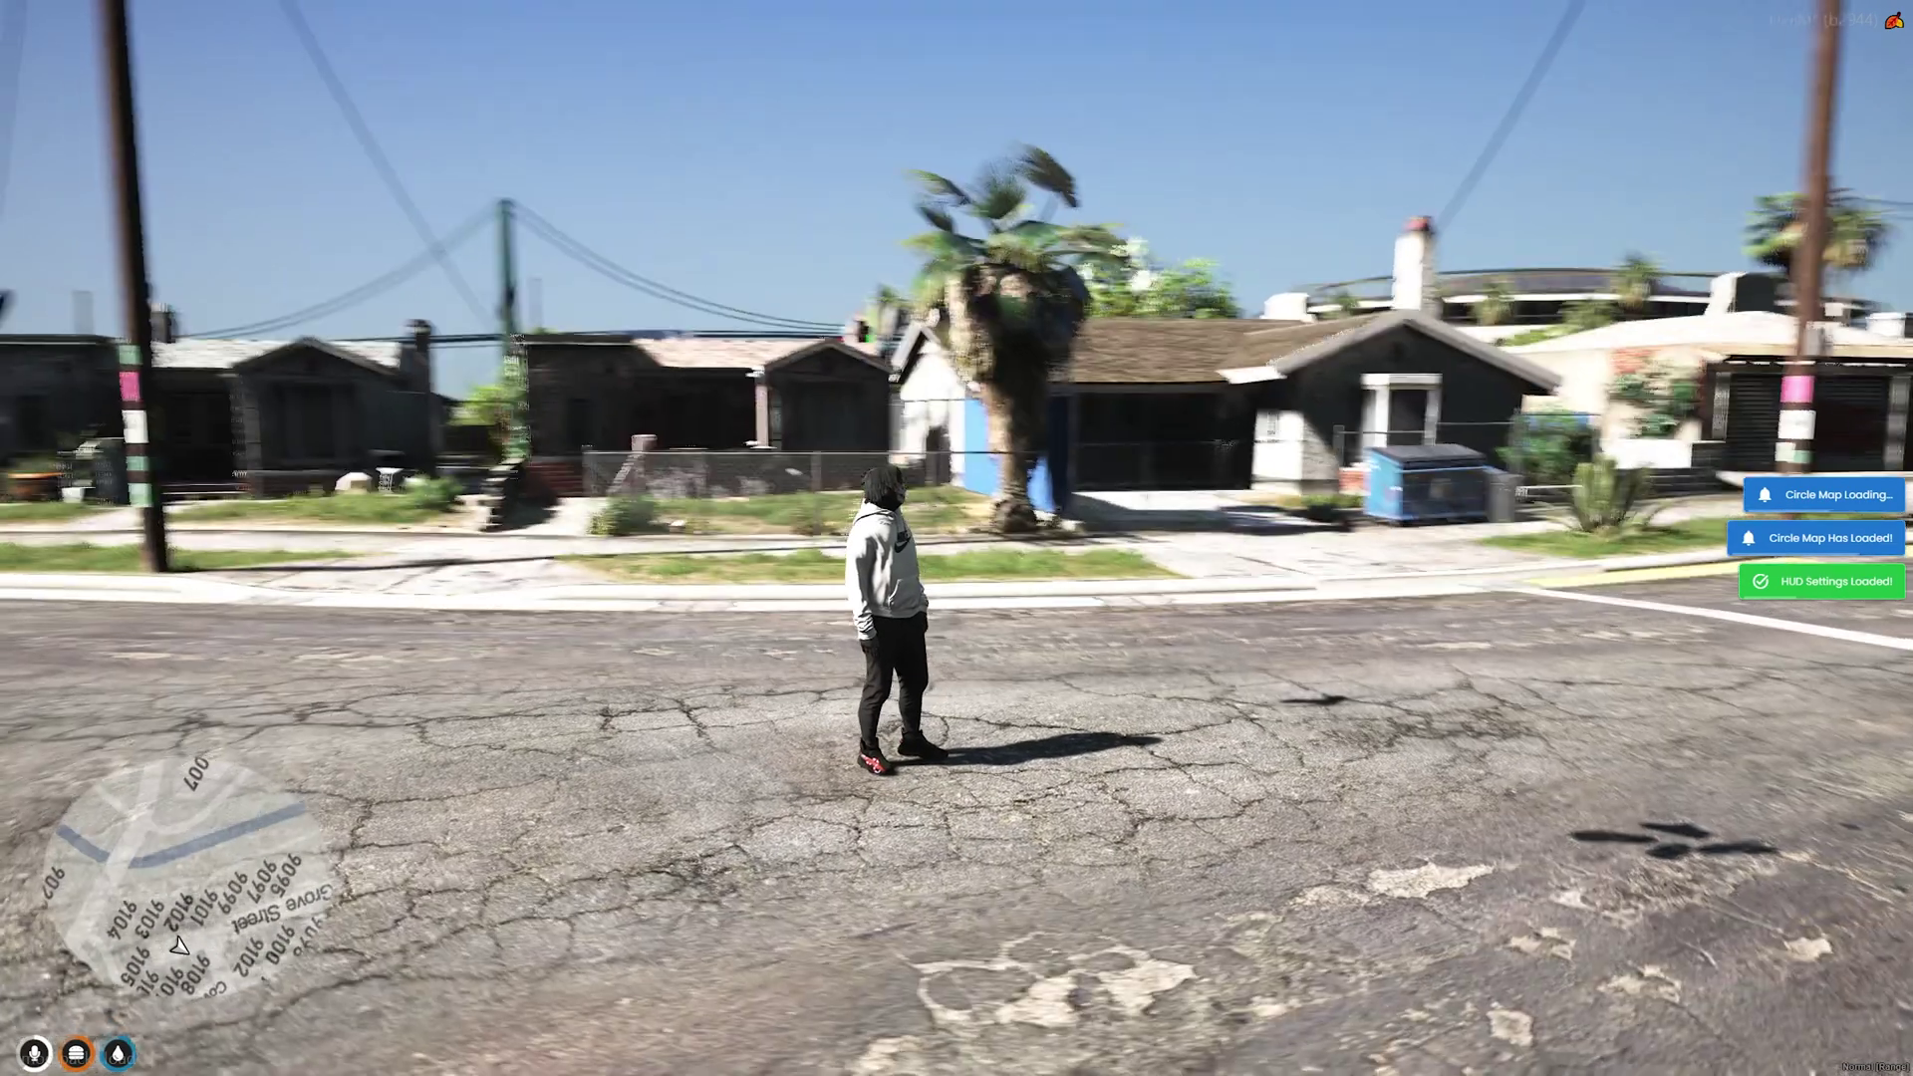
# Step: Open the in-game txAdmin menu on the FiveM server with the chat command /tx
pyautogui.press('super')
pyautogui.press('super')
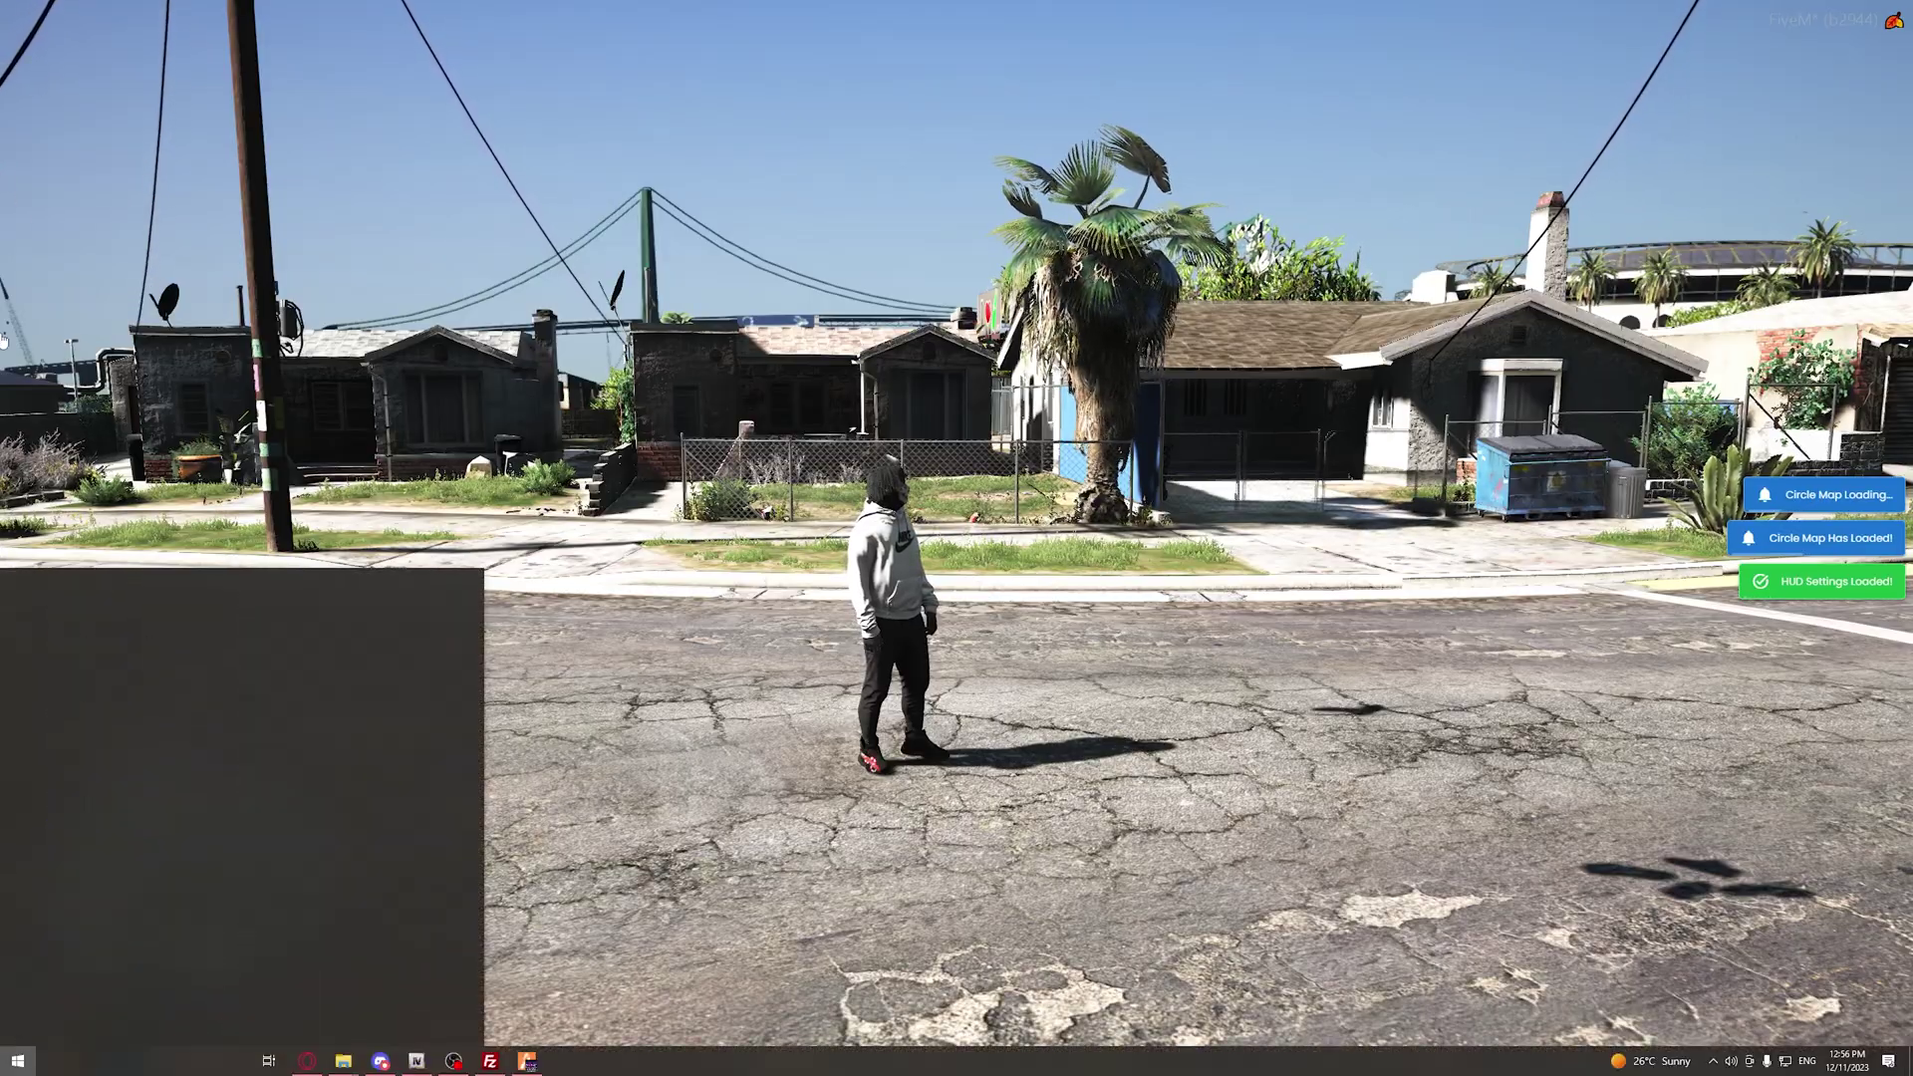
pyautogui.press('w')
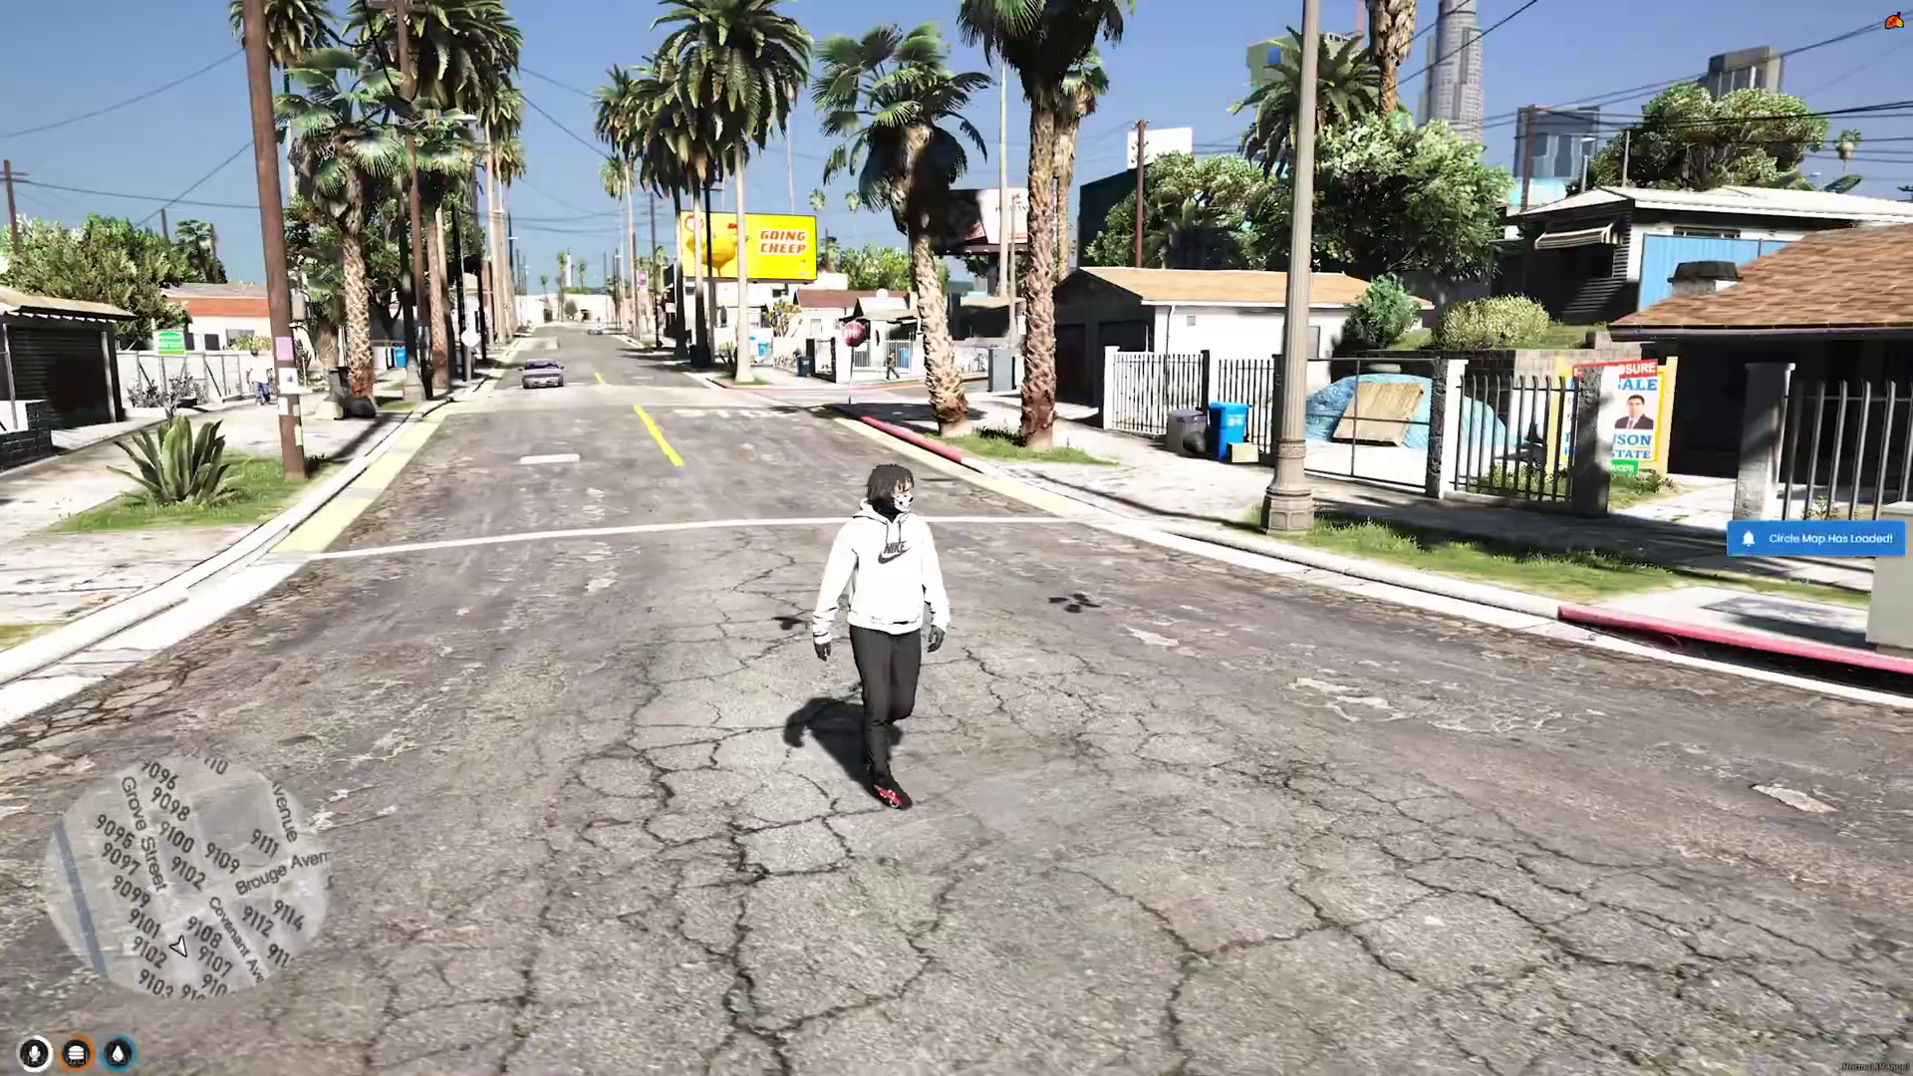
pyautogui.write('t/tx')
pyautogui.press('Return')
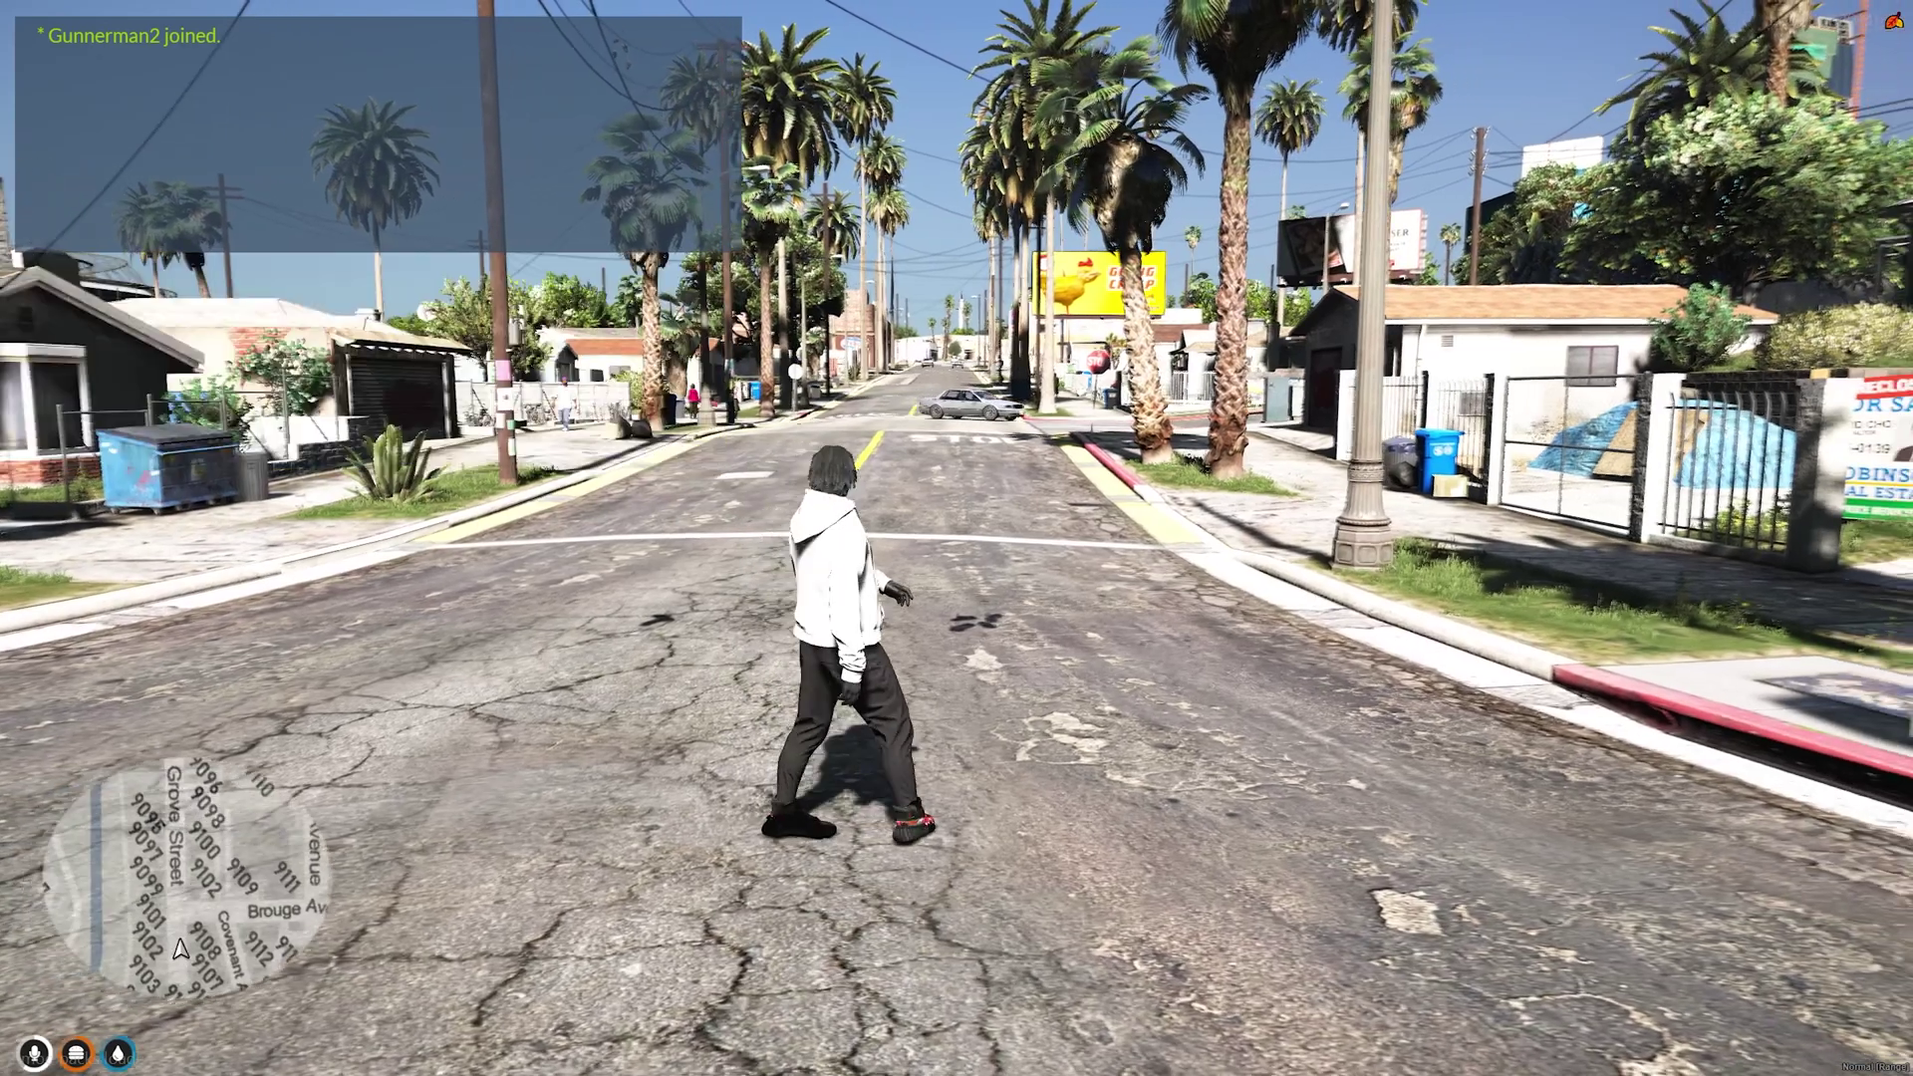
# Step: Spawn the vehicle with model name bmwi7 from the txAdmin menu
pyautogui.press('Down')
pyautogui.press('Down')
pyautogui.press('Down')
pyautogui.press('Up')
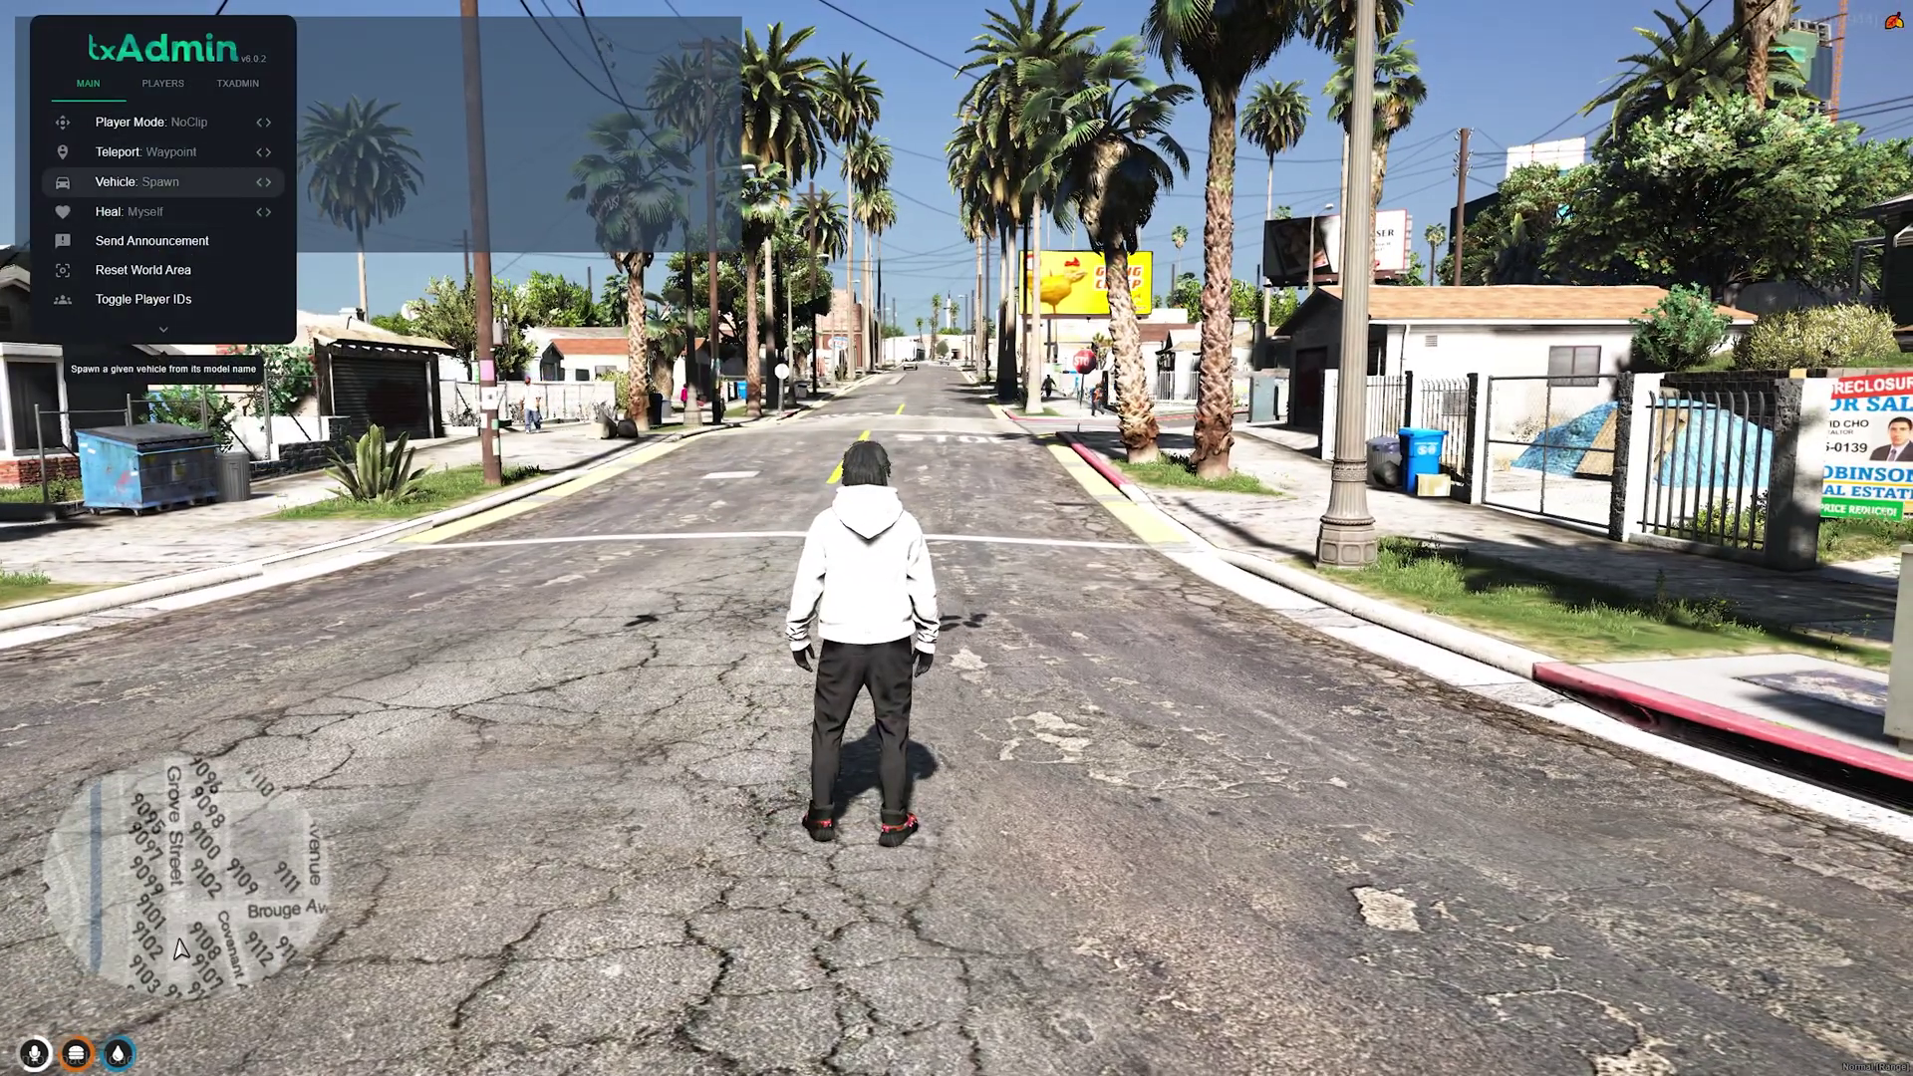
pyautogui.press('Return')
pyautogui.write('bmwi7')
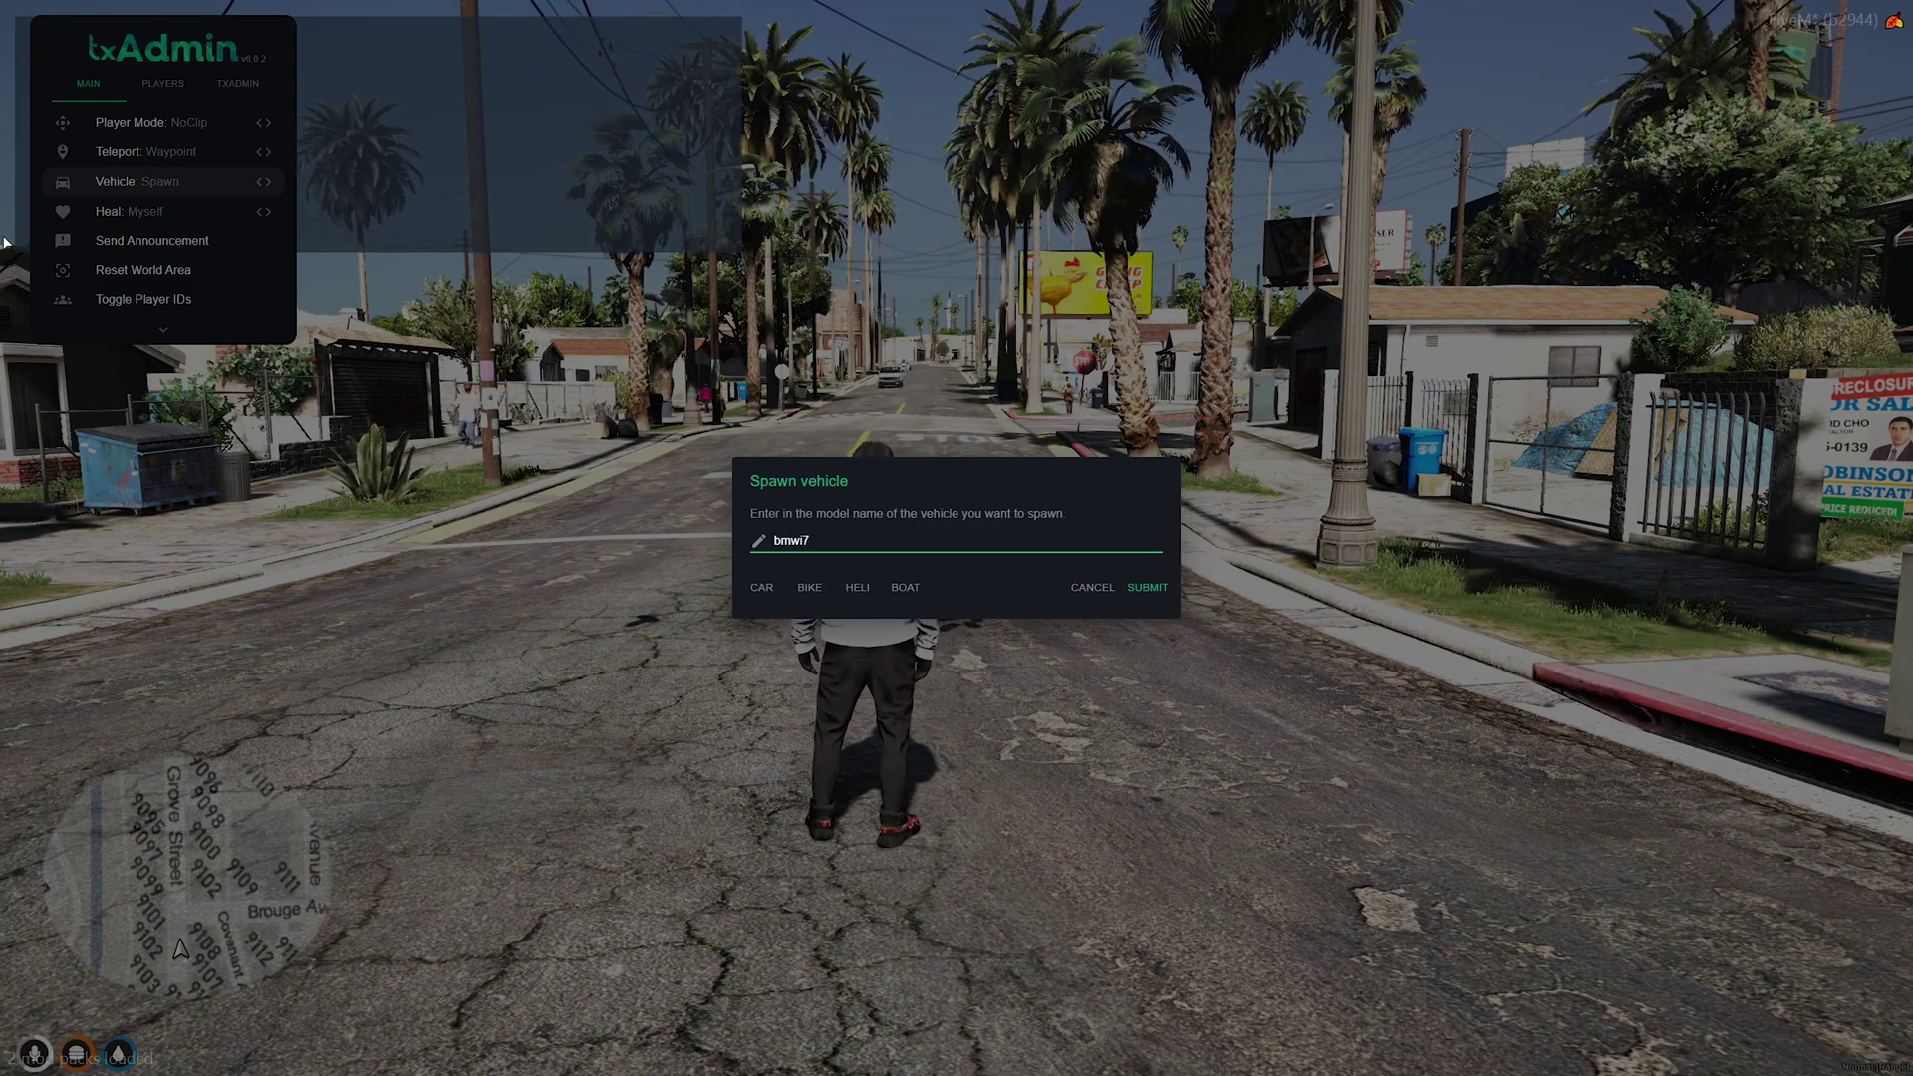
pyautogui.press('Return')
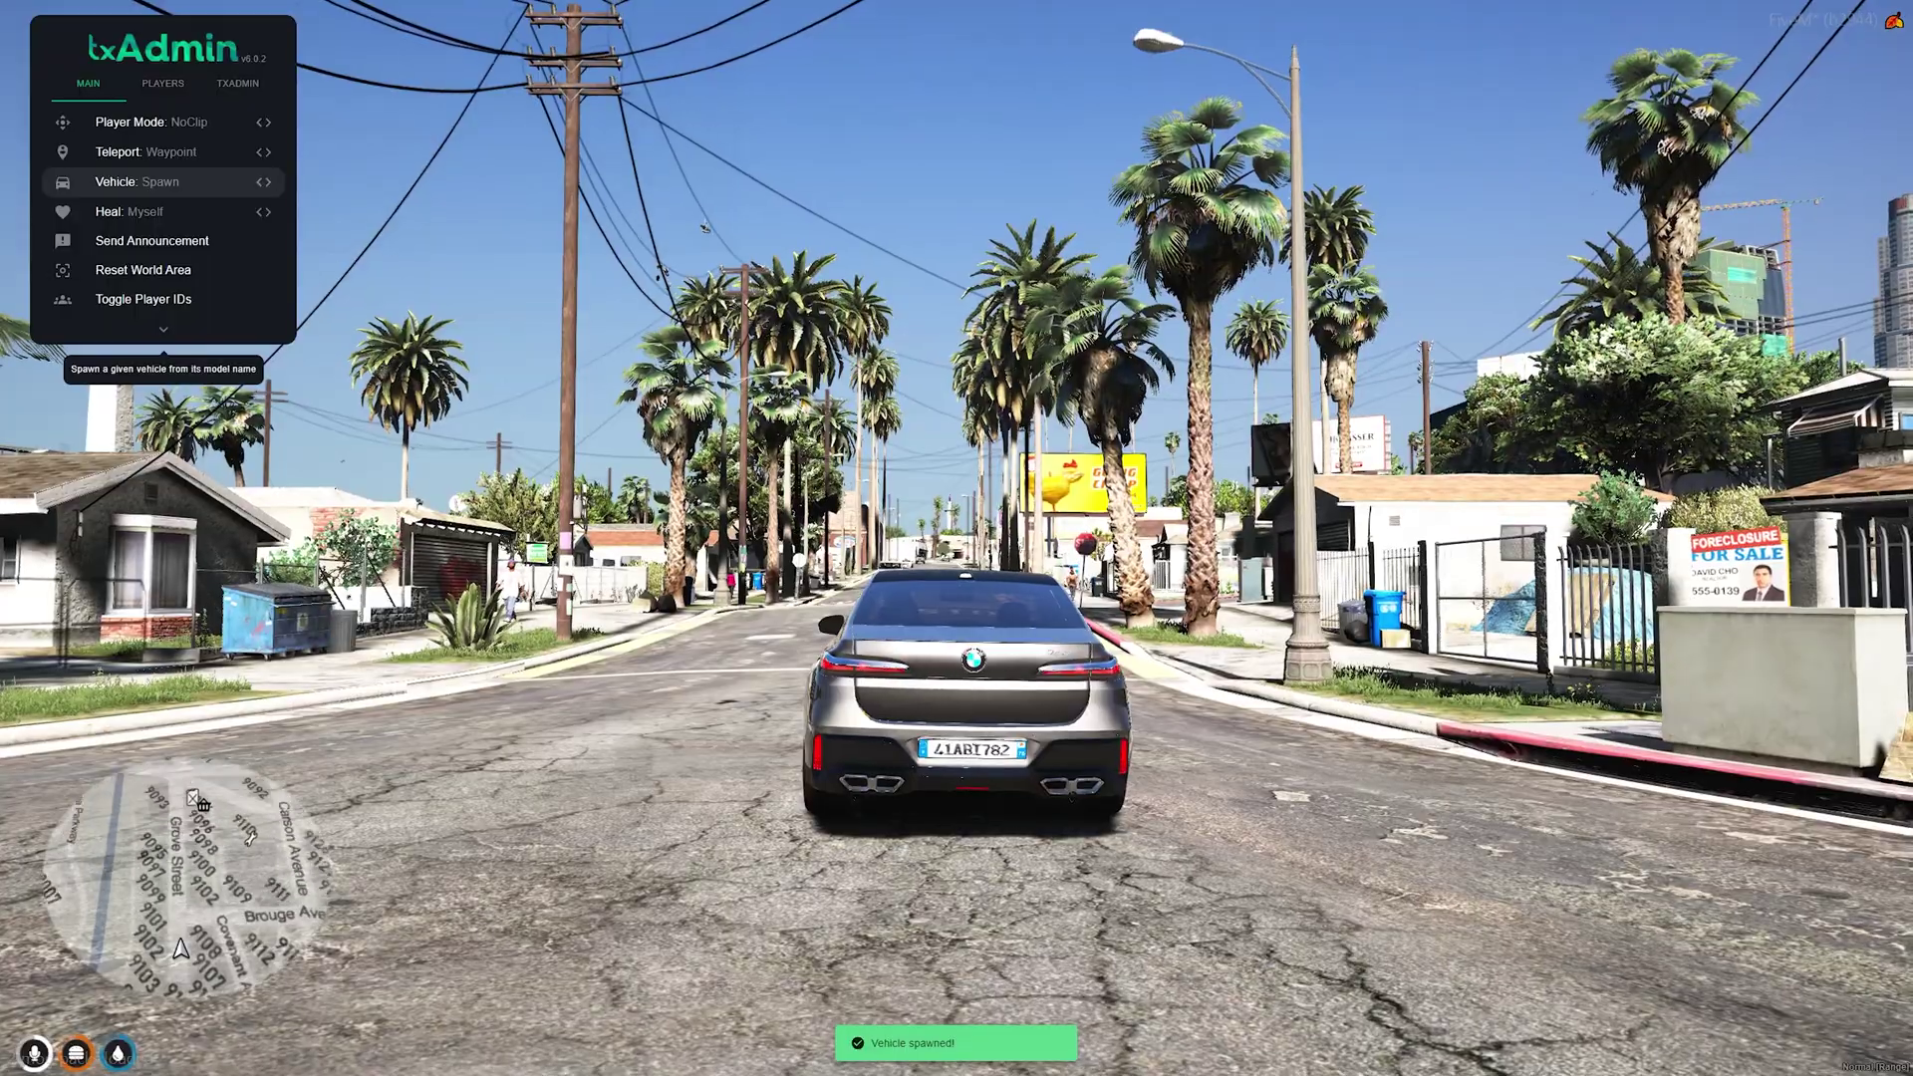
# Step: Turn the car radio off and close the txAdmin menu while moving off in the spawned BMW on Grove Street
pyautogui.press('q')
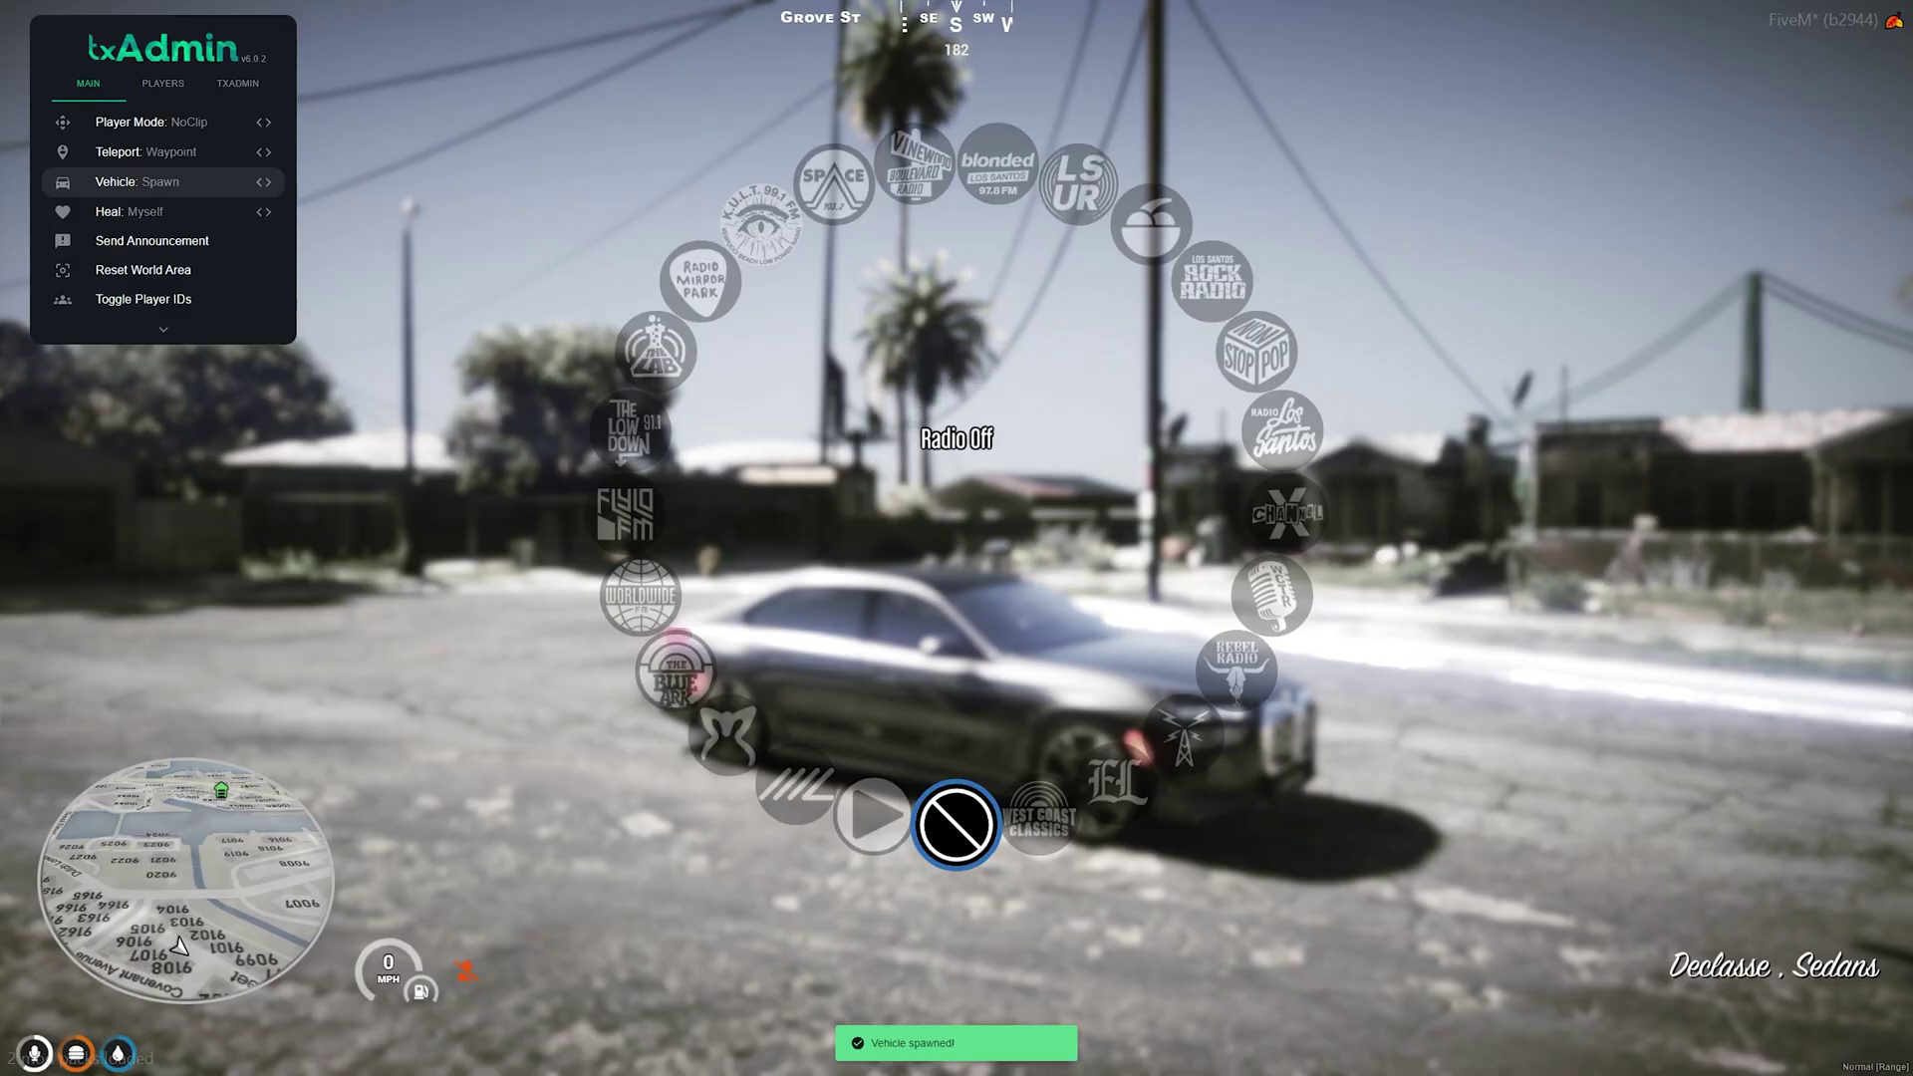
pyautogui.press('w')
pyautogui.press('a')
pyautogui.press('BackSpace')
pyautogui.press('a')
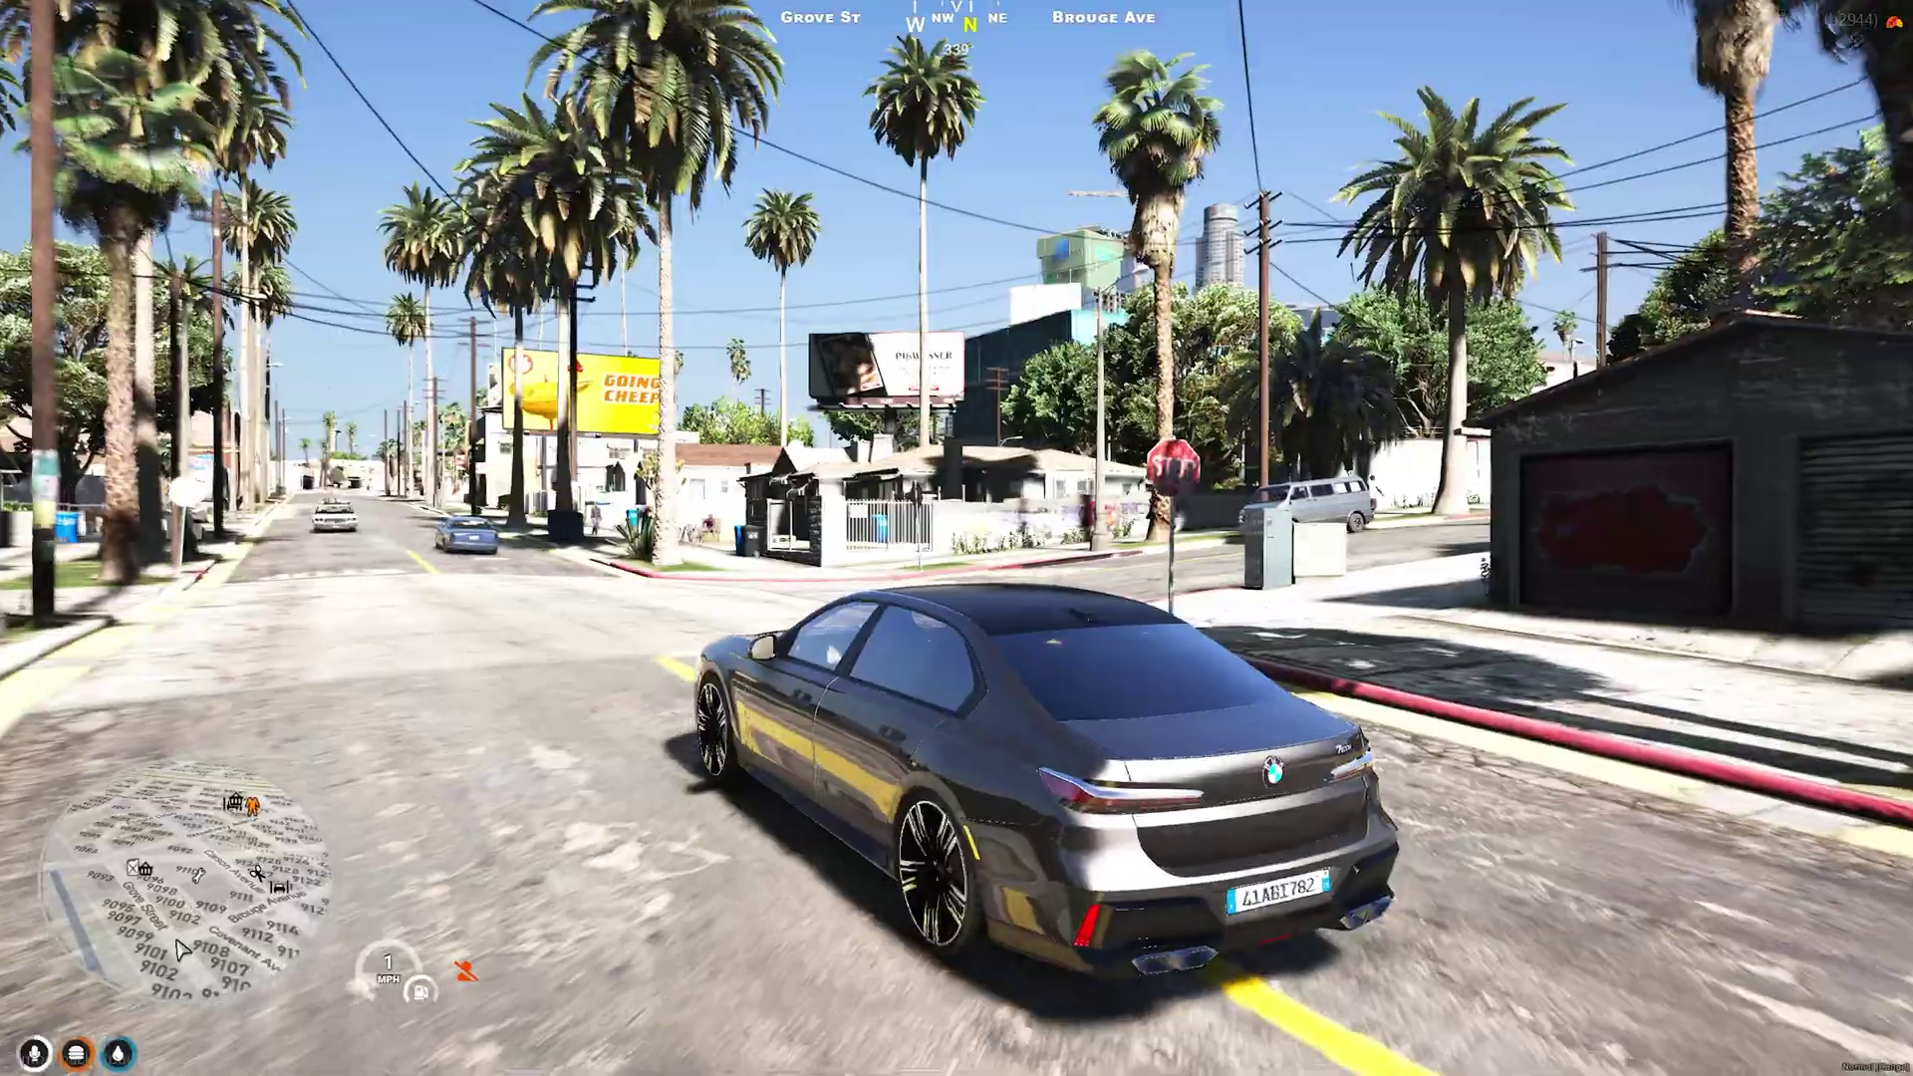
# Step: Test-drive the spawned BMW i7 from Grove Street along Brouge Avenue to the Carson Avenue junction
pyautogui.press('w')
pyautogui.press('d')
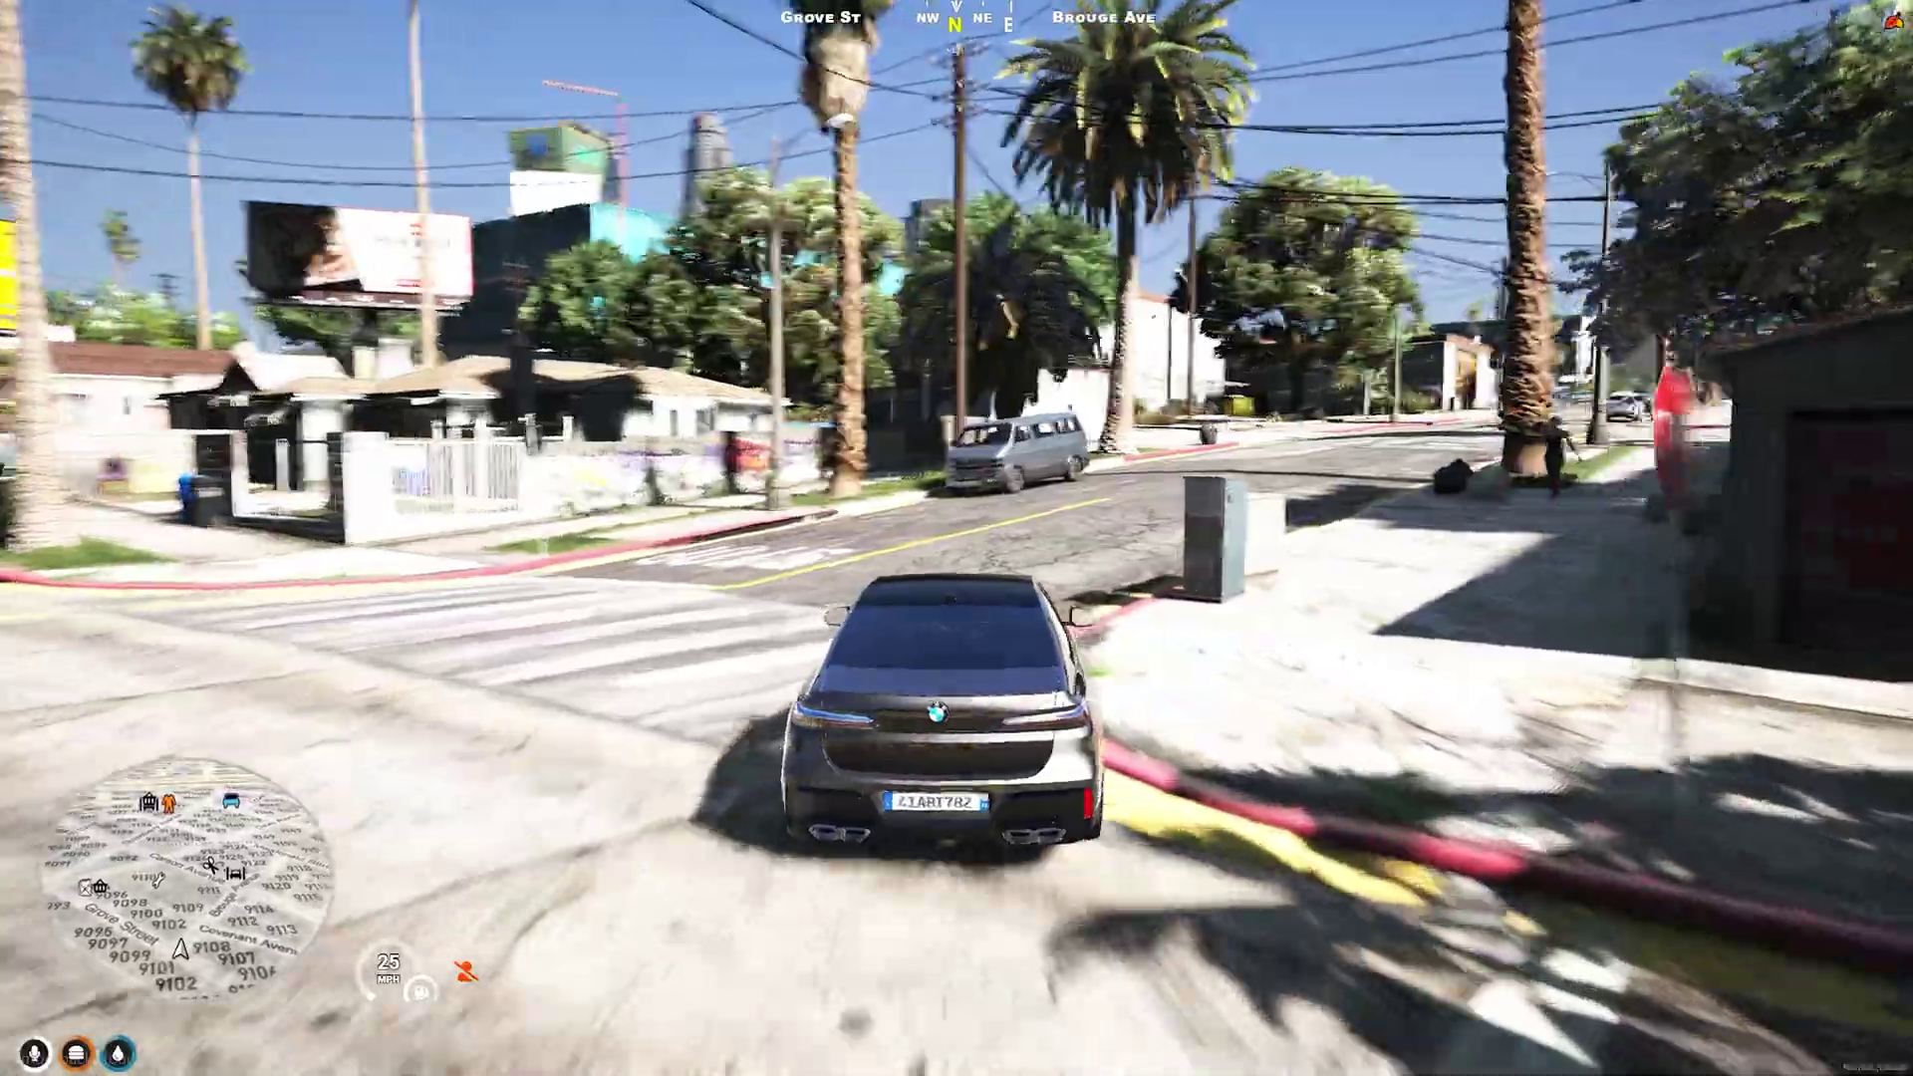
pyautogui.press('w')
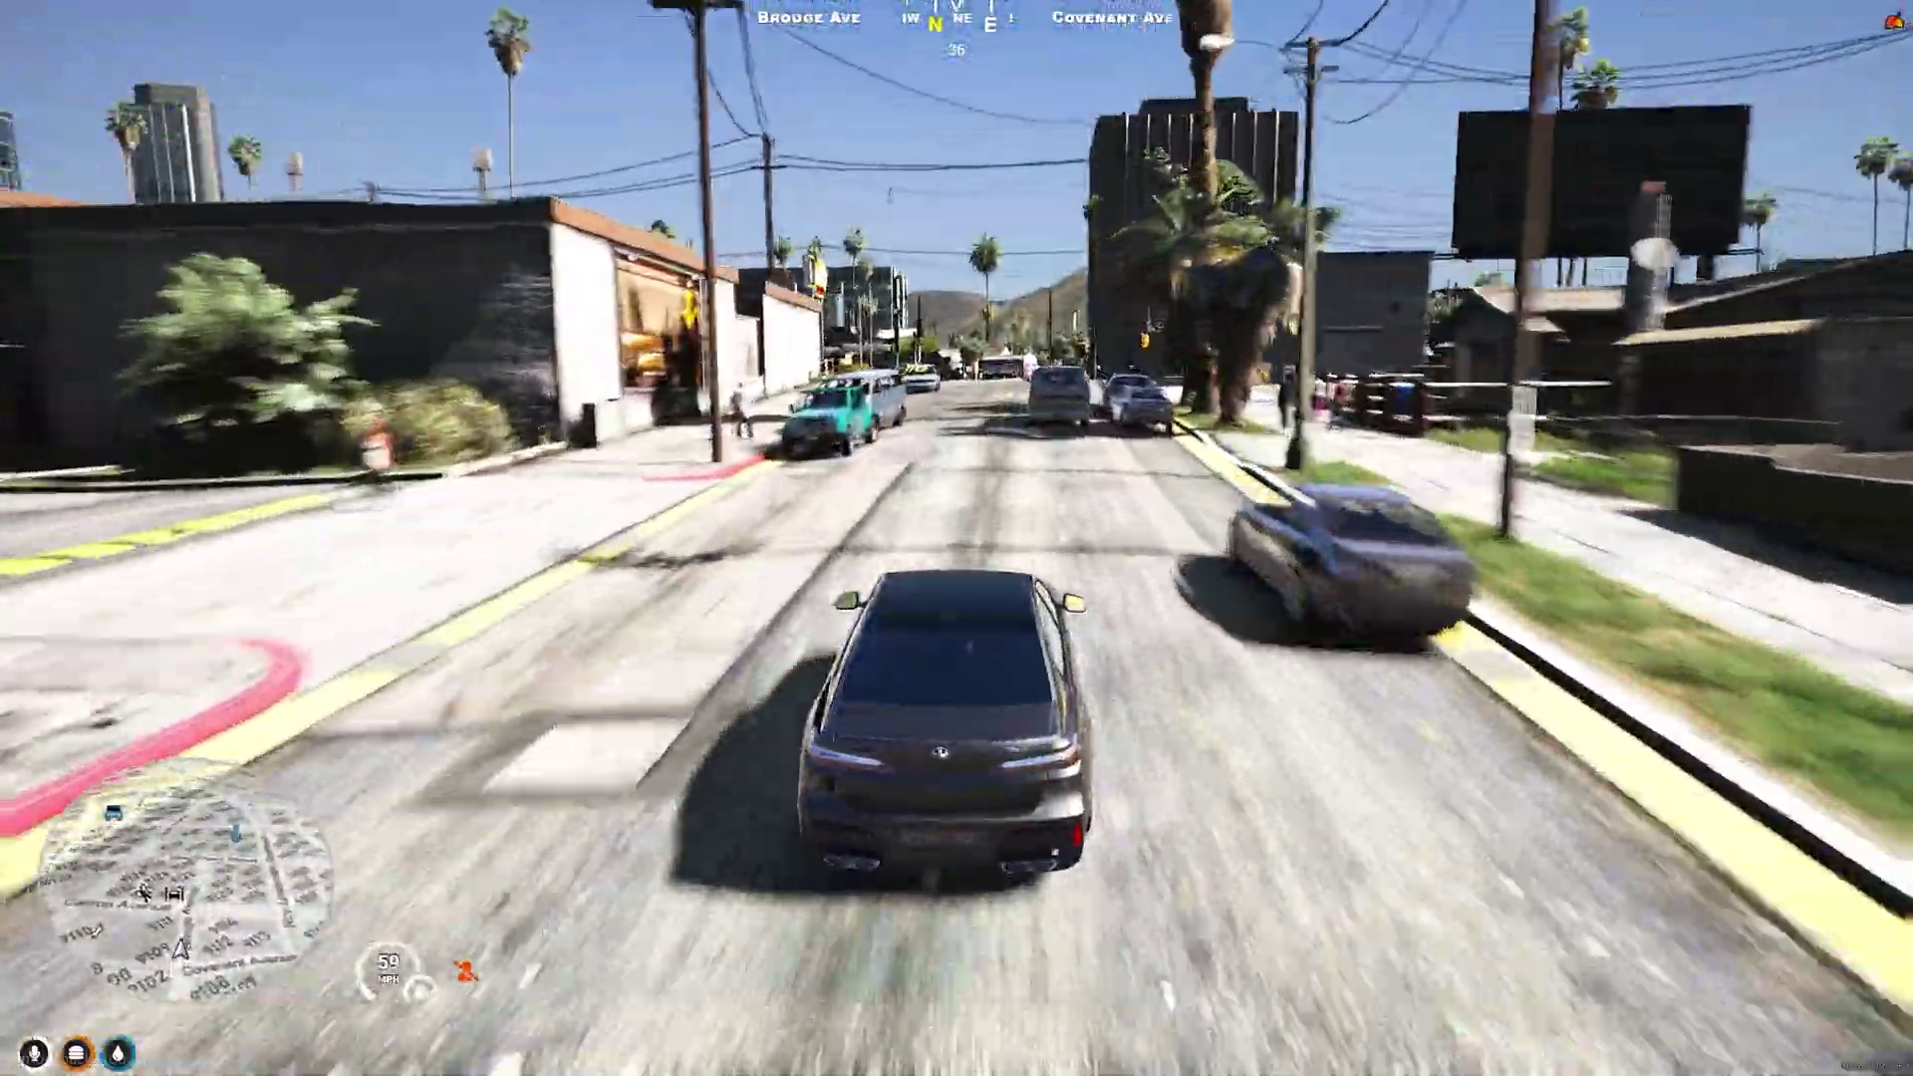
pyautogui.press('d')
pyautogui.press('s')
pyautogui.press('a')
pyautogui.press('w')
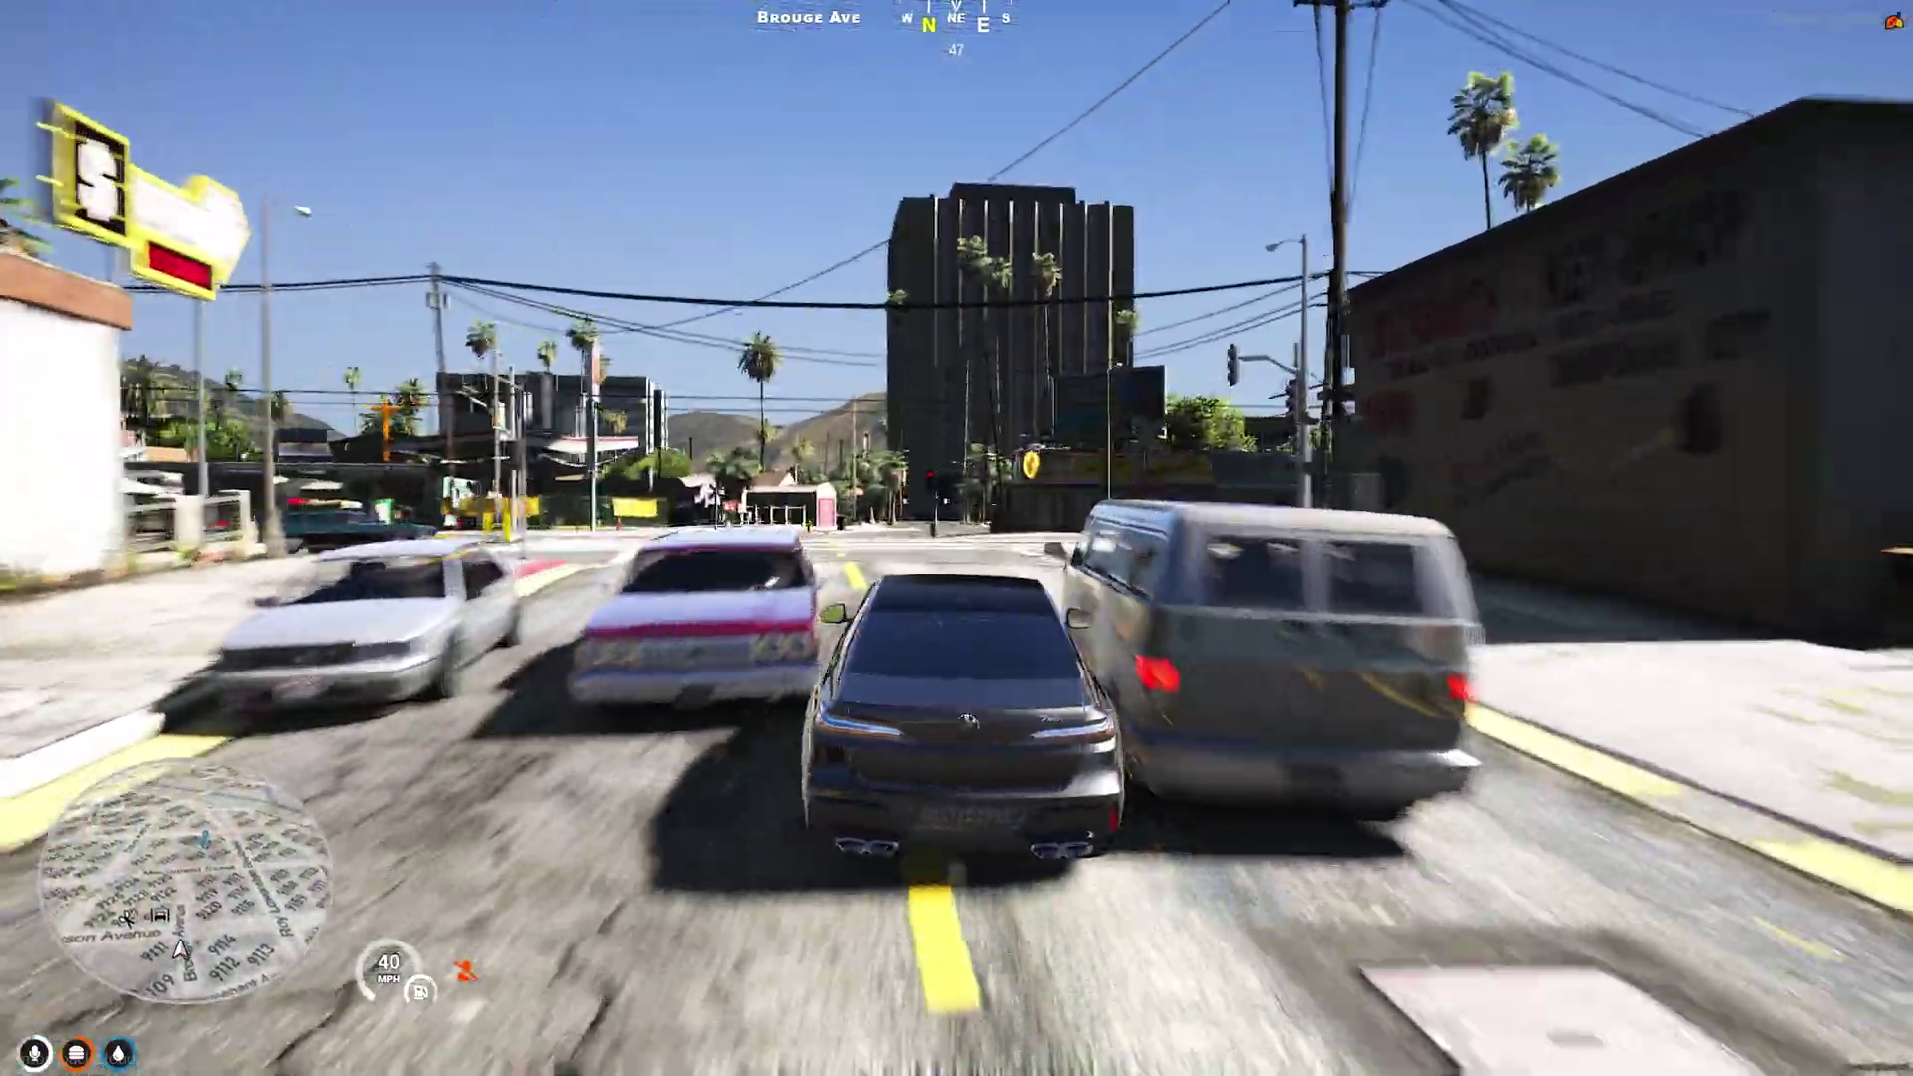
pyautogui.press('d')
pyautogui.press('d')
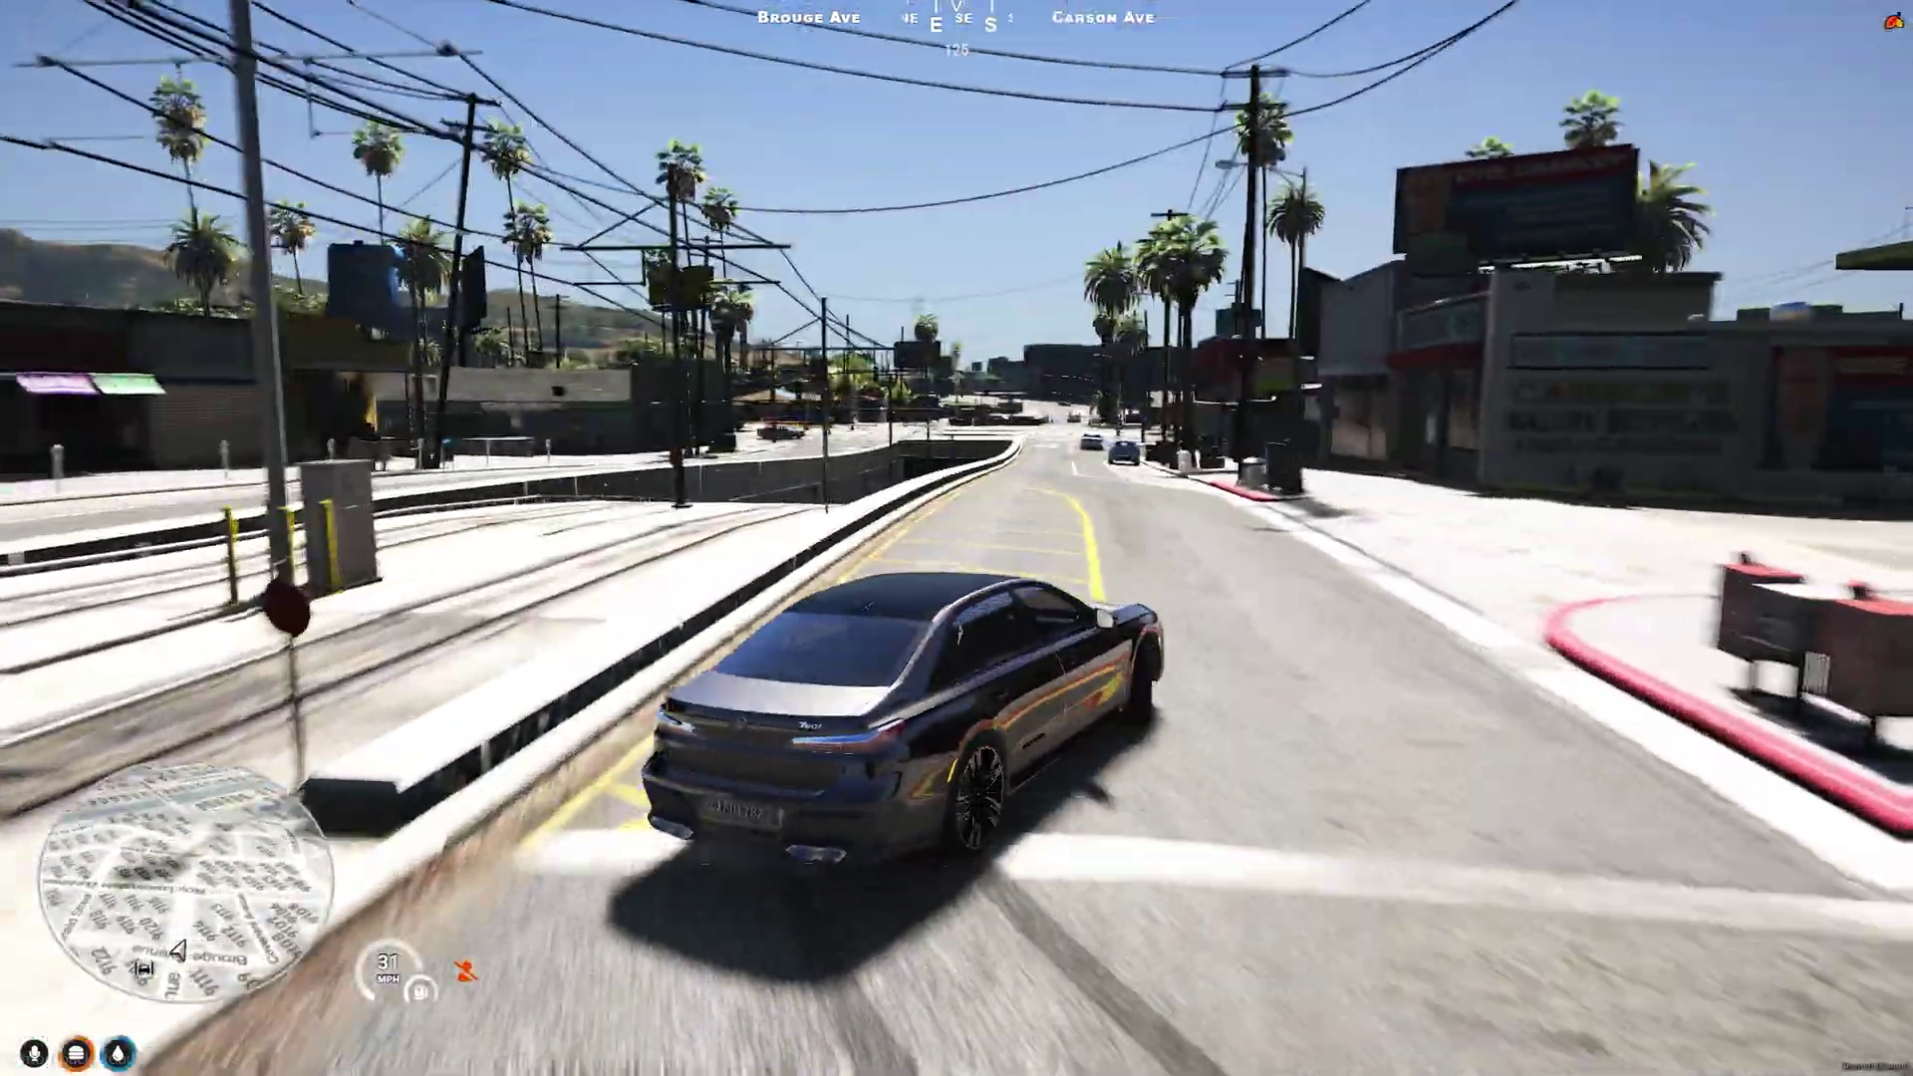